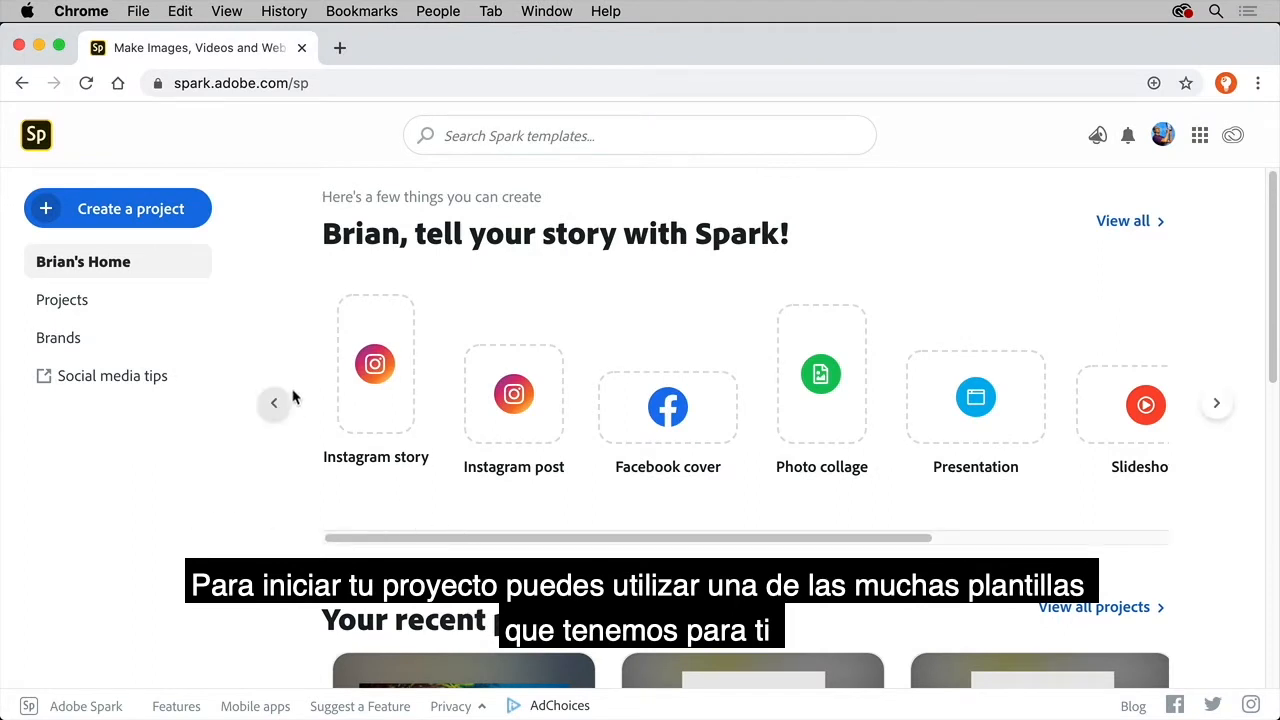
Step: Create a new video project titled "Going going gone" and start it from scratch without a story template
left_click(164, 214)
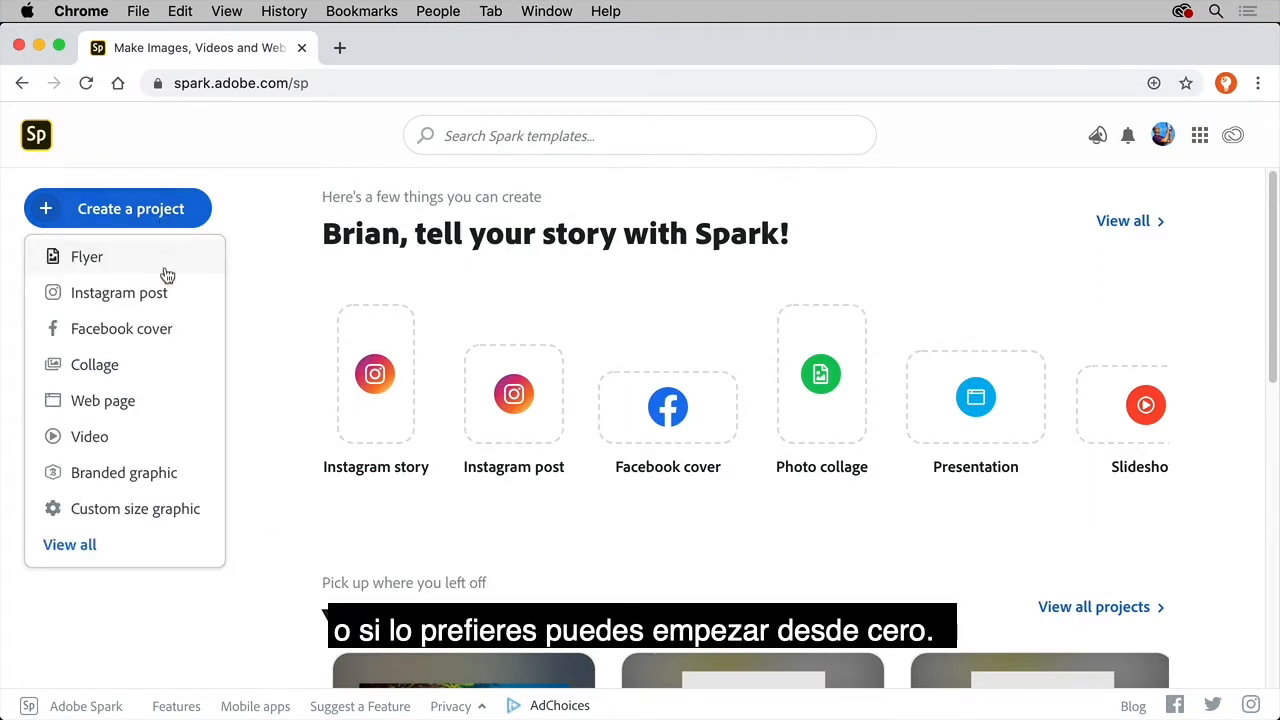
left_click(141, 439)
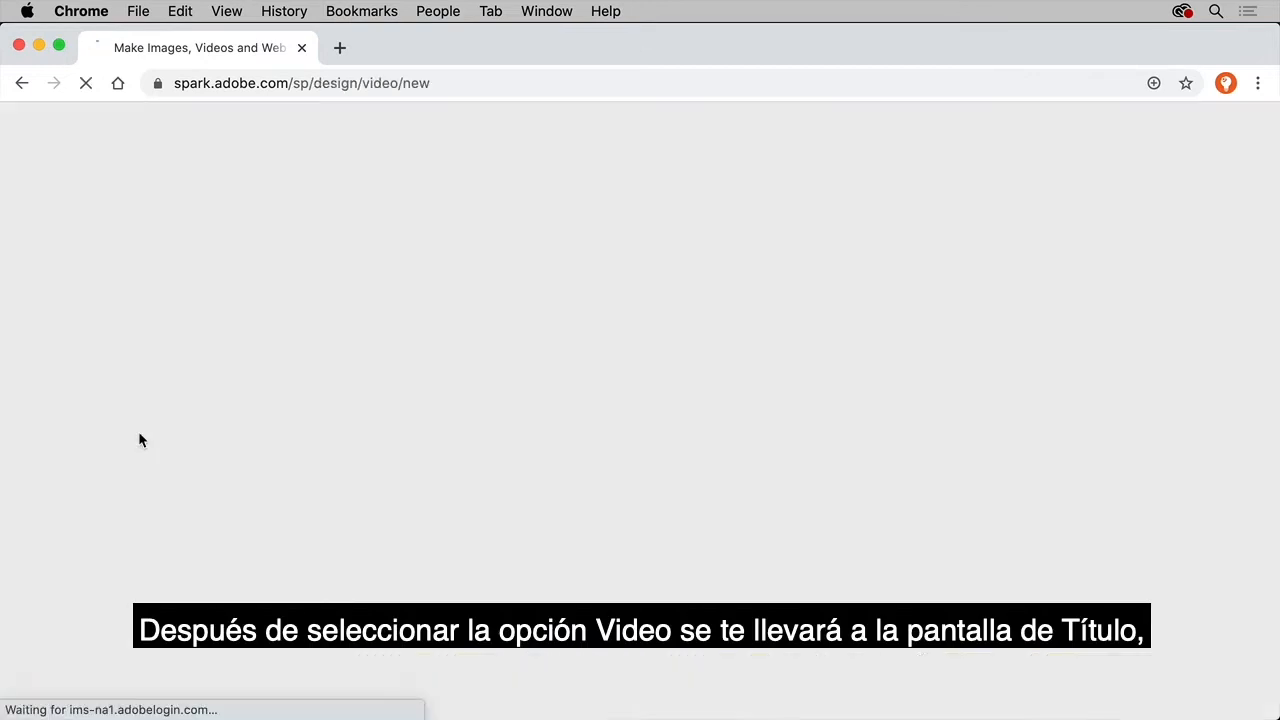
type("Going")
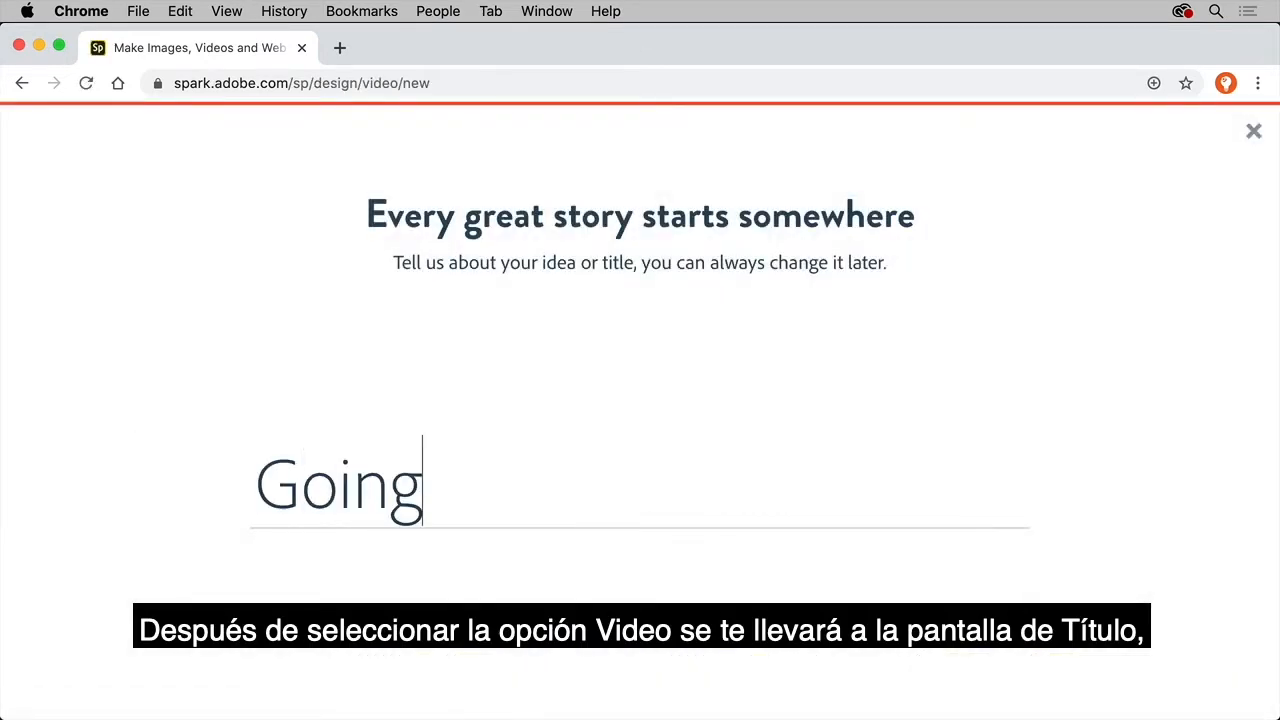
type(" going gone")
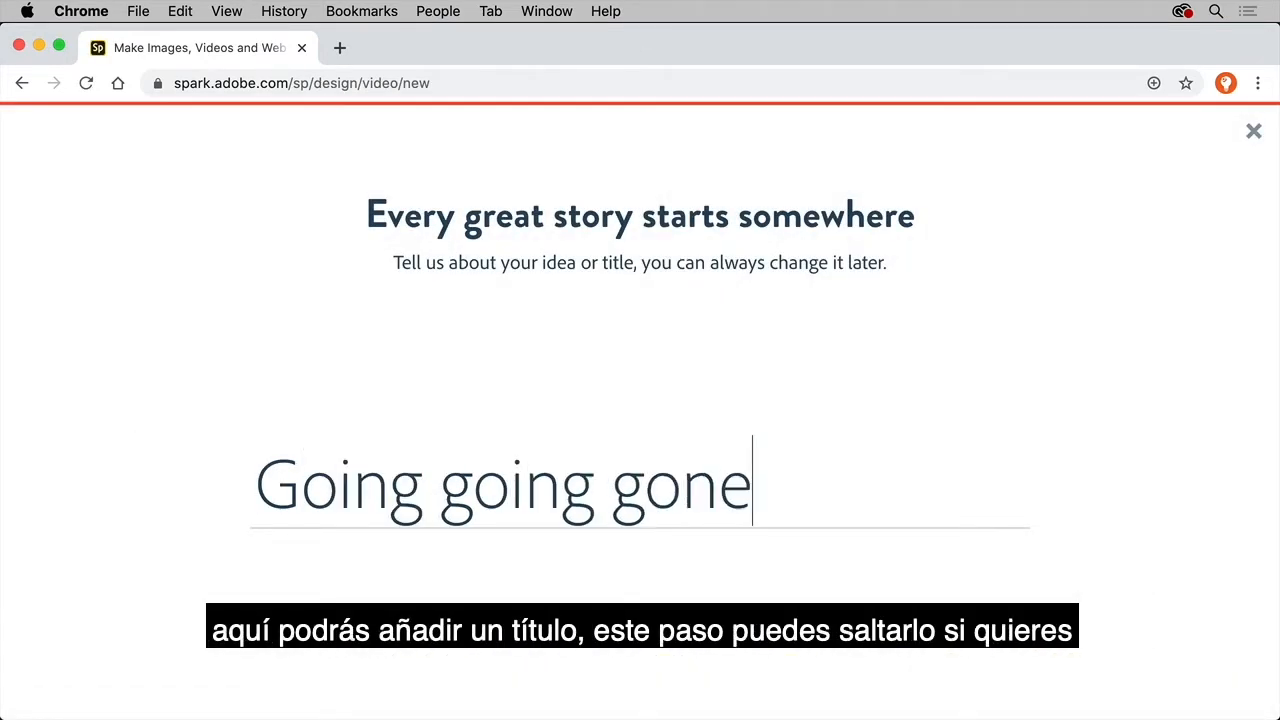
left_click(658, 647)
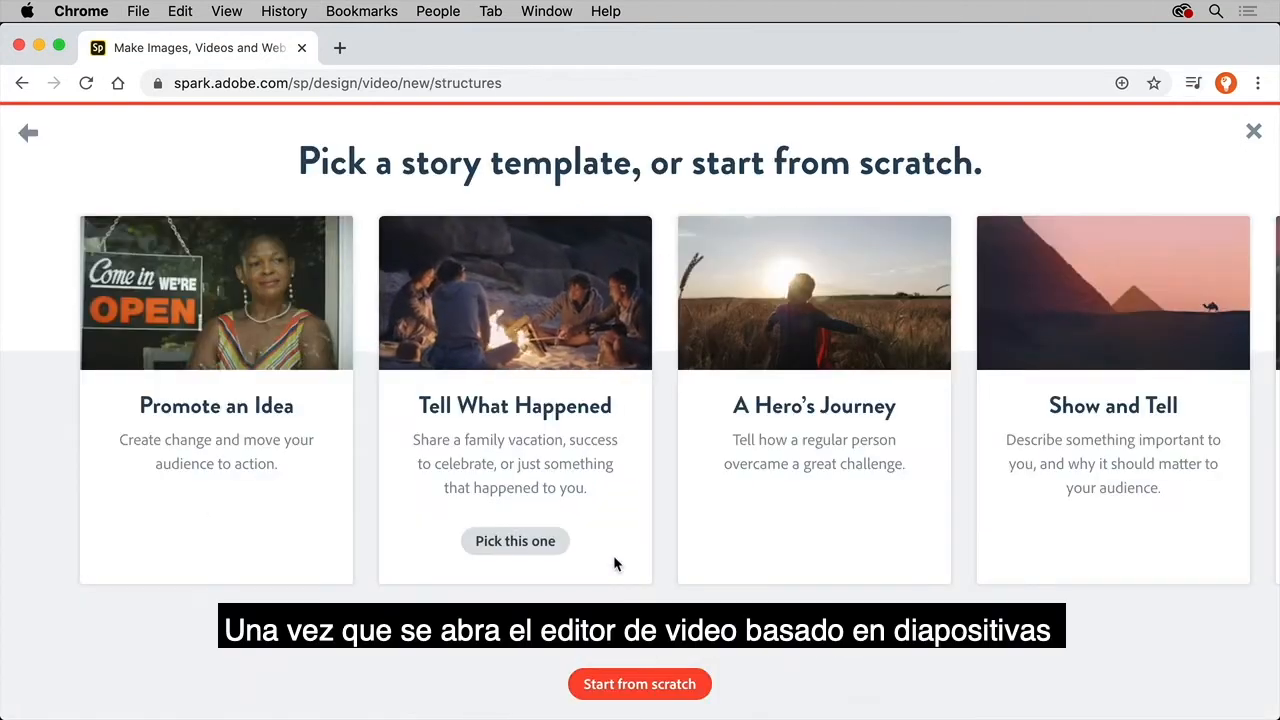
left_click(664, 684)
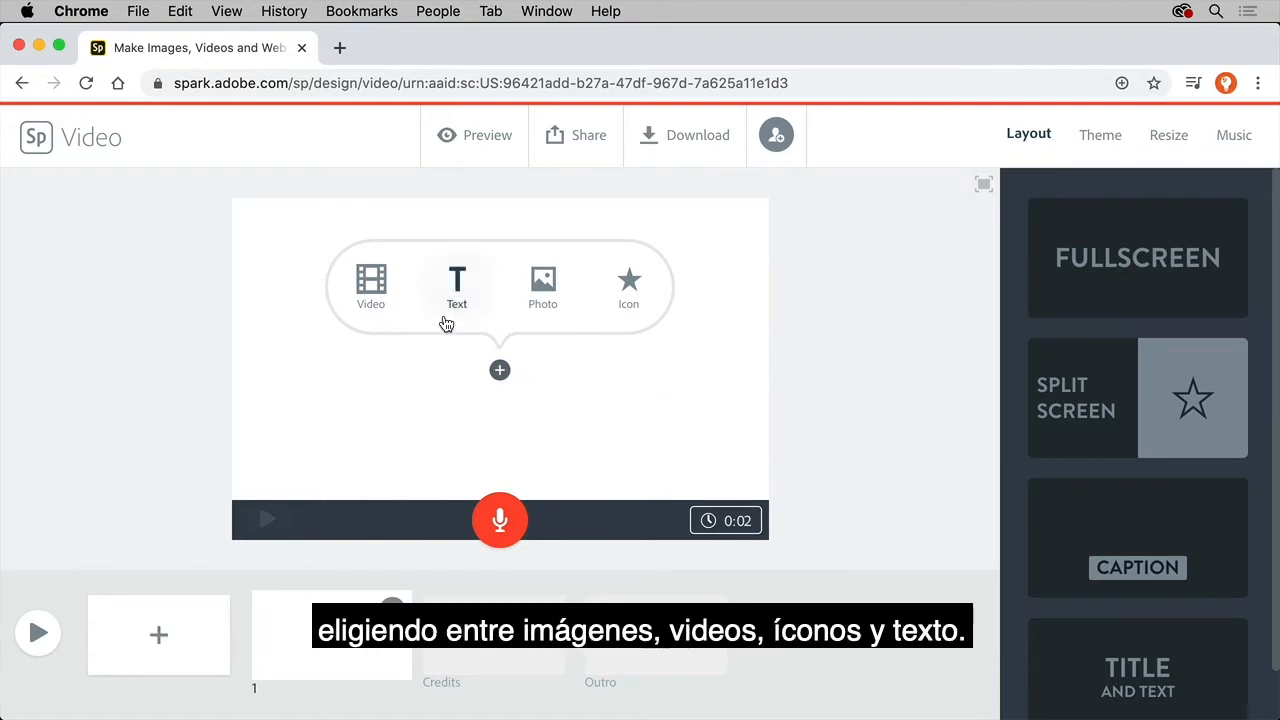
Step: Insert 4.mov from the video folder on the first slide, trimmed to 4 seconds, and add a blank second slide
left_click(376, 290)
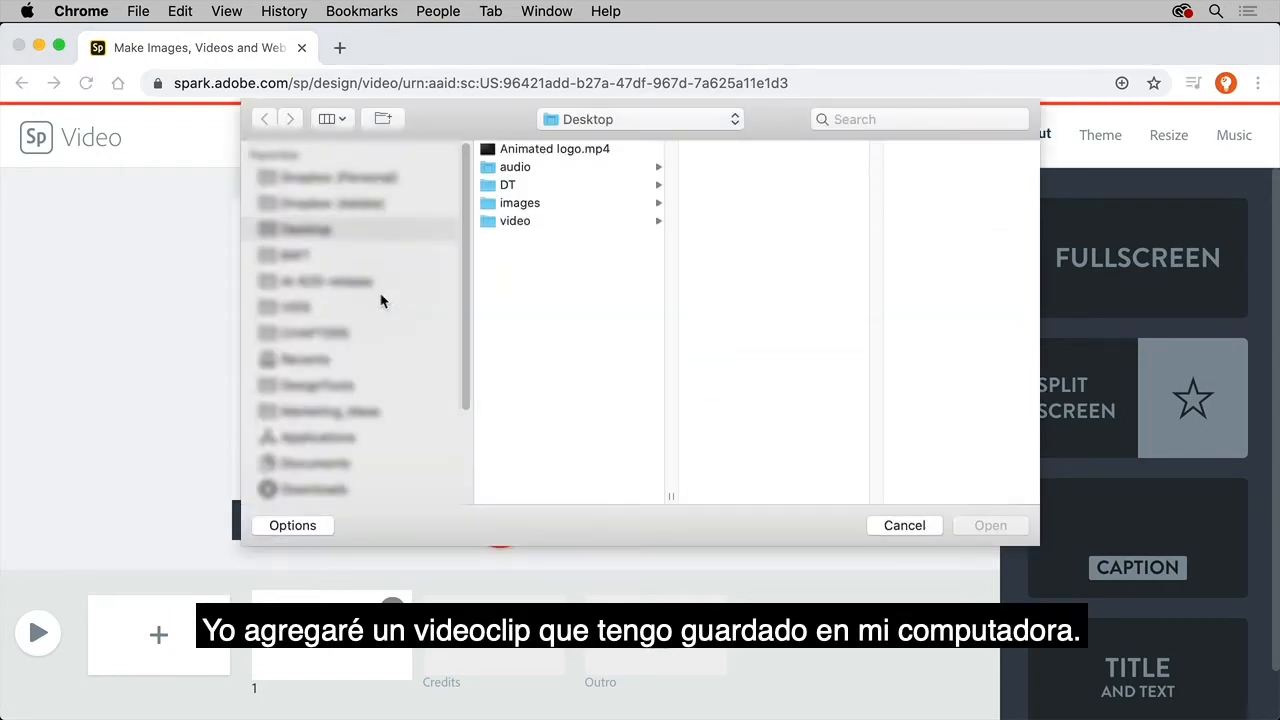
left_click(506, 225)
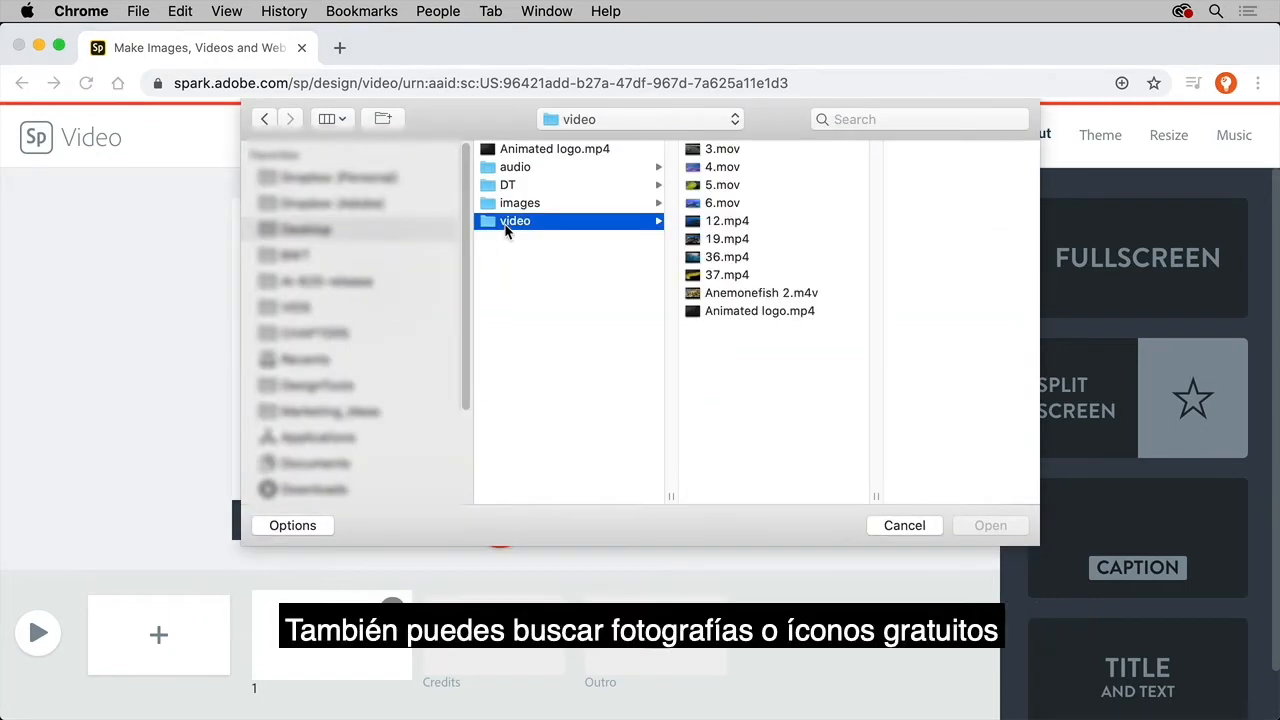
left_click(708, 169)
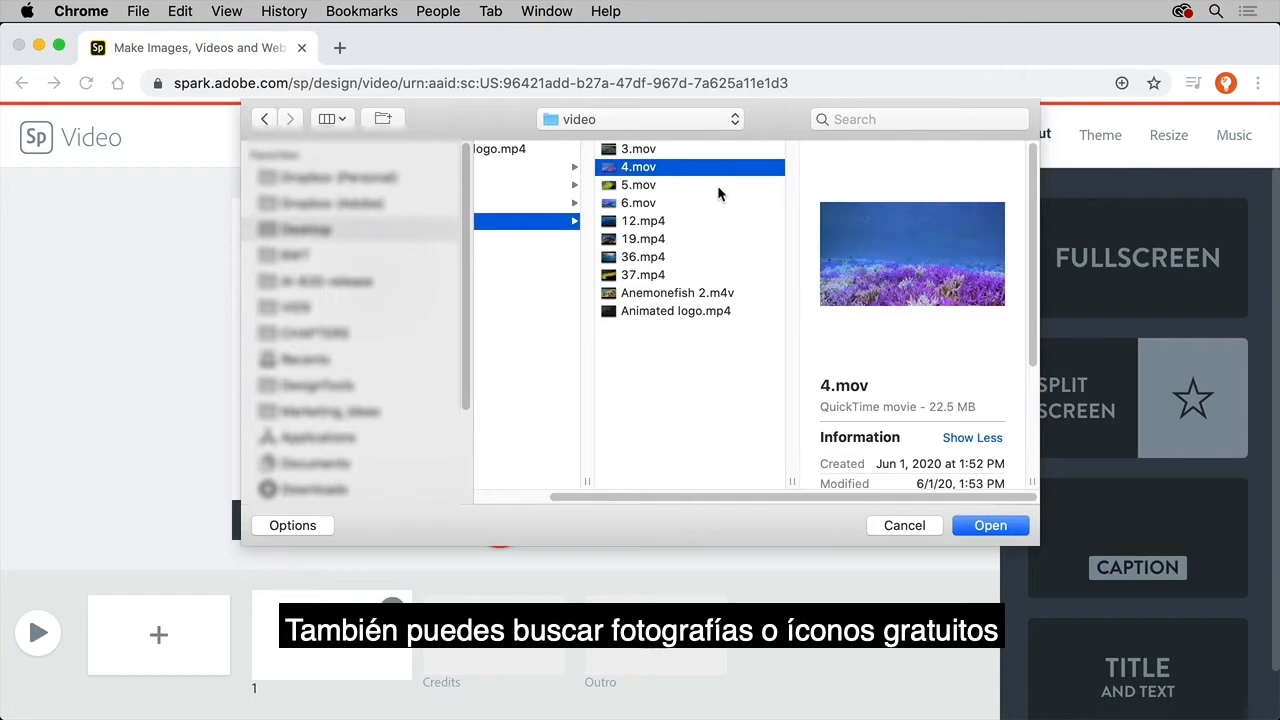
left_click(1001, 530)
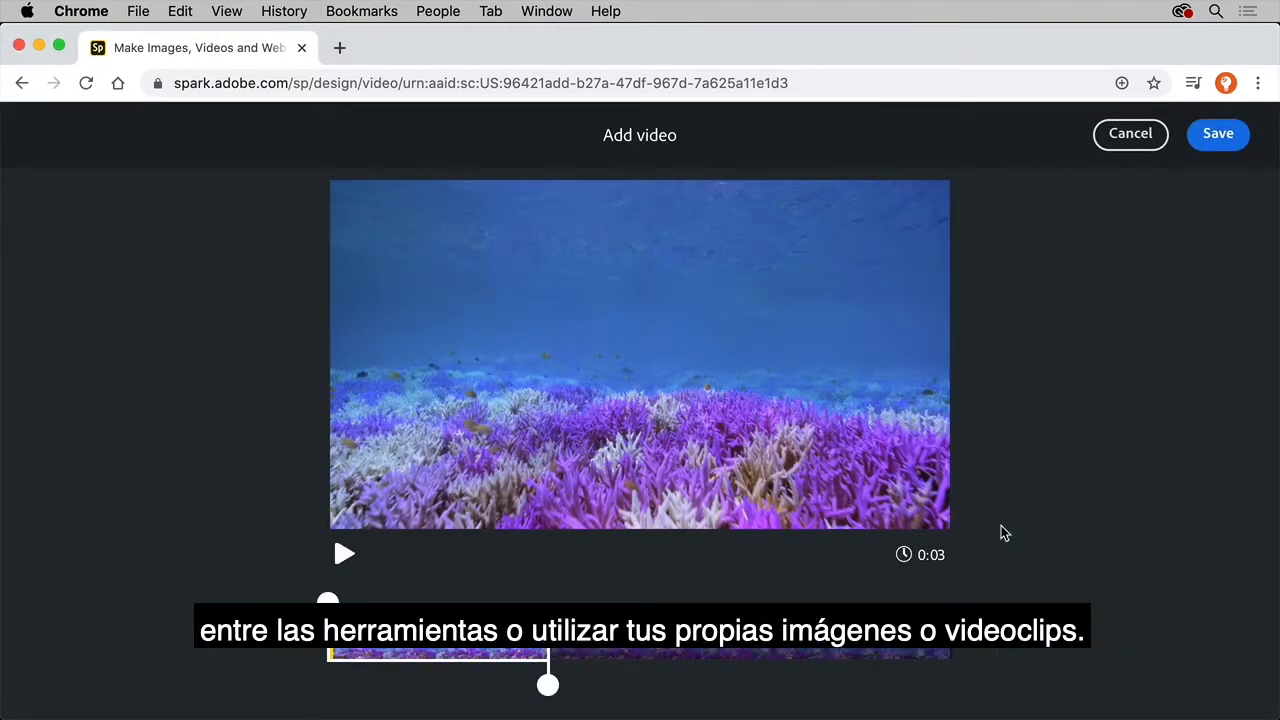
left_click_drag(547, 686, 636, 687)
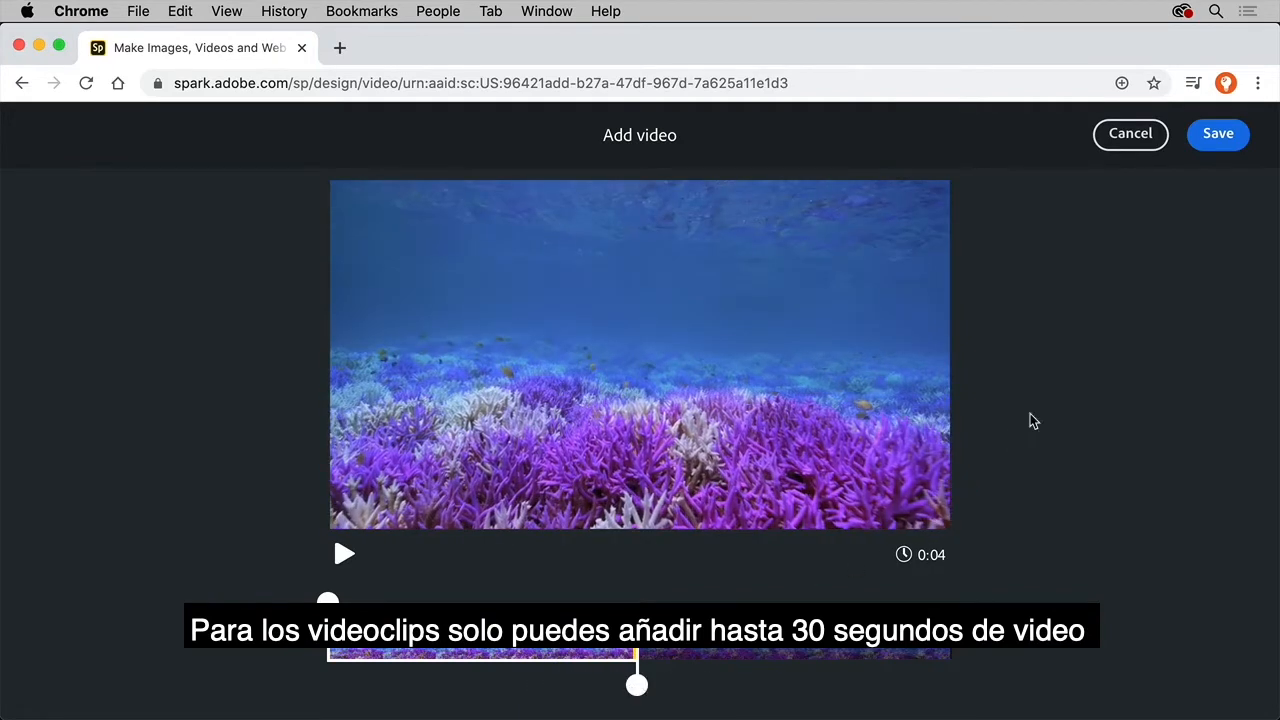
left_click(1215, 136)
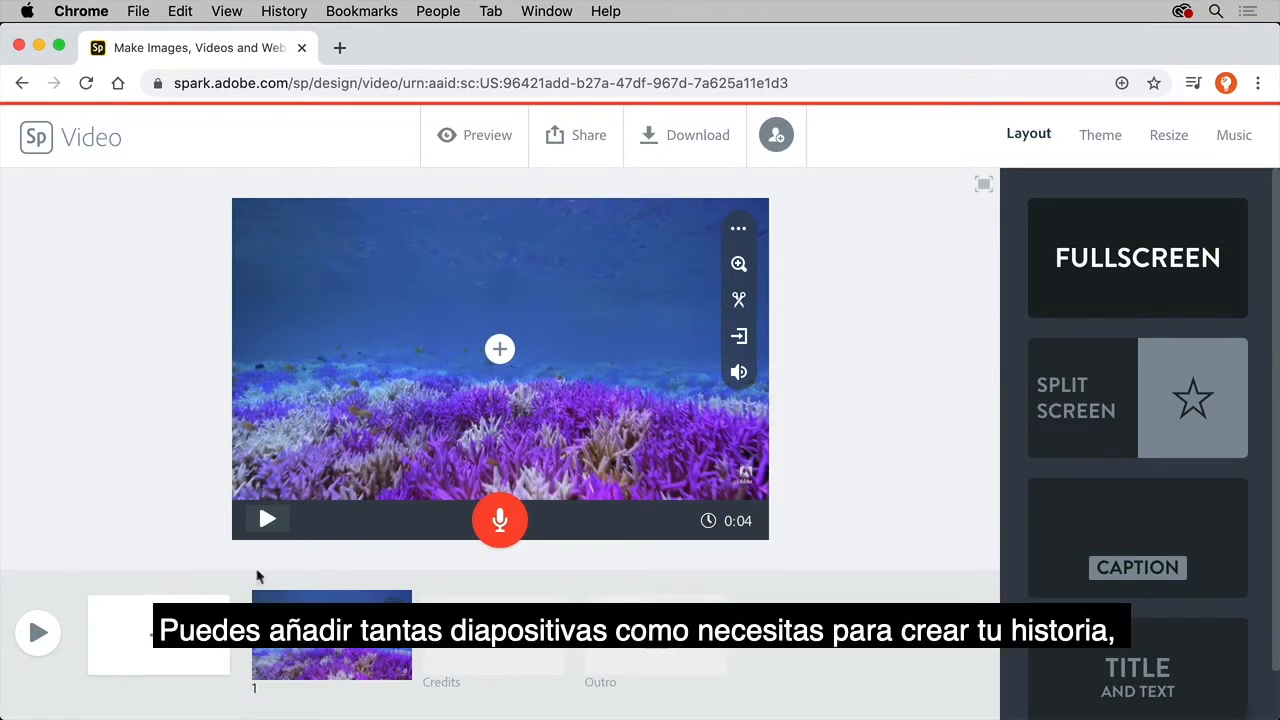
left_click(158, 635)
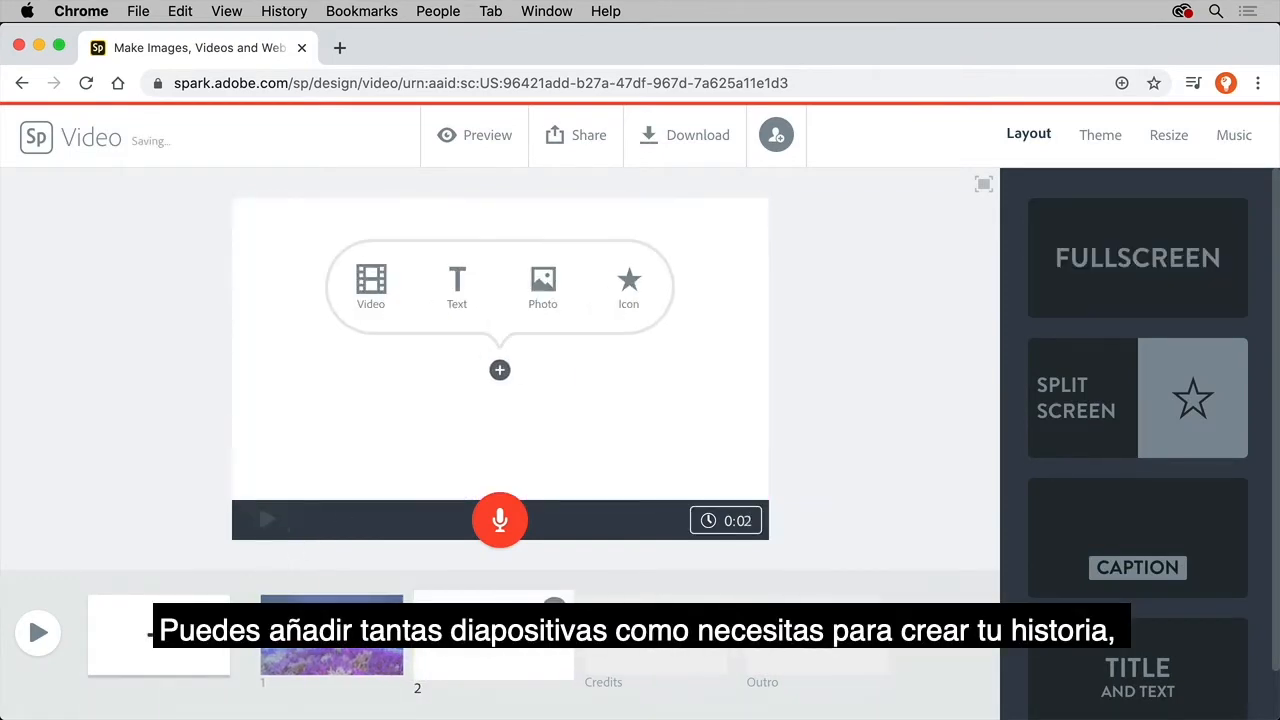
Step: Overlay the three-line text "Going Going Gone" on the first slide at a larger size and record a voice narration for the slide
left_click(288, 638)
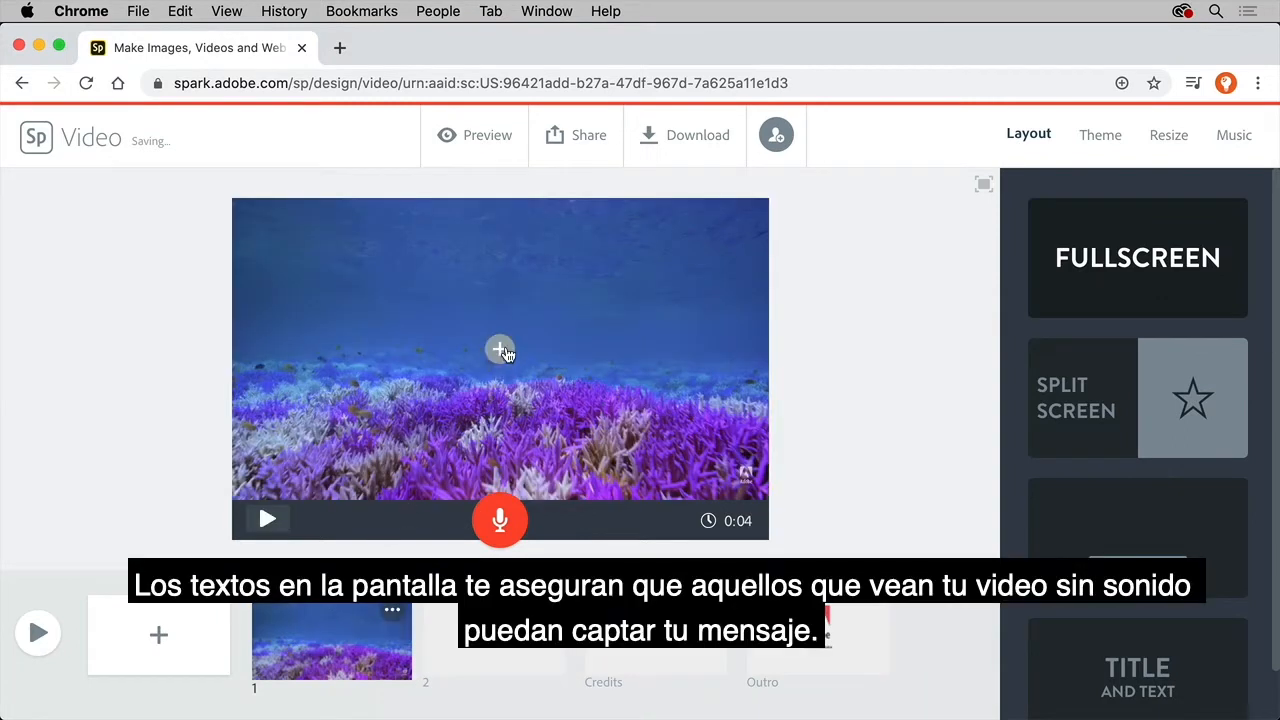
left_click(500, 350)
left_click(457, 284)
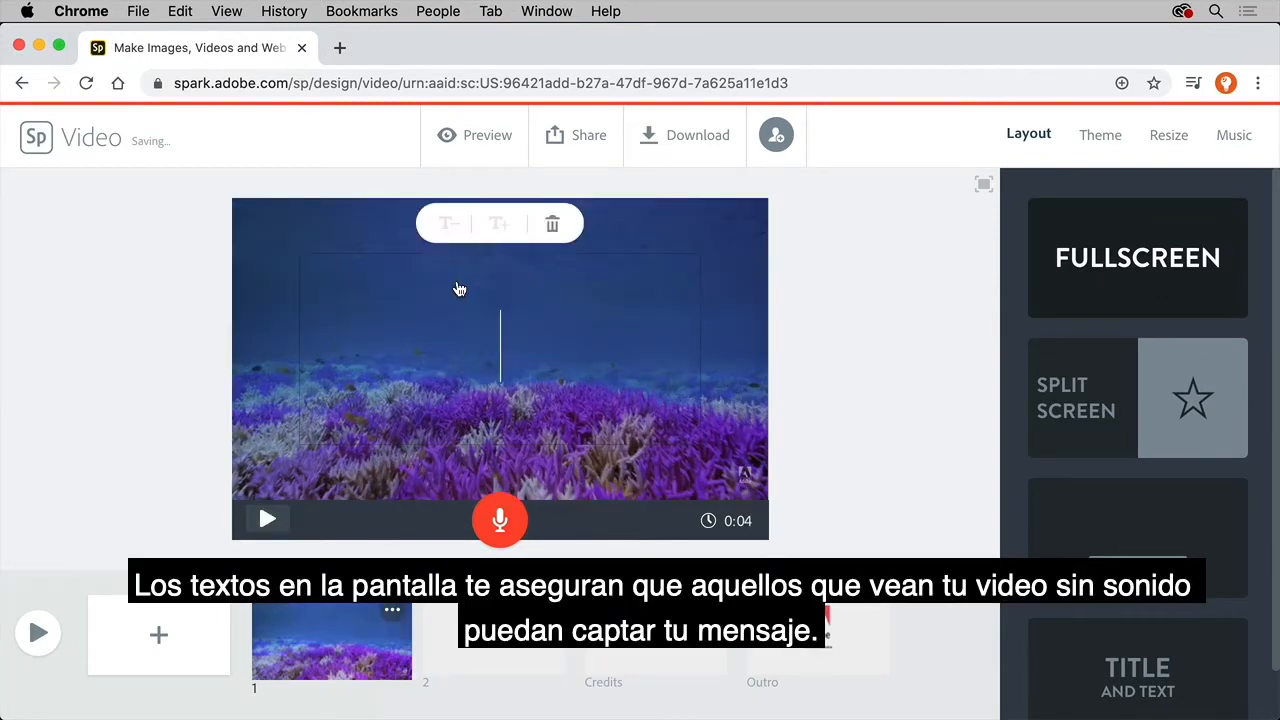
type("Going")
key("Return")
type("Going")
key("Return")
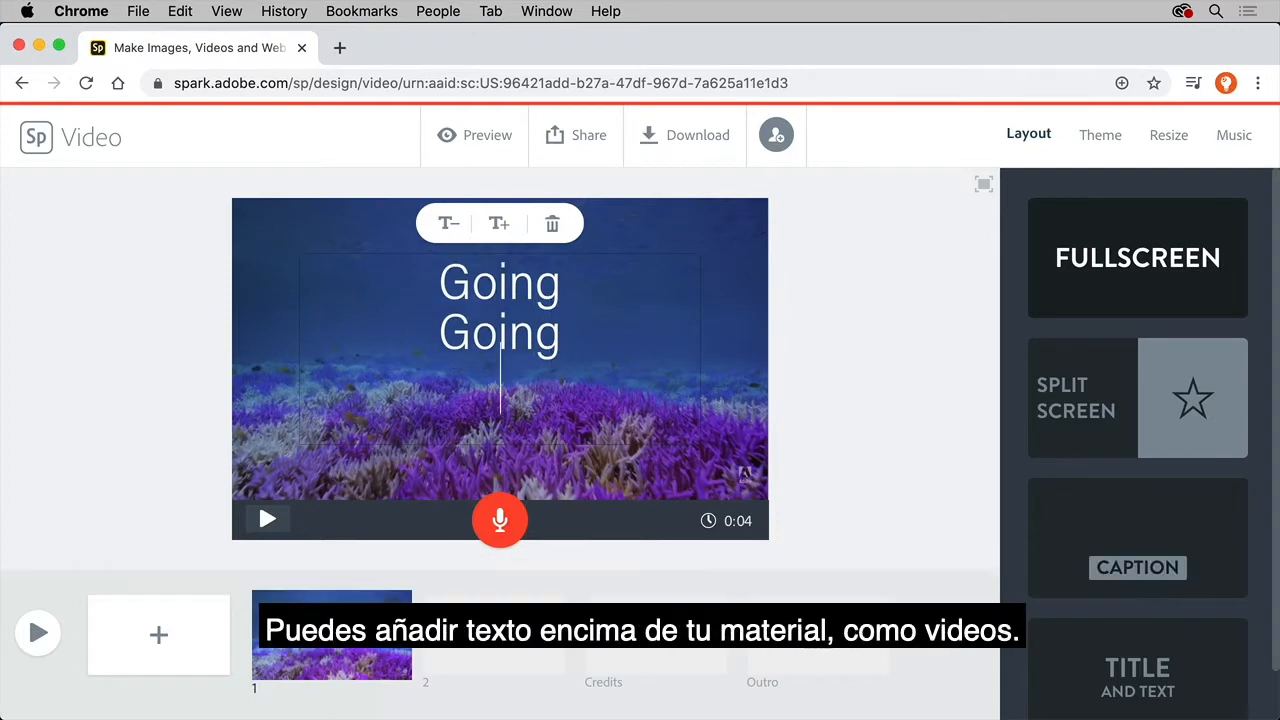
type("Gone")
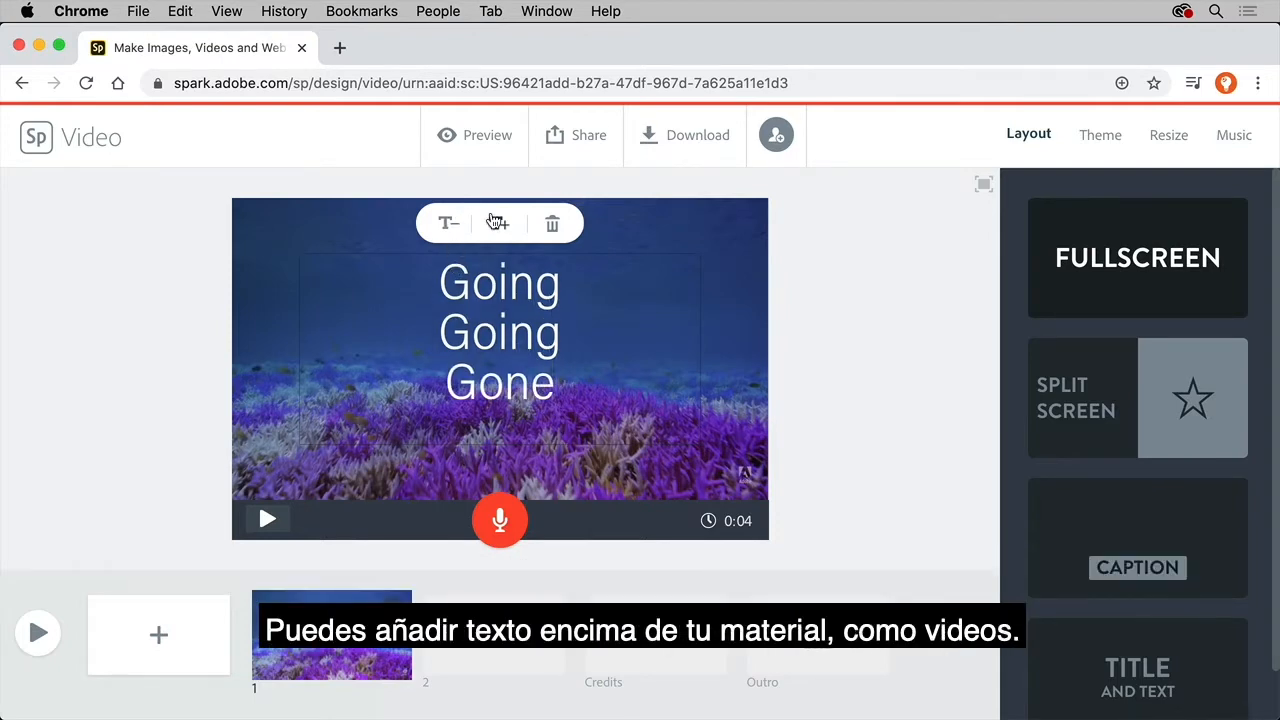
left_click(492, 221)
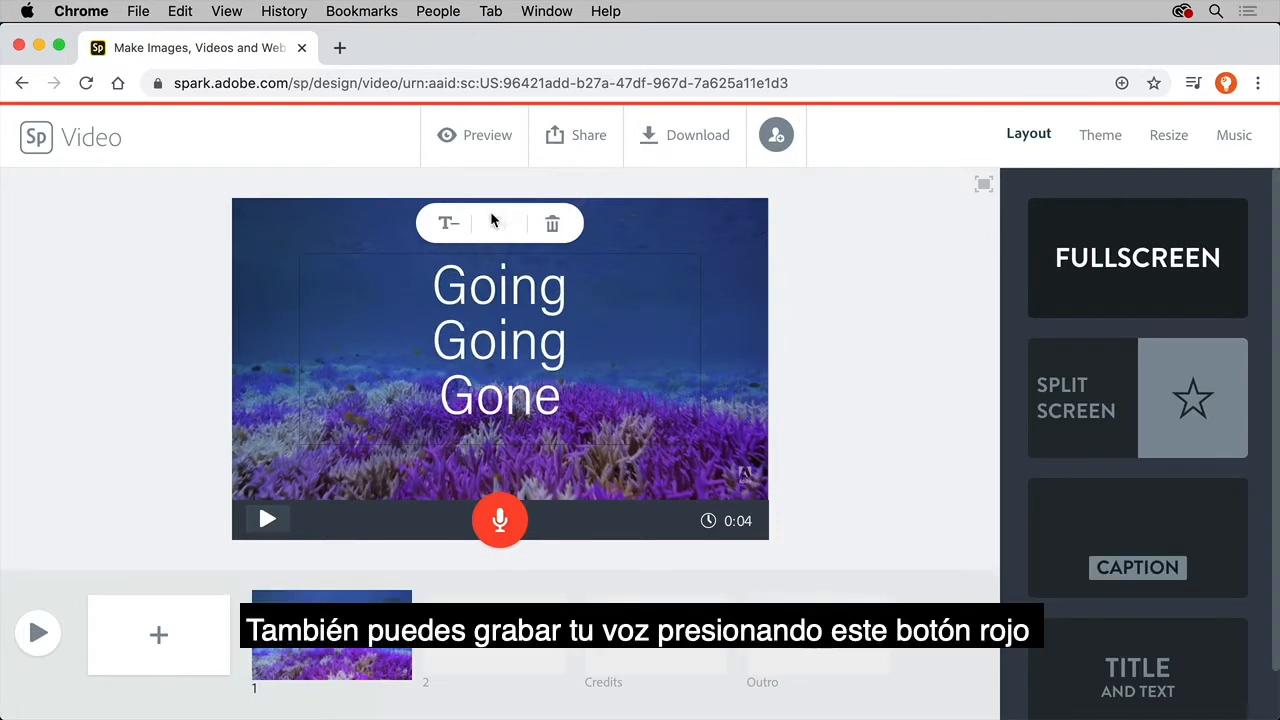
left_click(499, 522)
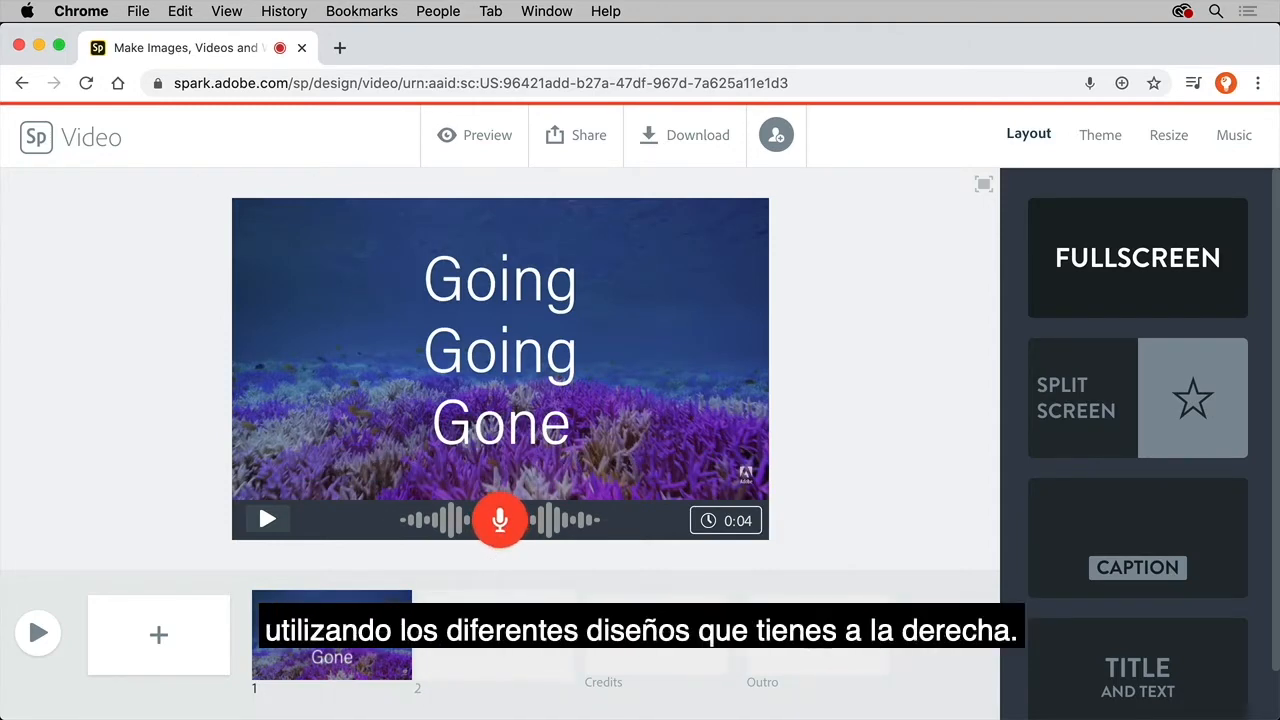
Step: Give the second slide the split-screen layout and fill its left half with a pink coral photo from a free-photo search for "coral reef"
left_click(486, 614)
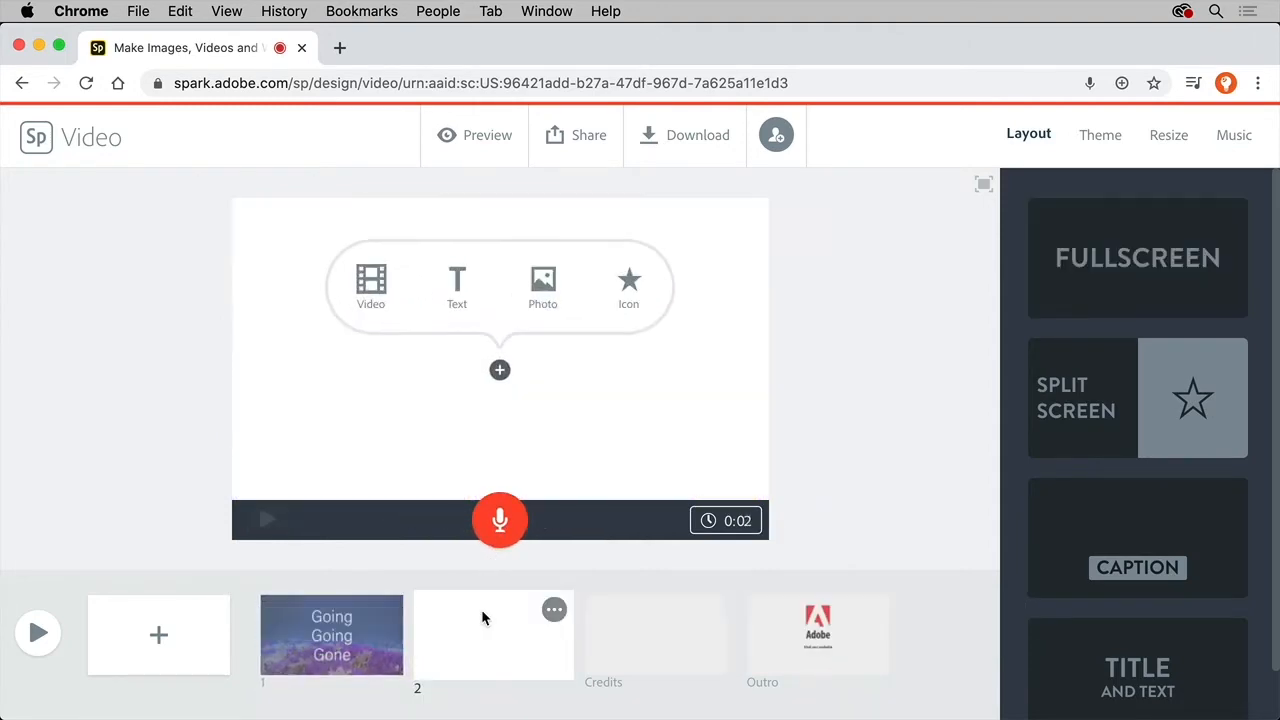
left_click(1073, 438)
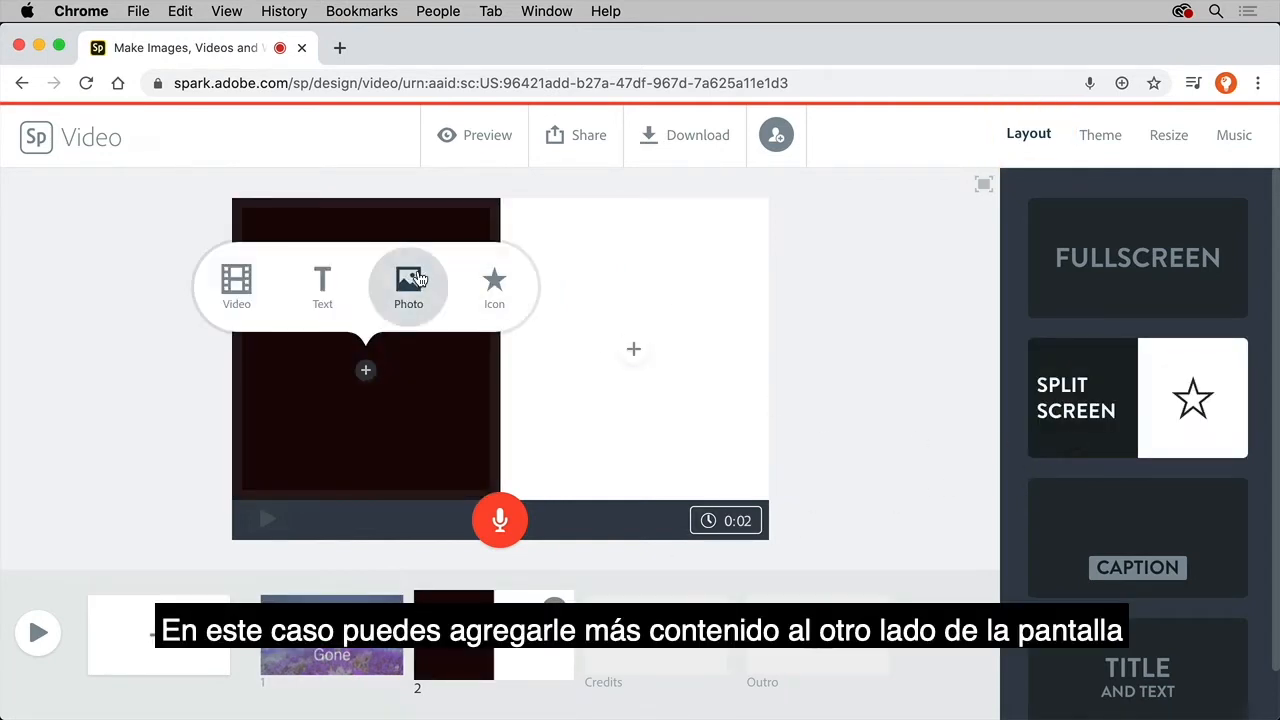
left_click(418, 279)
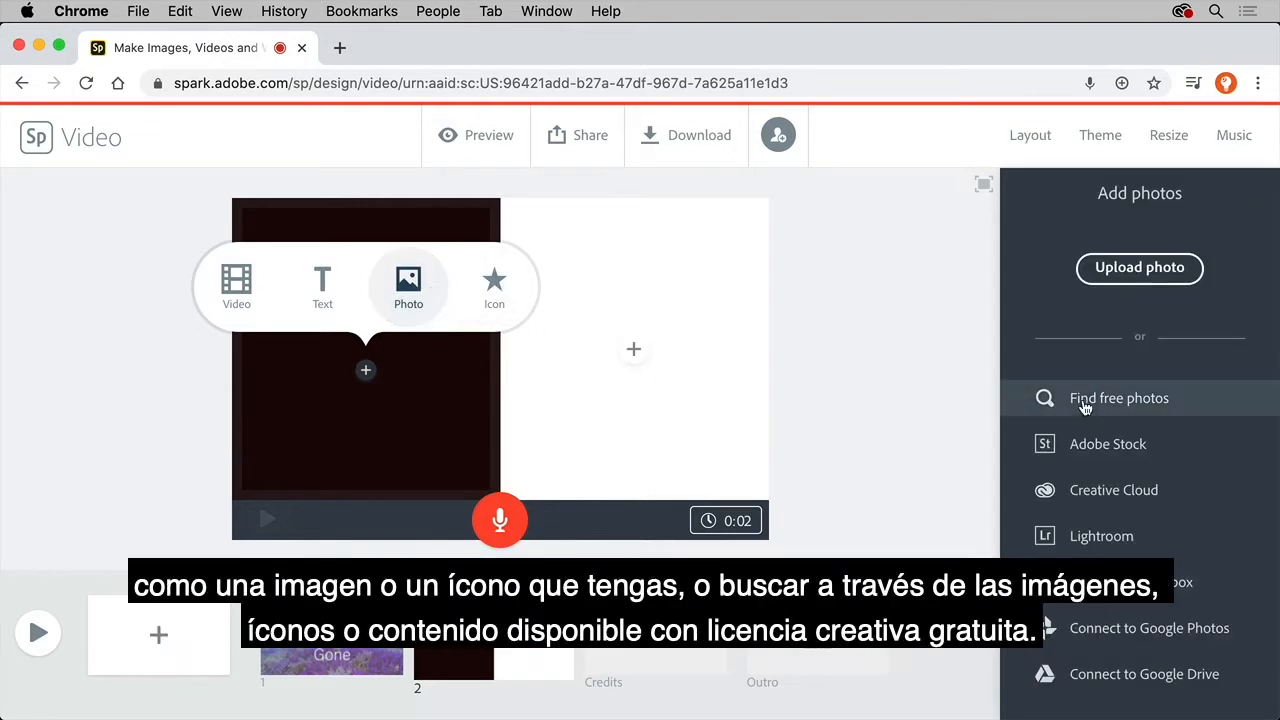
left_click(1008, 405)
type("coral reef")
key("Return")
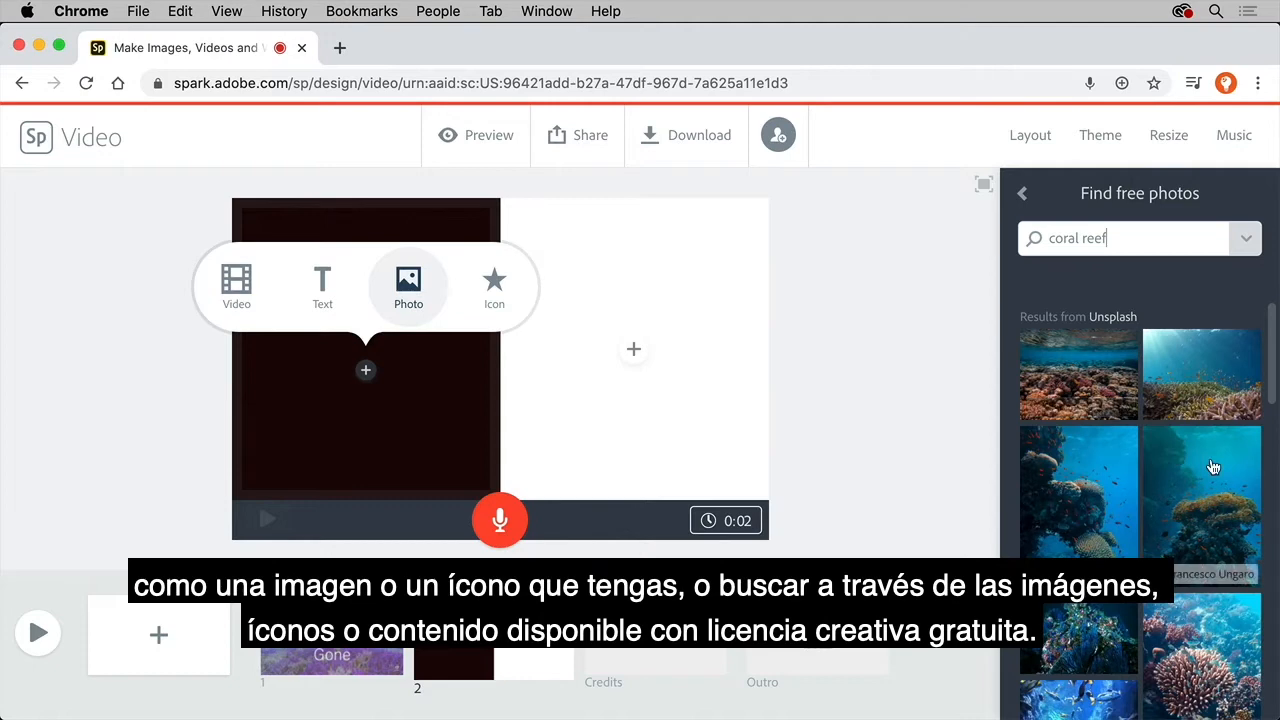
scroll(1213, 467, "down", 5)
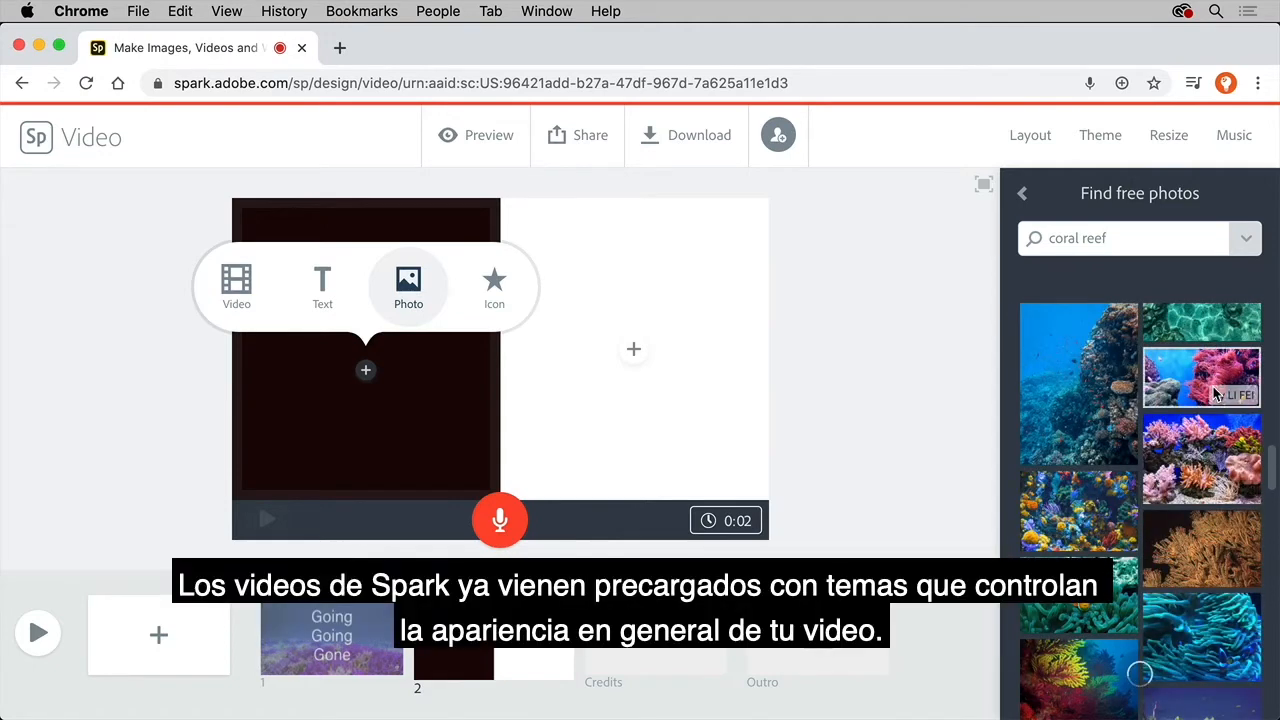
left_click(1216, 395)
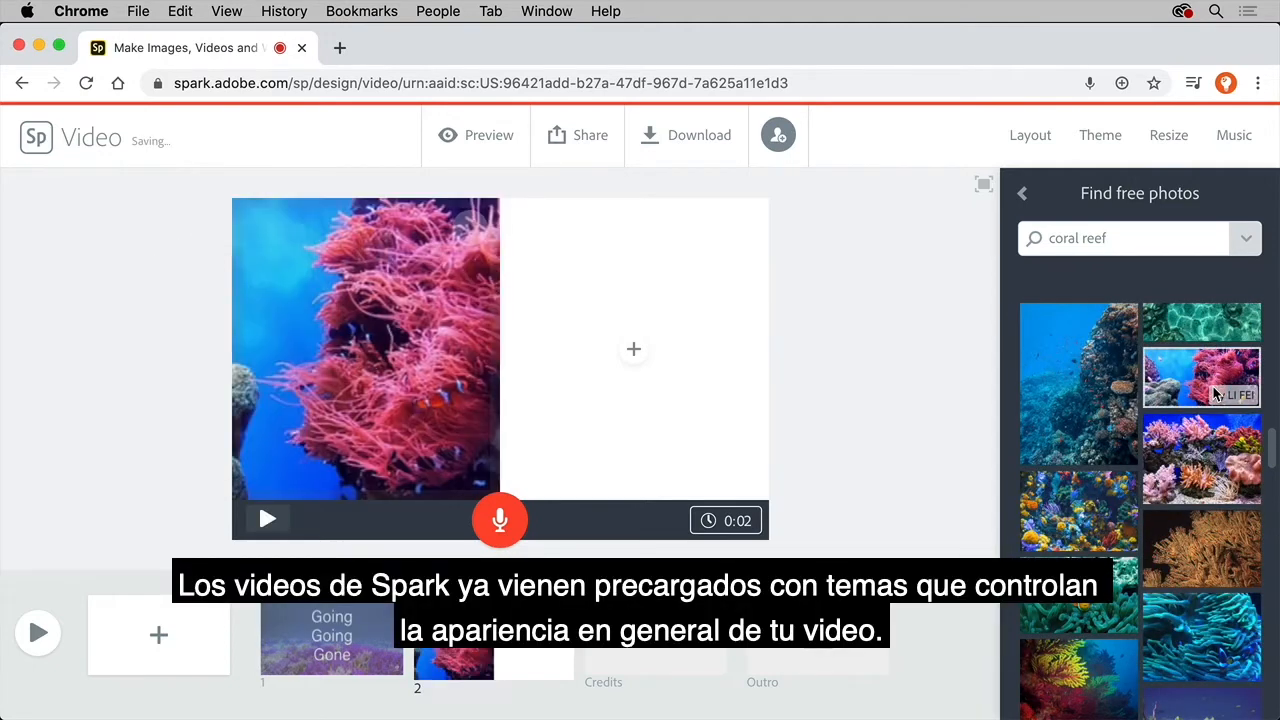
Step: Apply the Statement theme to the video in its purple colour variant
left_click(1108, 140)
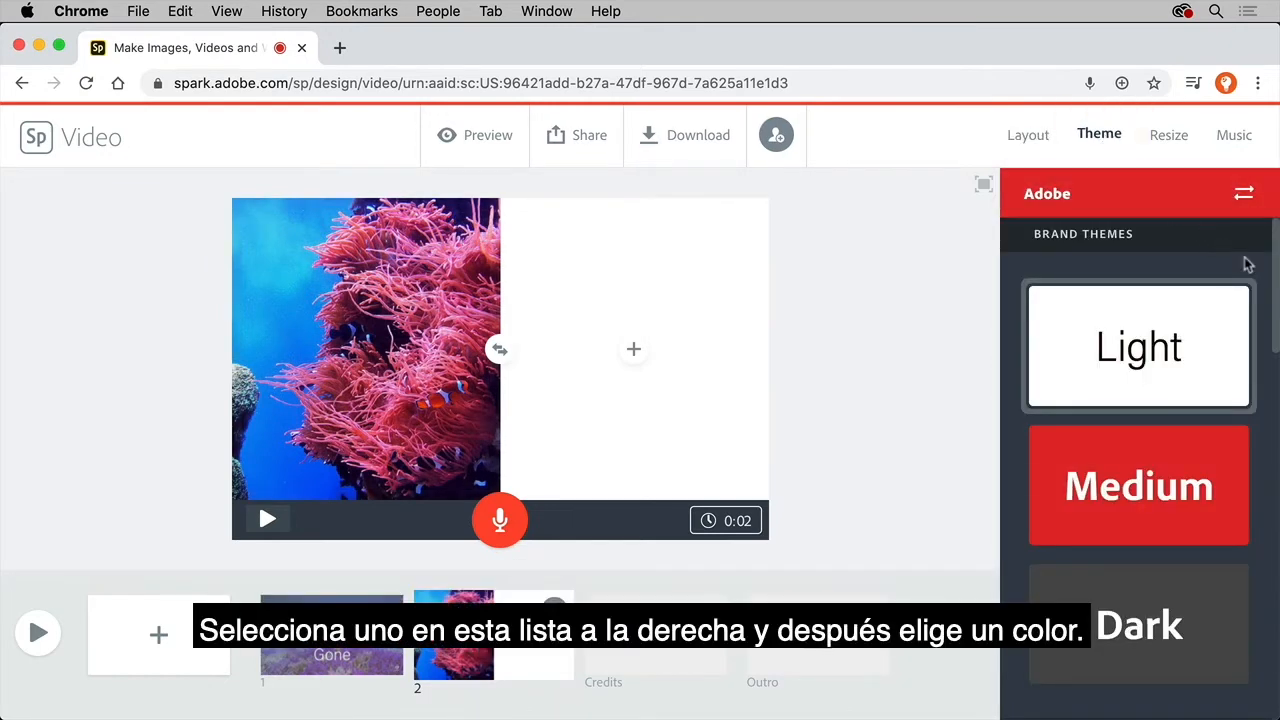
left_click_drag(1276, 285, 1257, 537)
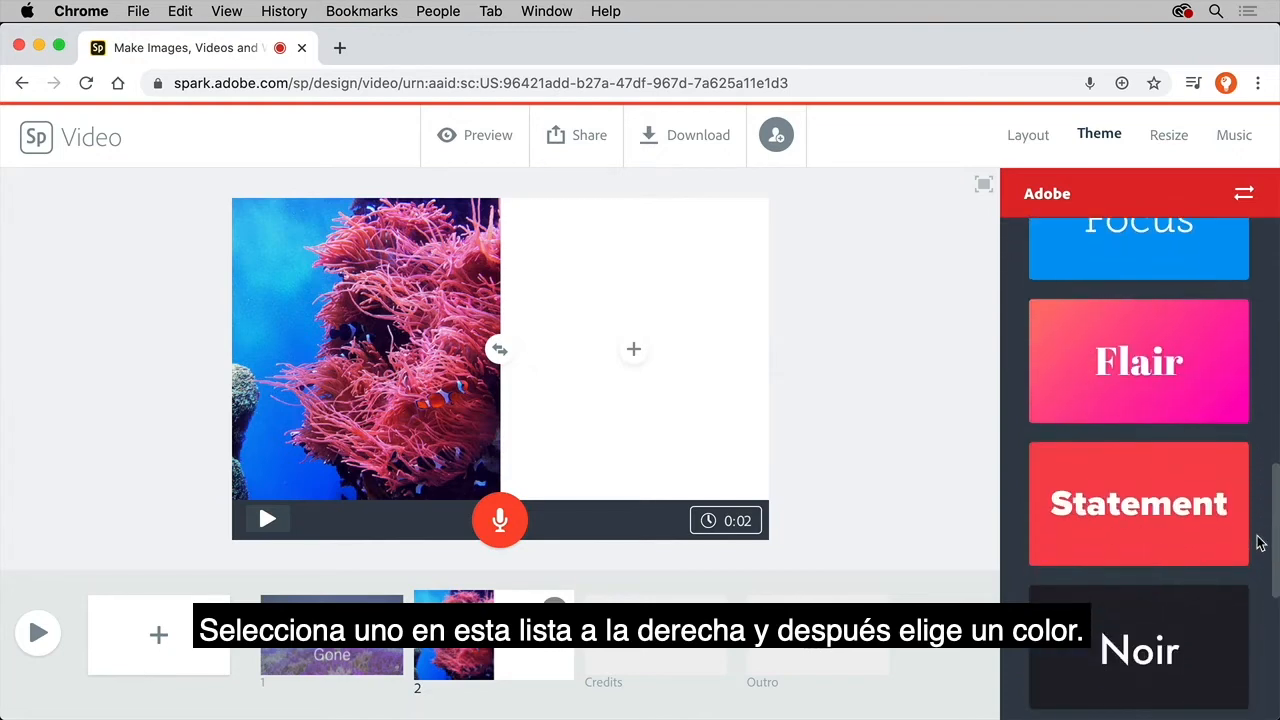
left_click(1202, 528)
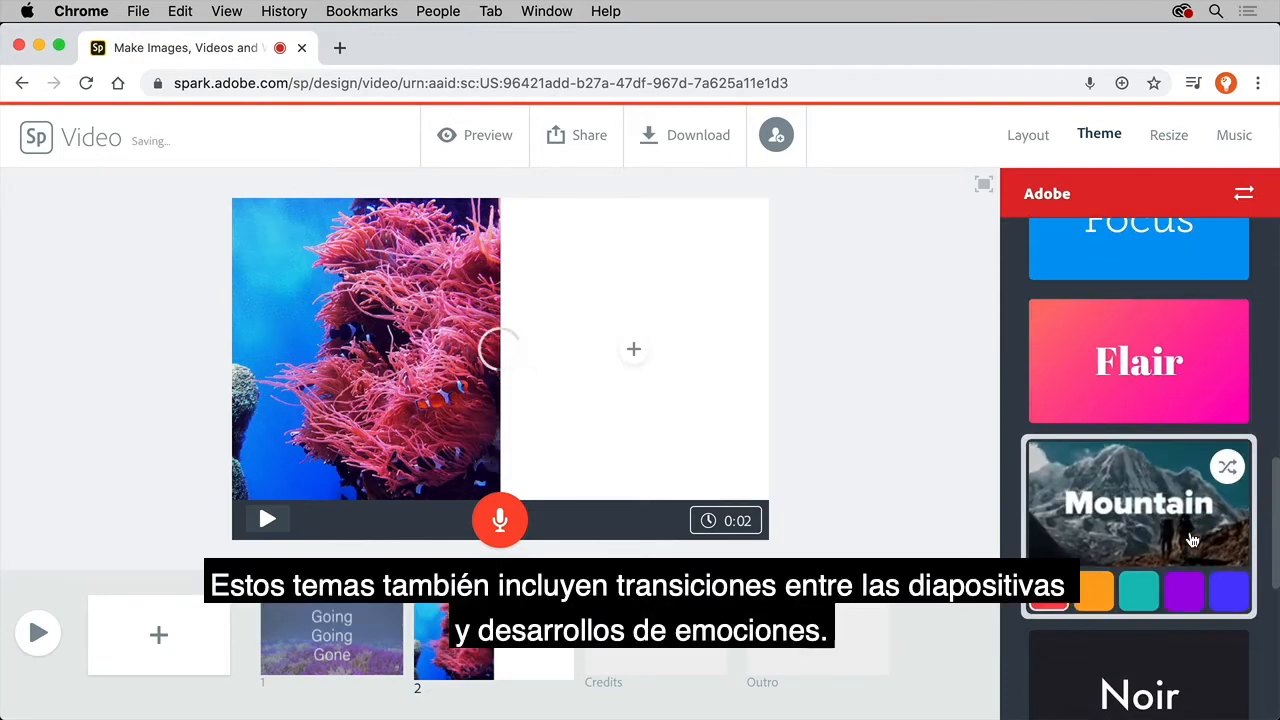
left_click(1183, 594)
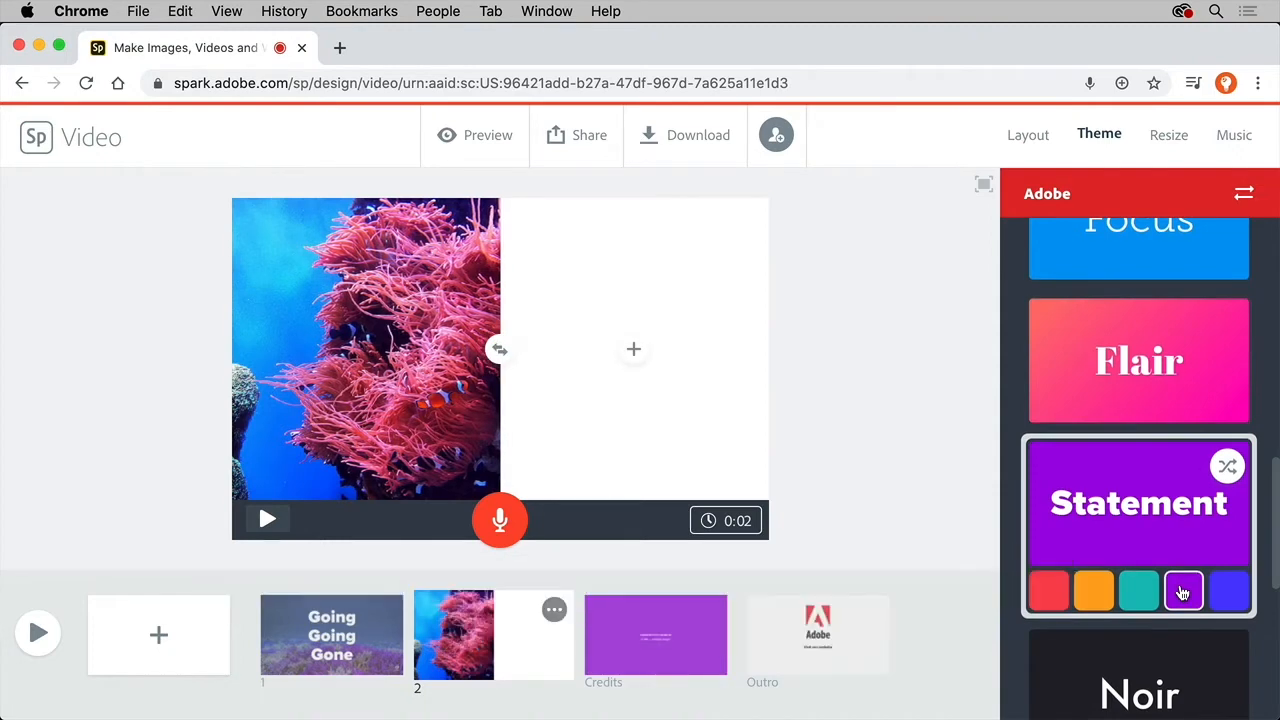
Step: Review the video's size formats and the available background music tracks
left_click(1163, 138)
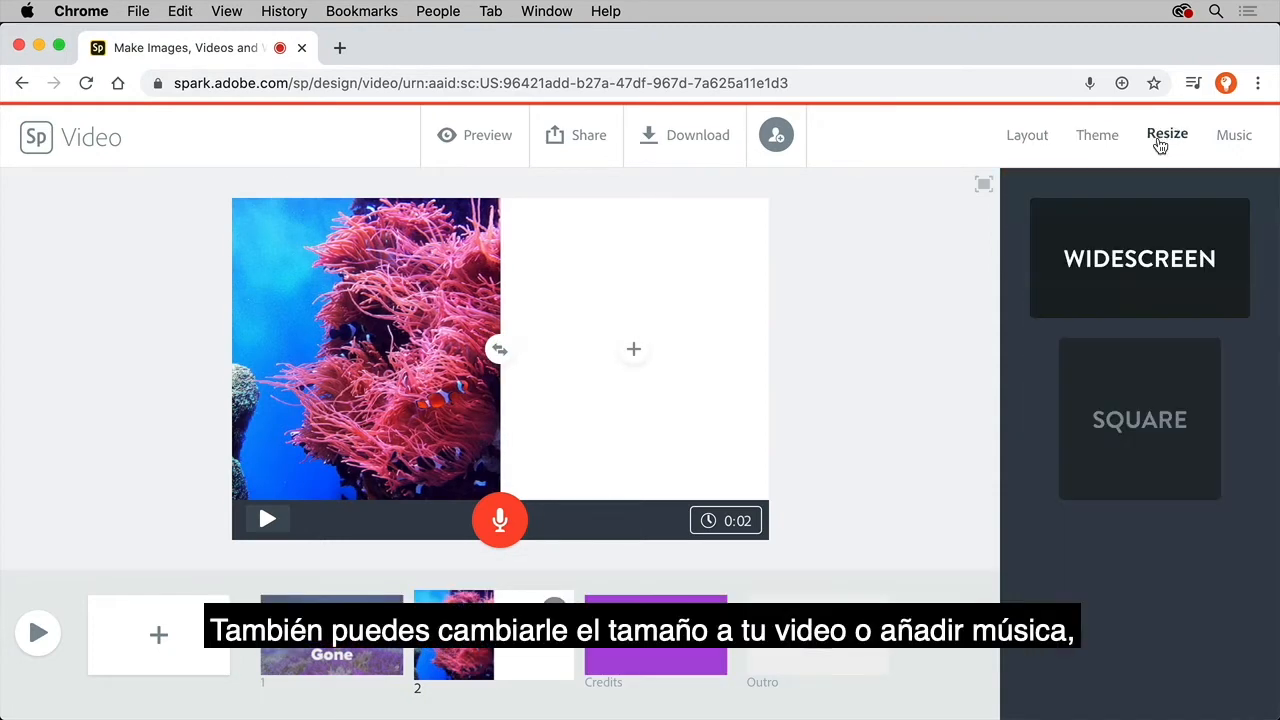
left_click(1226, 141)
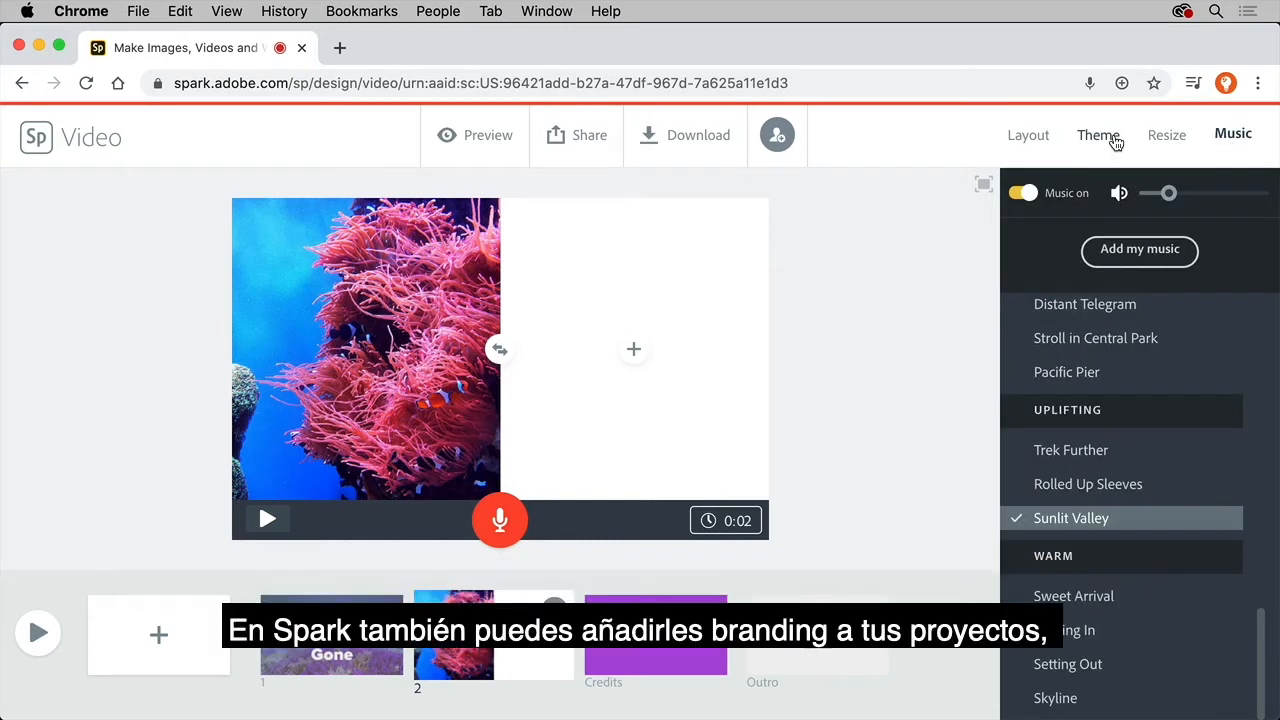
Step: Browse the brands available for the video's theme and start creating a new brand
left_click(1116, 143)
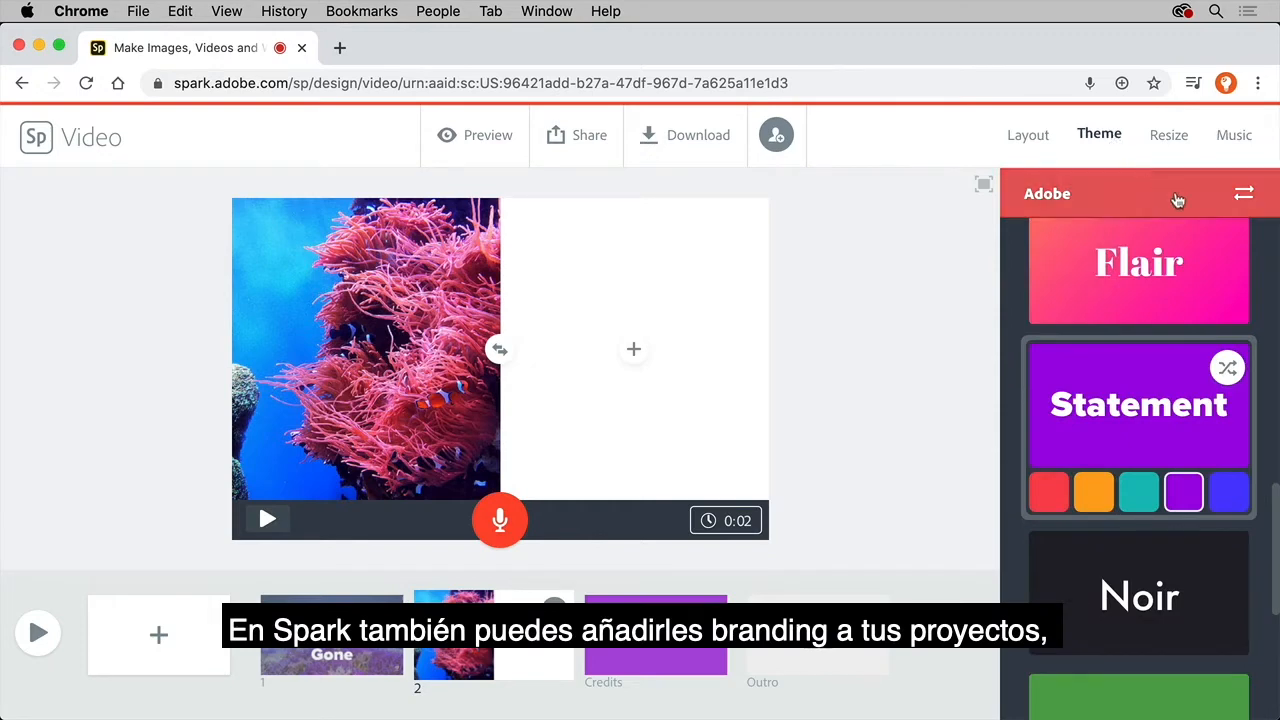
left_click(1247, 195)
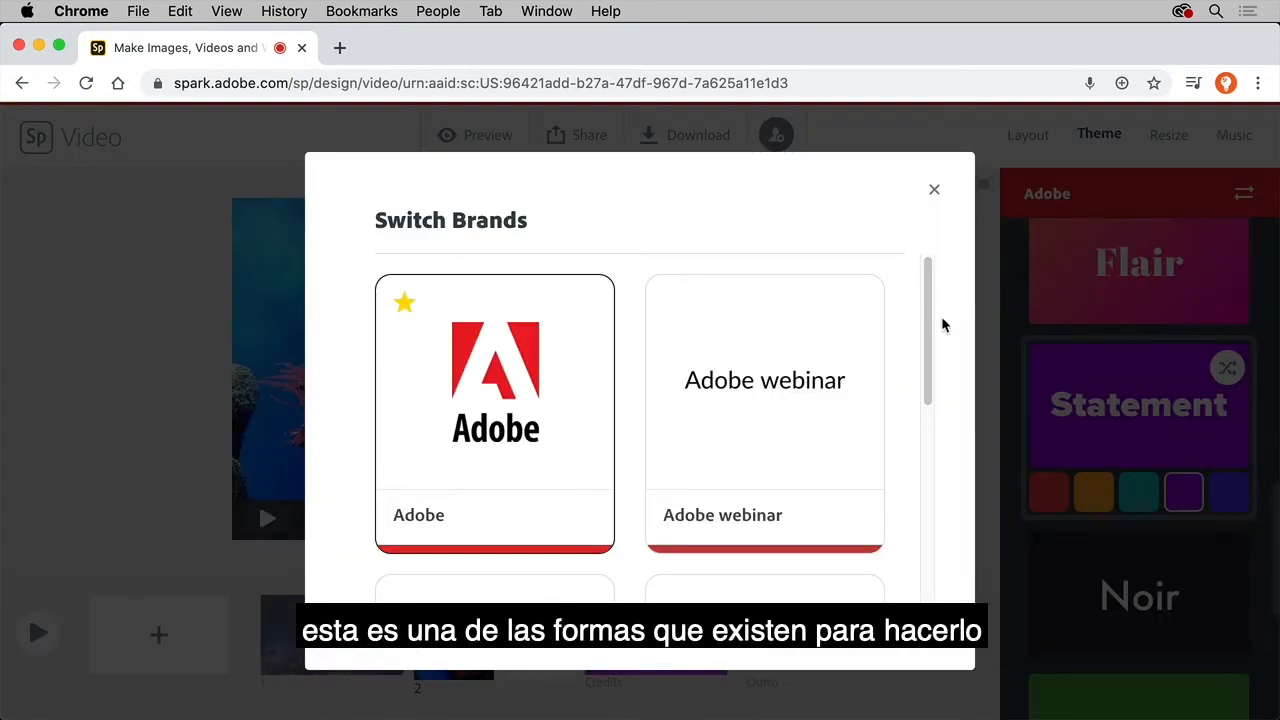
left_click_drag(929, 334, 945, 561)
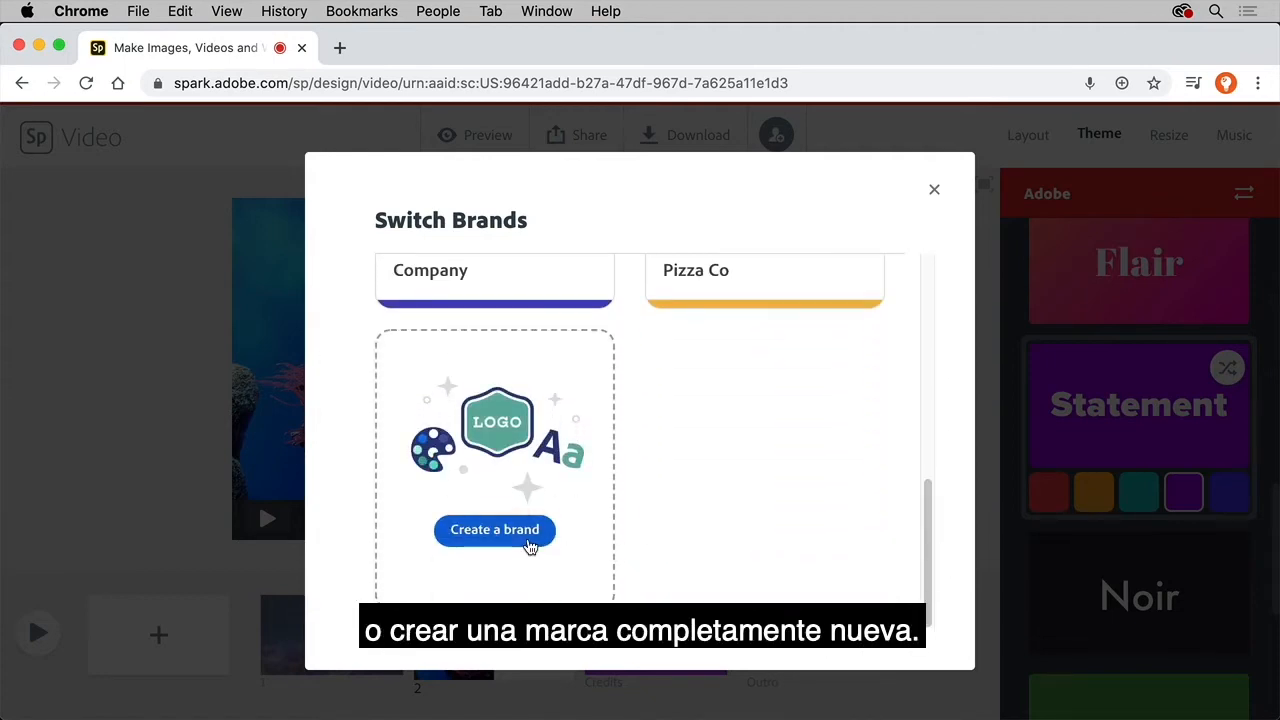
left_click(530, 545)
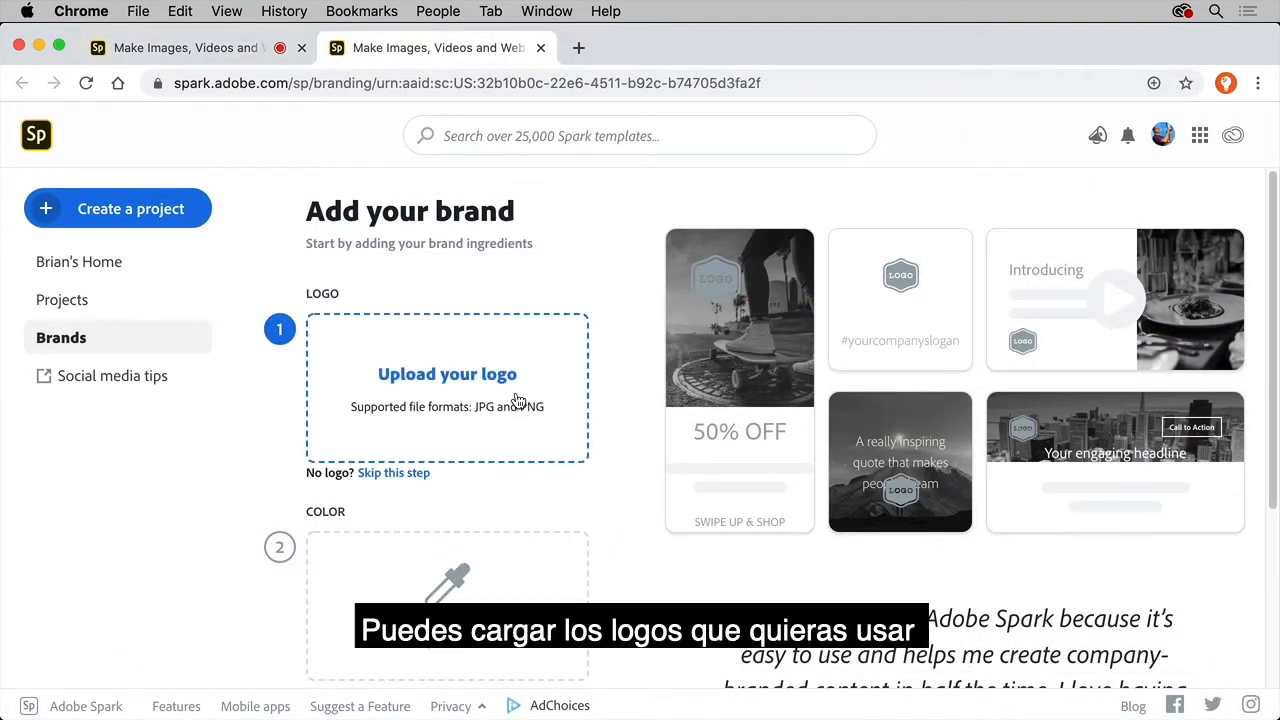
Step: Upload logo.png from the Desktop as the new brand's logo
left_click(518, 400)
left_click(516, 224)
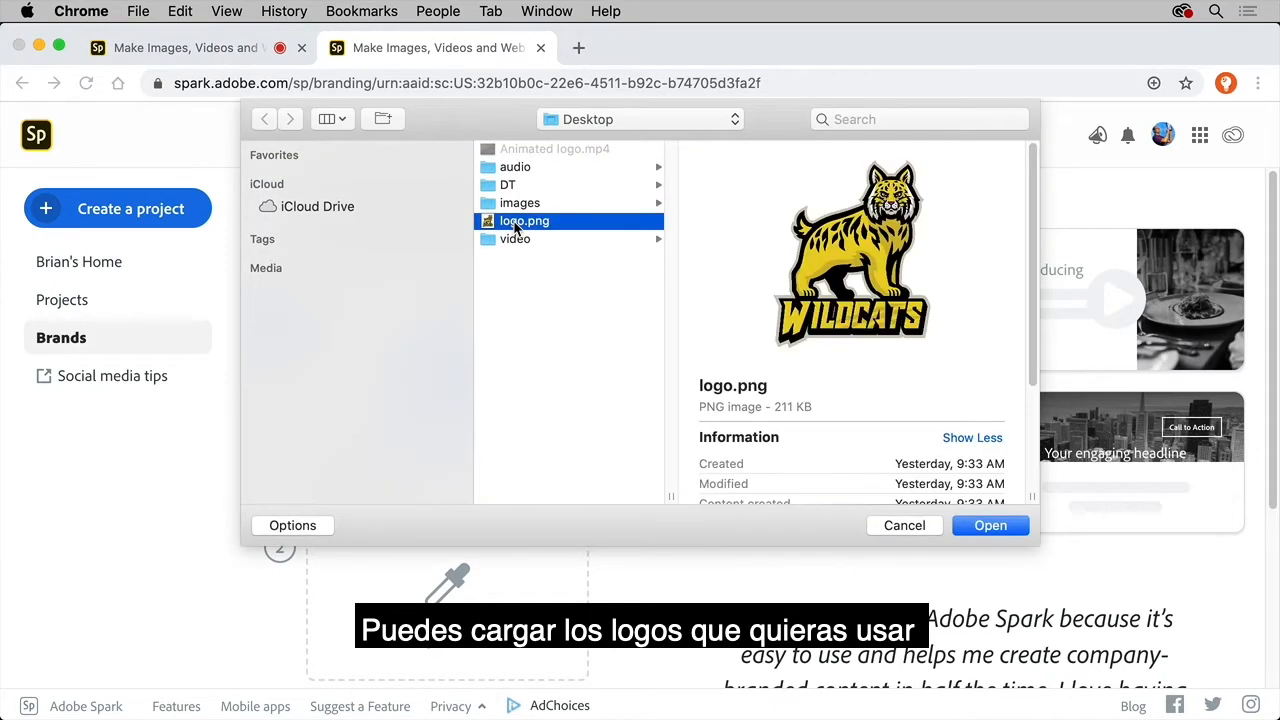
double_click(514, 222)
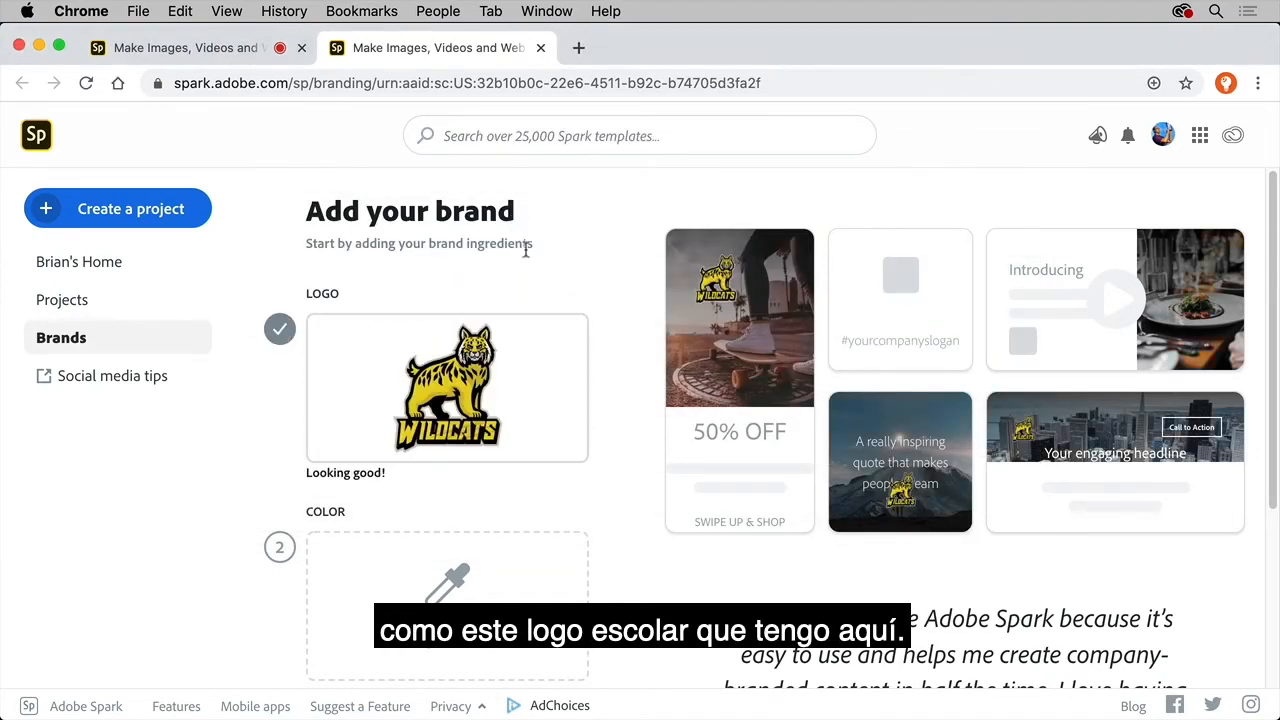
Step: Set the brand's color to #BF4040 and its font to Lato Bold
scroll(610, 479, "down", 5)
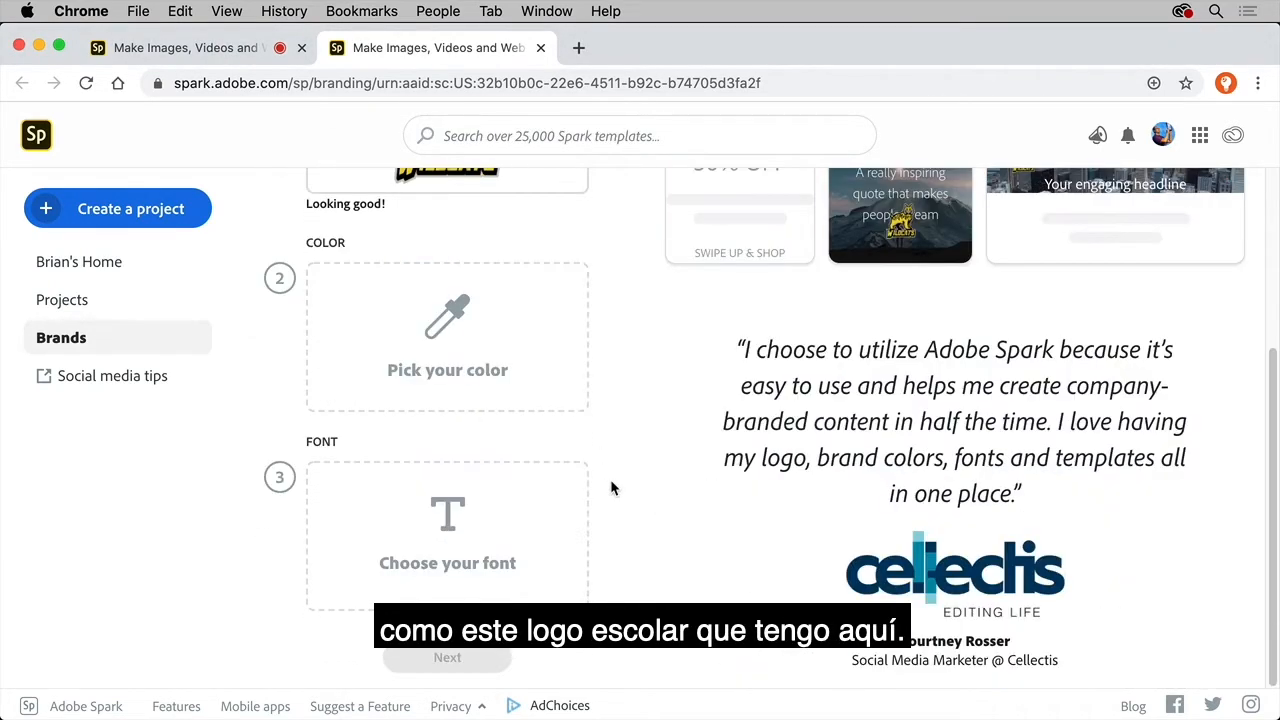
left_click(551, 372)
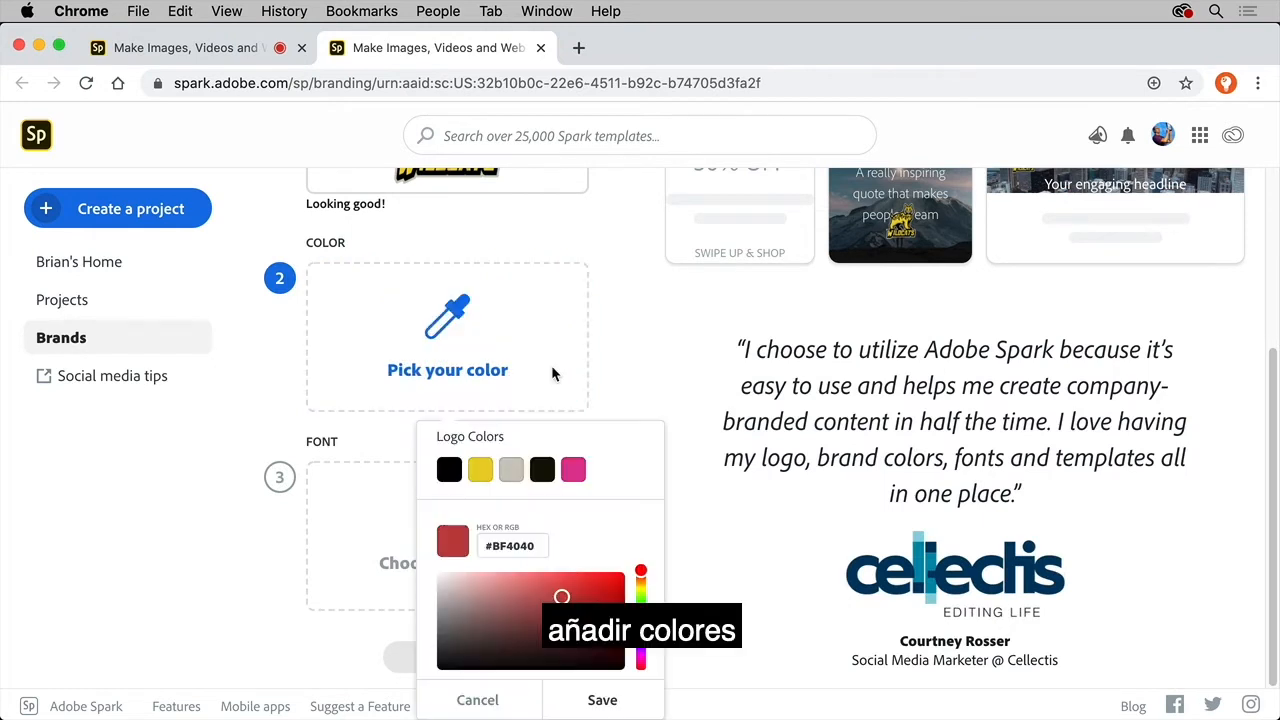
left_click(609, 697)
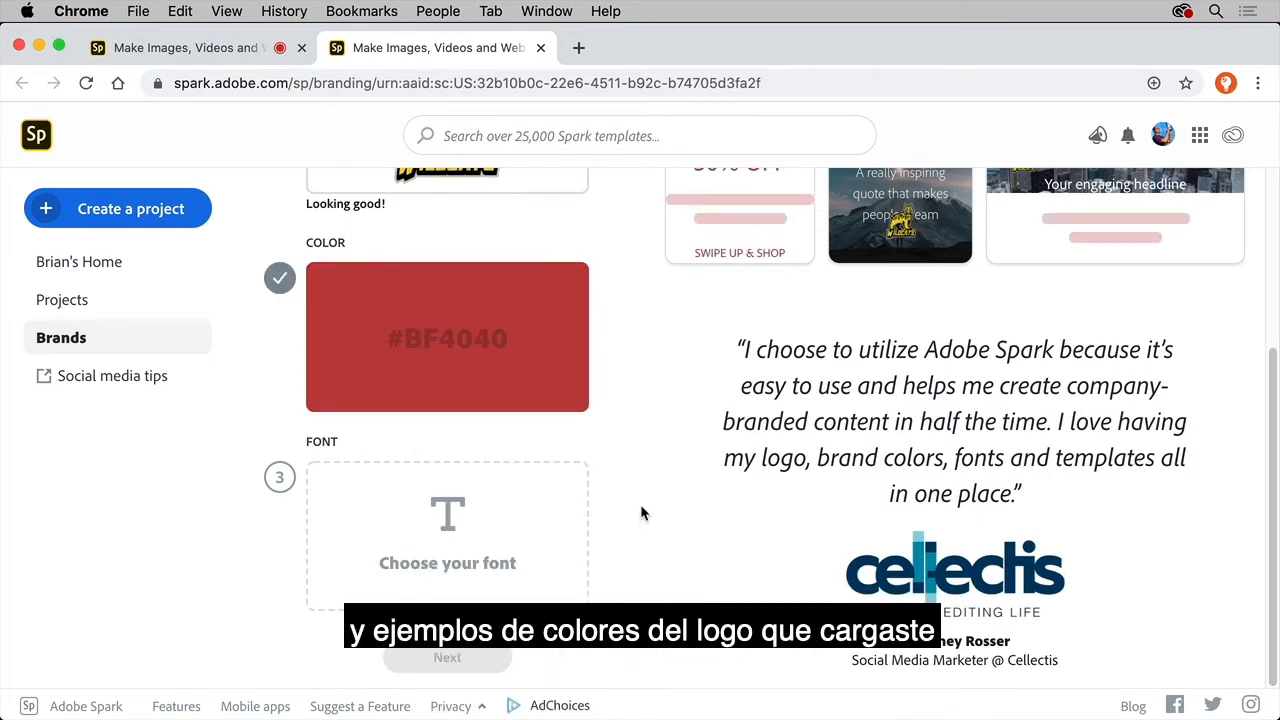
left_click(536, 555)
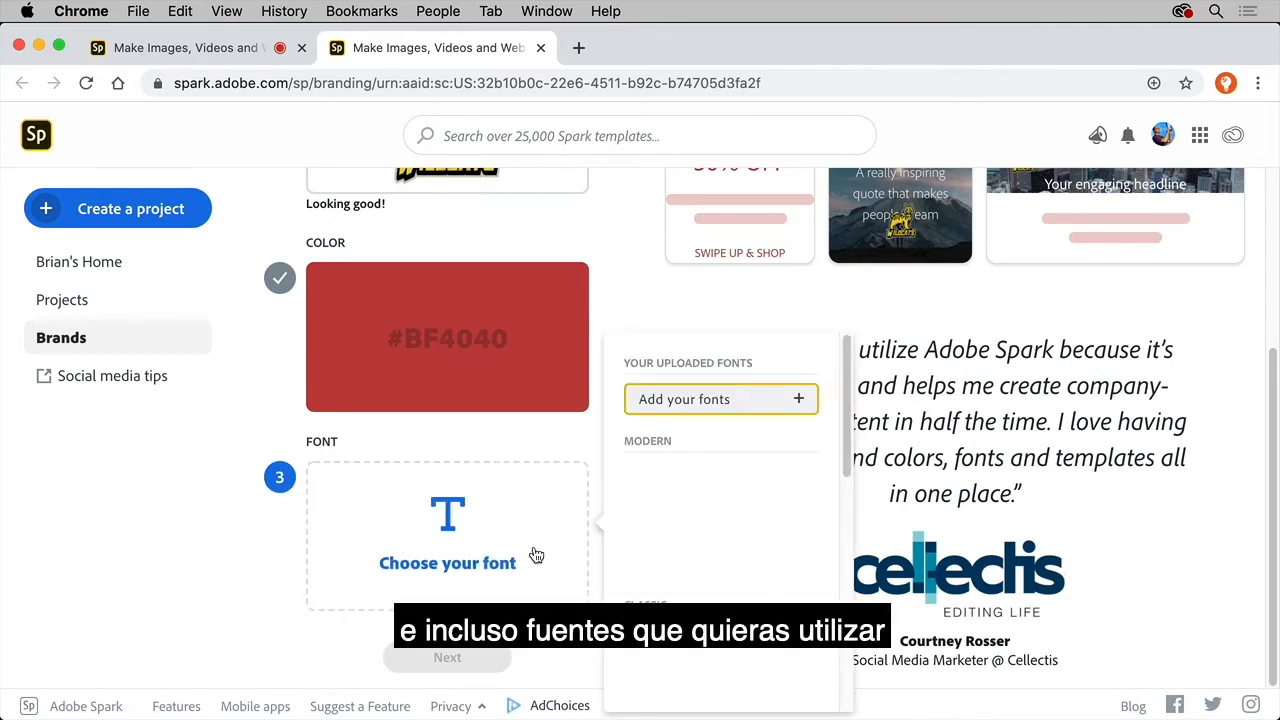
left_click(652, 508)
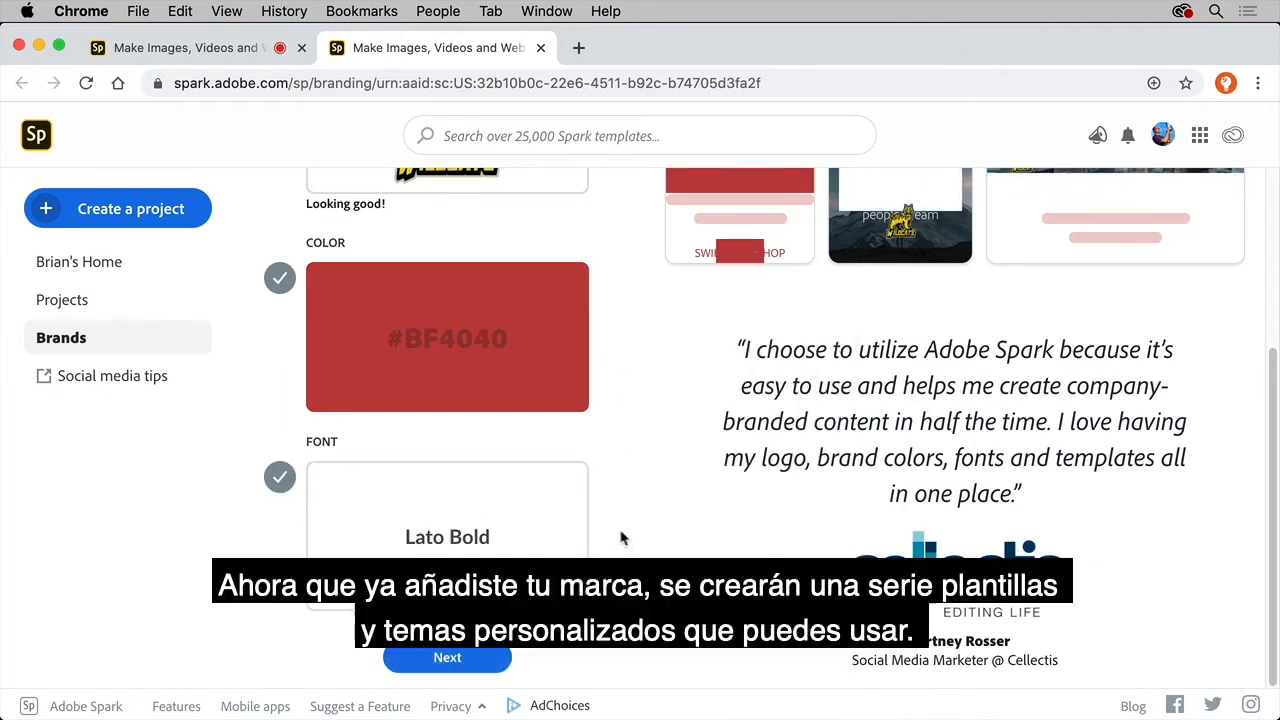
Step: Name the brand "school" and create it
left_click(472, 660)
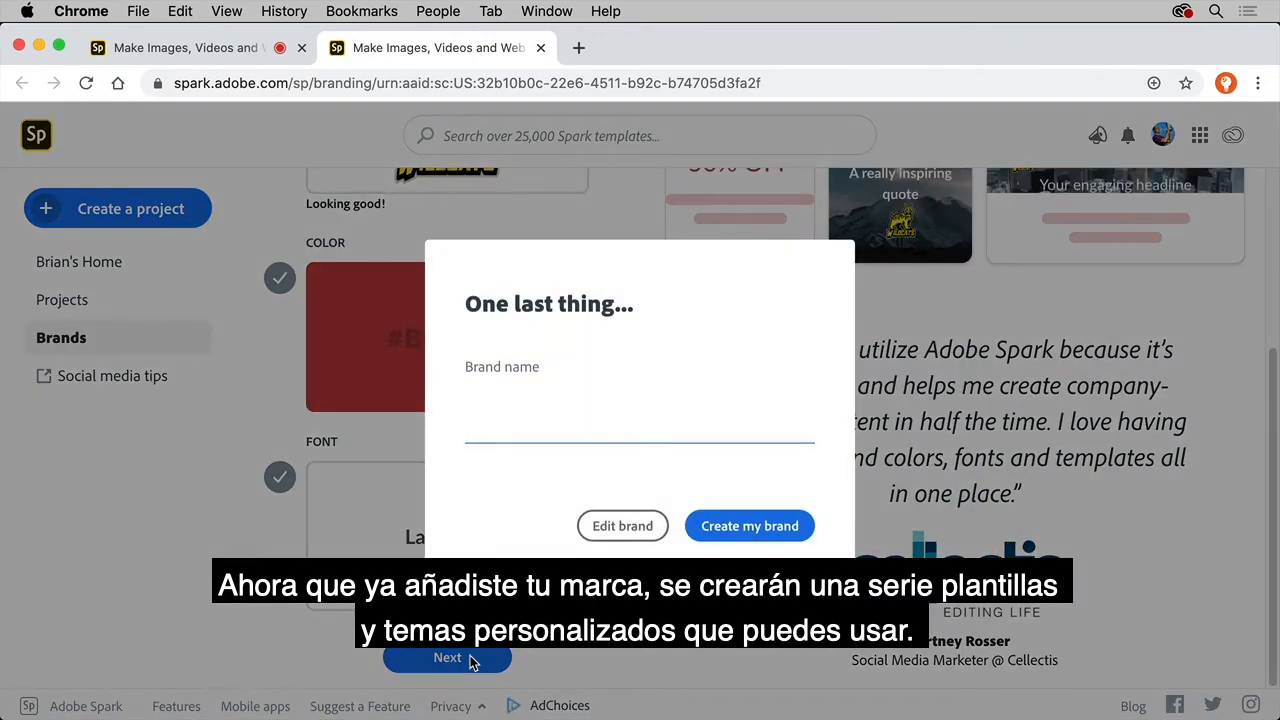
type("school")
key("Return")
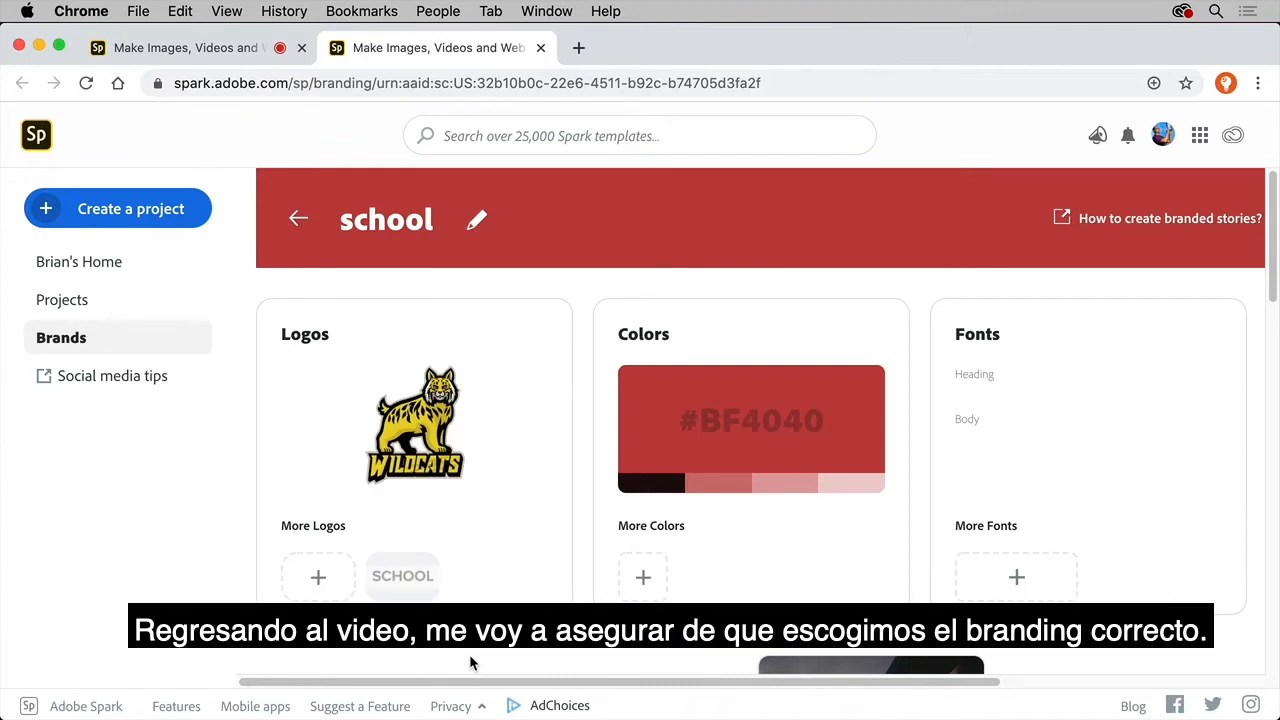
Step: Return to the video project, switch its brand to the Wildcats school brand, and show the outro slide
left_click(229, 47)
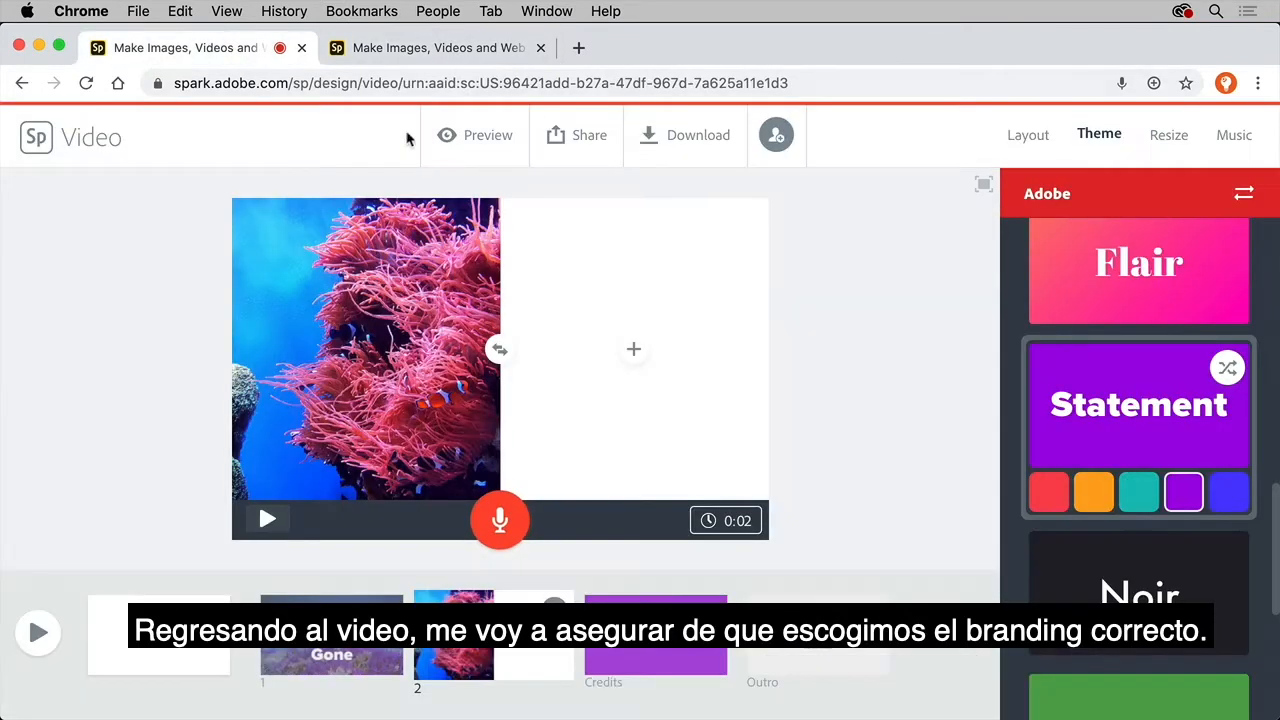
left_click(1207, 194)
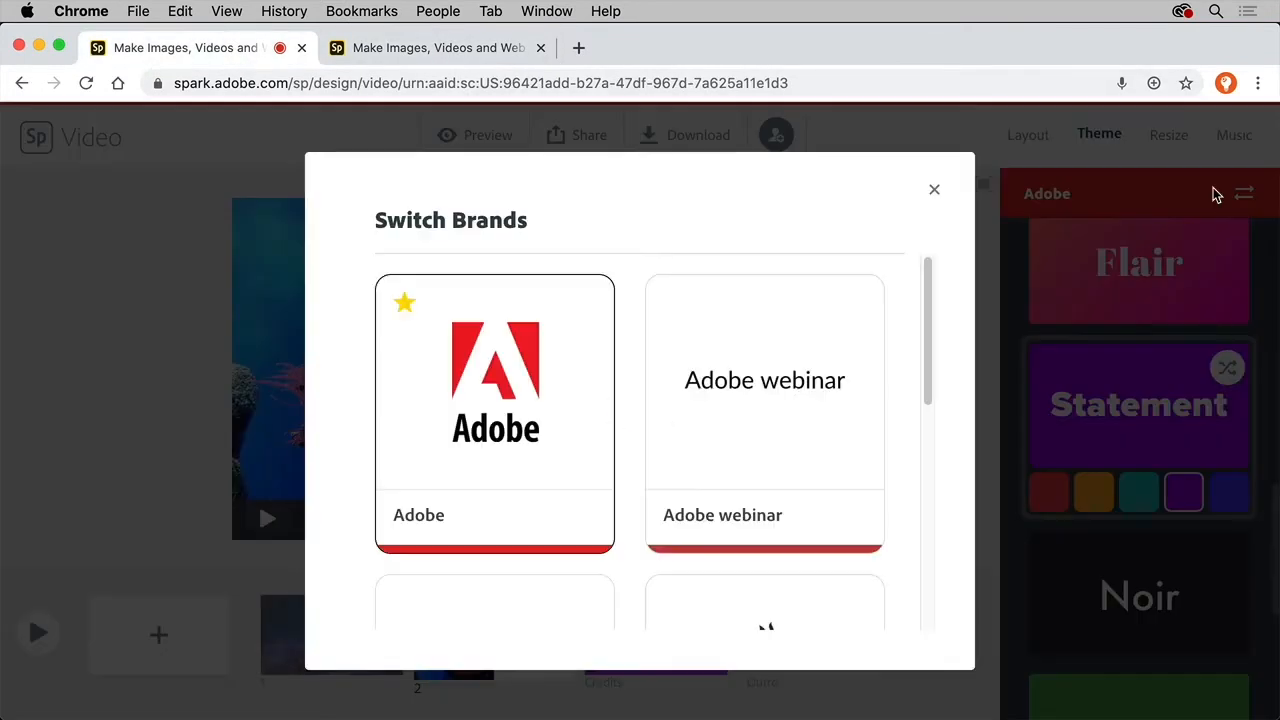
scroll(870, 494, "down", 5)
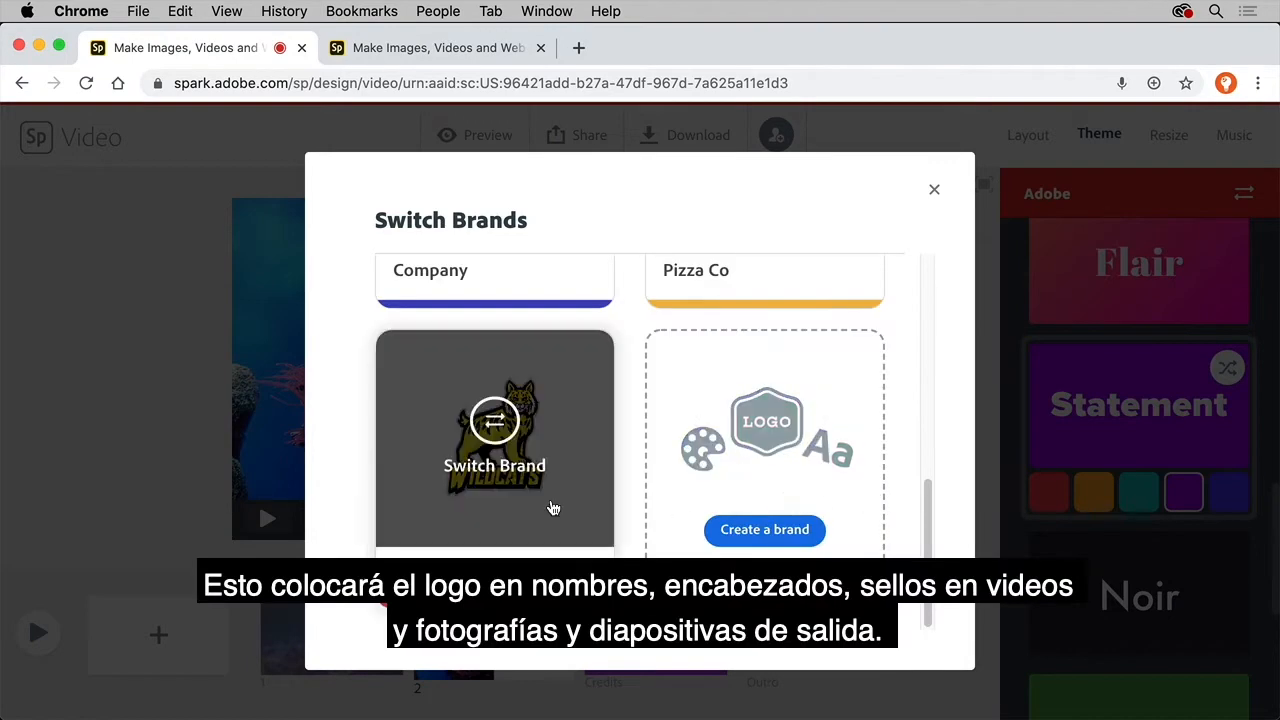
left_click(551, 509)
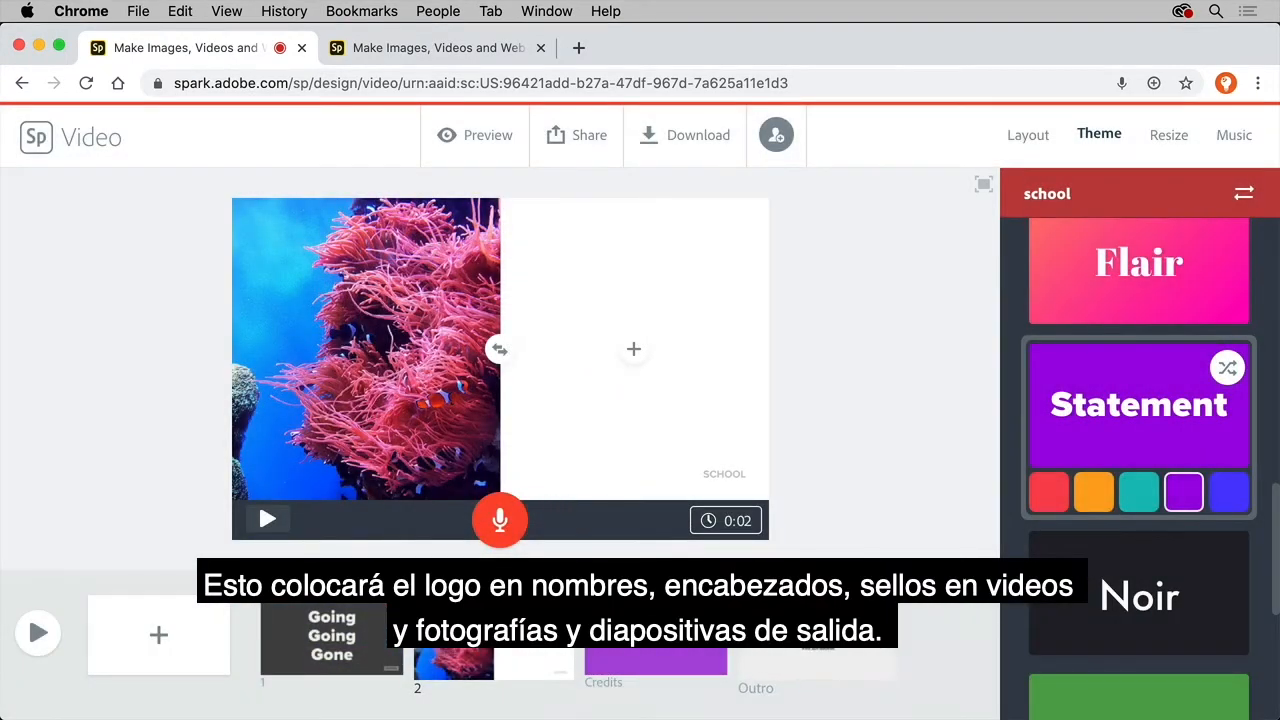
left_click(817, 637)
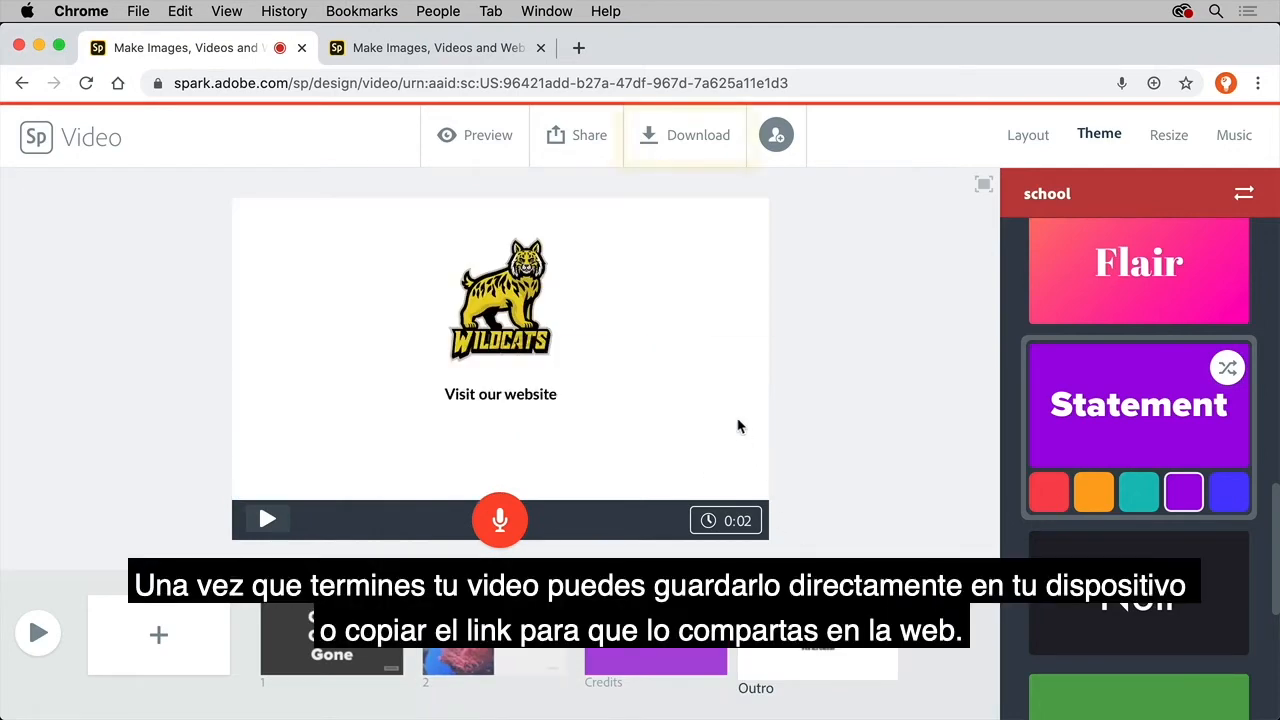
Step: Publish the video in the Education category with the author and Get noticed options turned off, and create its share link
left_click(594, 150)
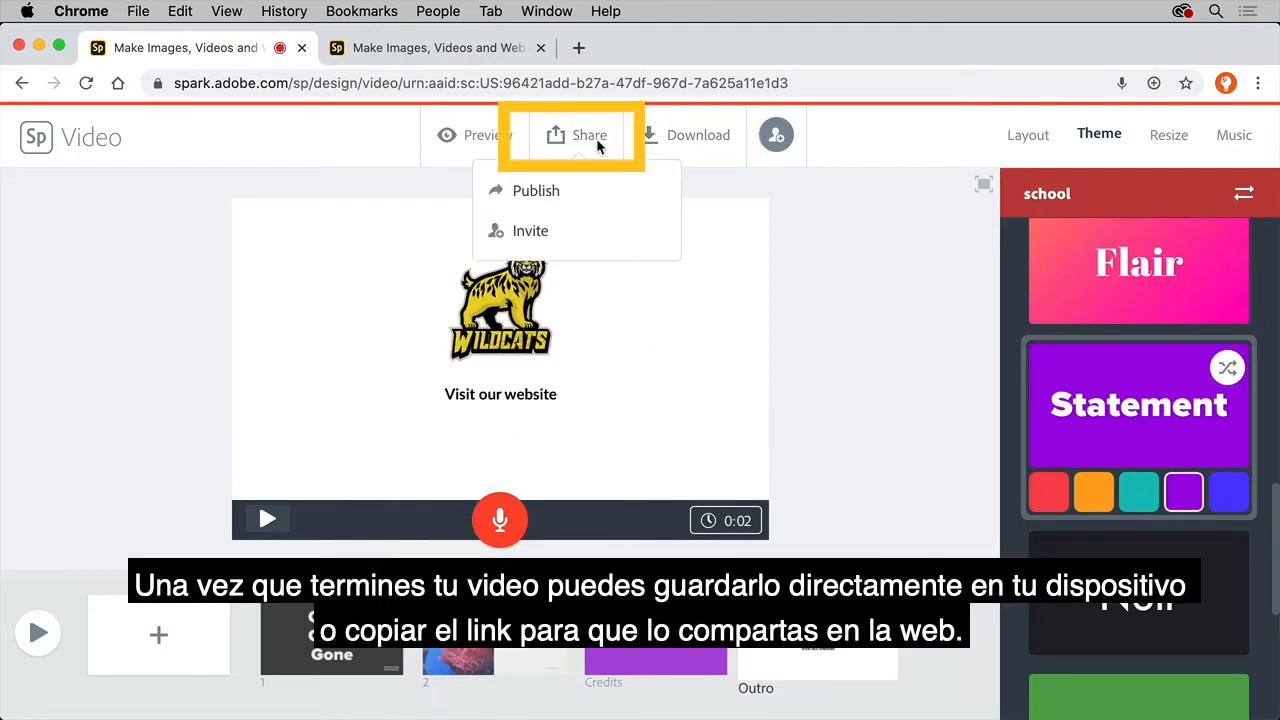
left_click(586, 190)
left_click(849, 222)
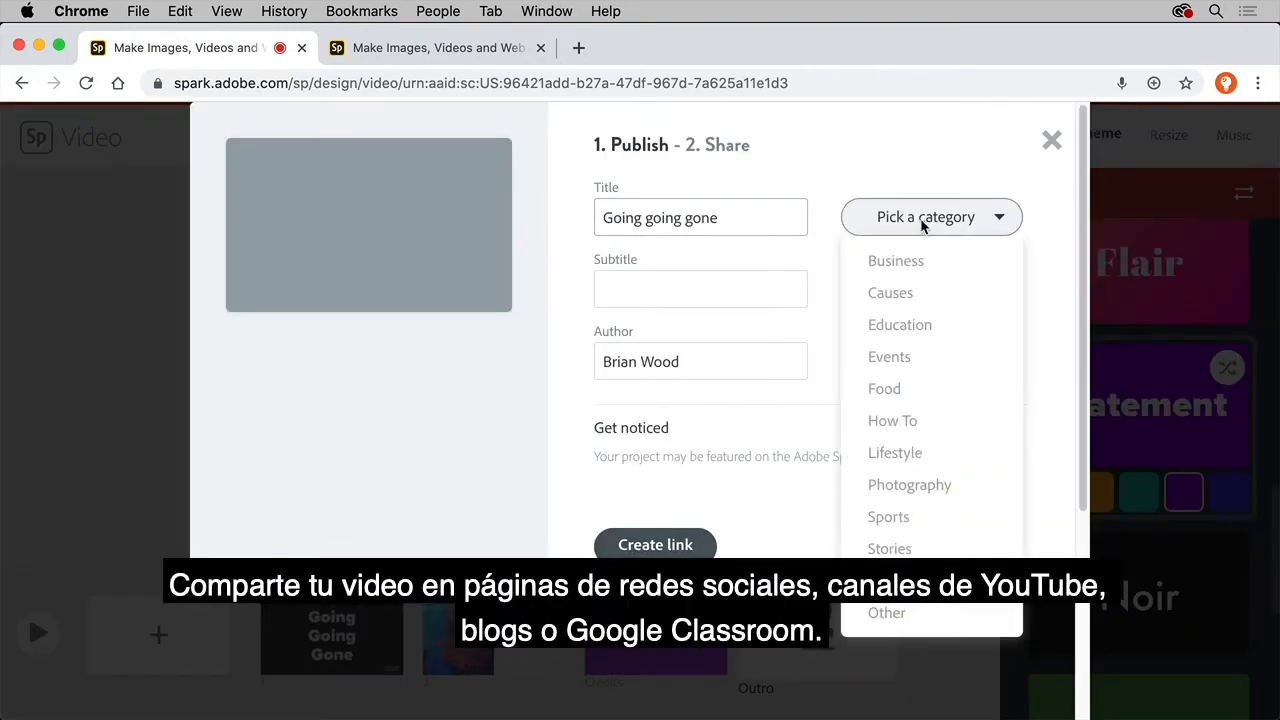
left_click(929, 331)
left_click(987, 370)
left_click(991, 466)
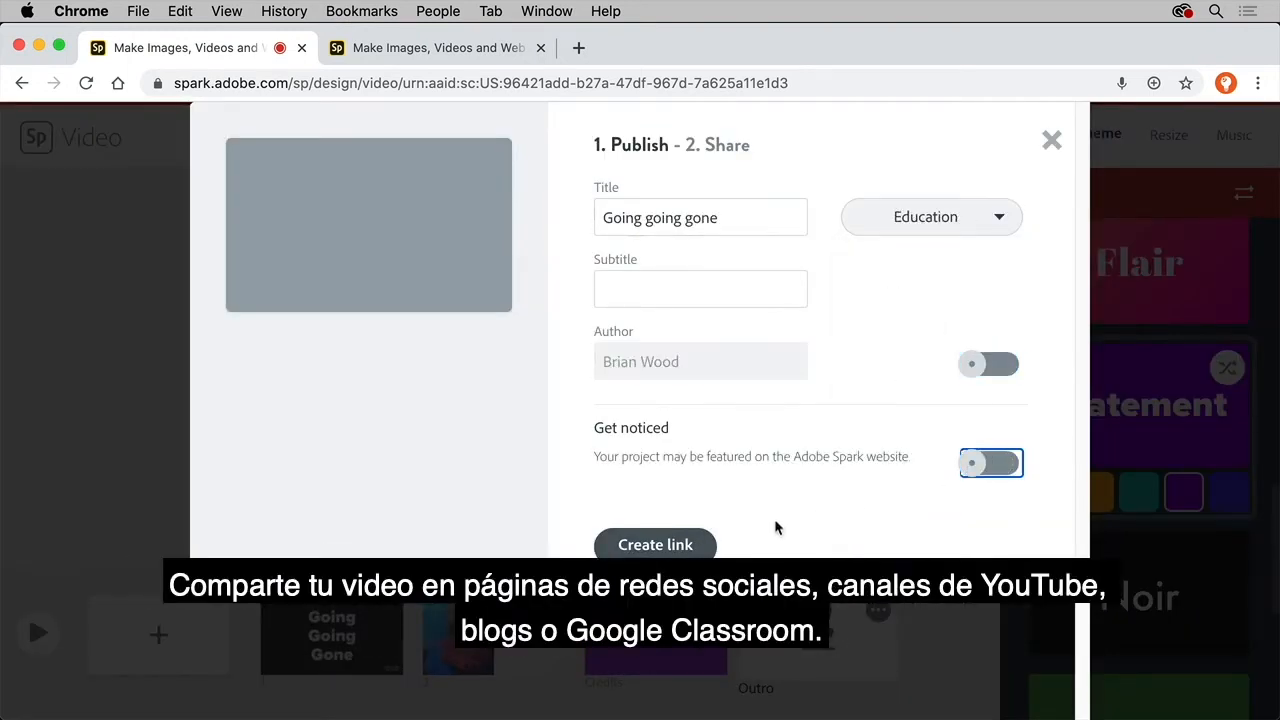
left_click(693, 546)
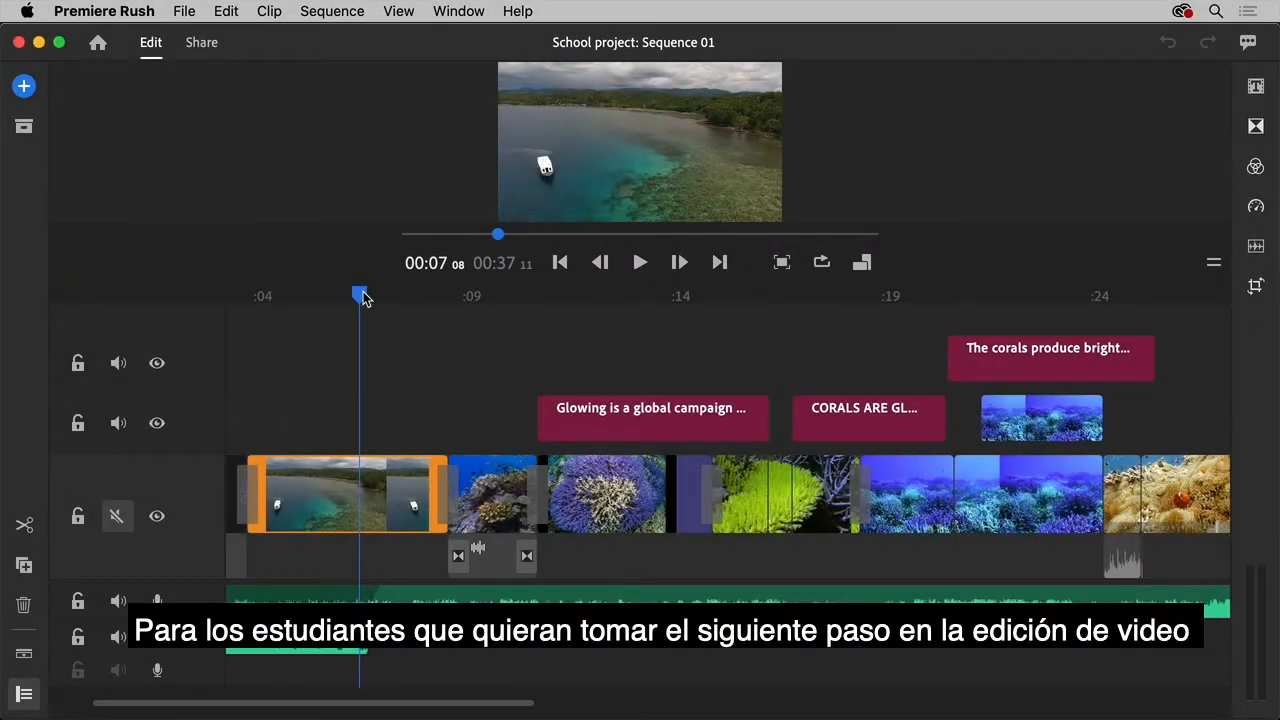
Step: Switch to Premiere Rush, scrub School project to the "Glowing is a global campaign" title, and play it in full-screen preview
left_click_drag(363, 298, 589, 318)
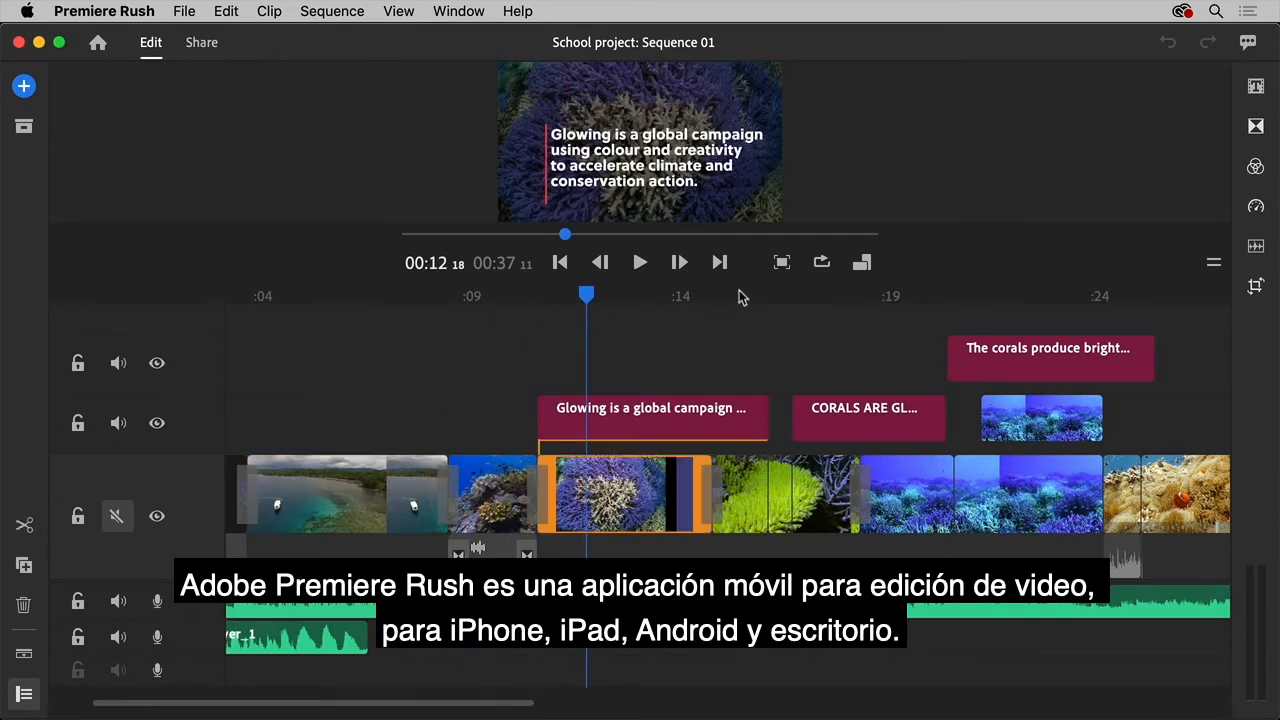
left_click(782, 263)
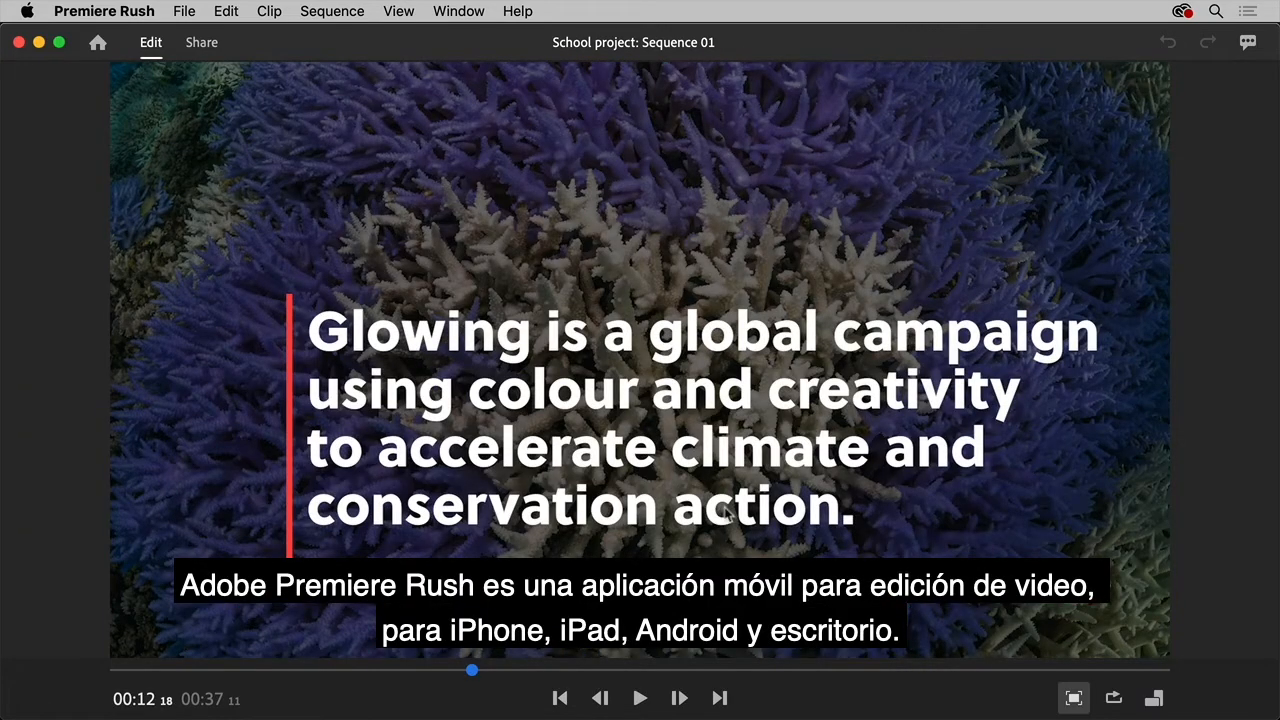
left_click(641, 698)
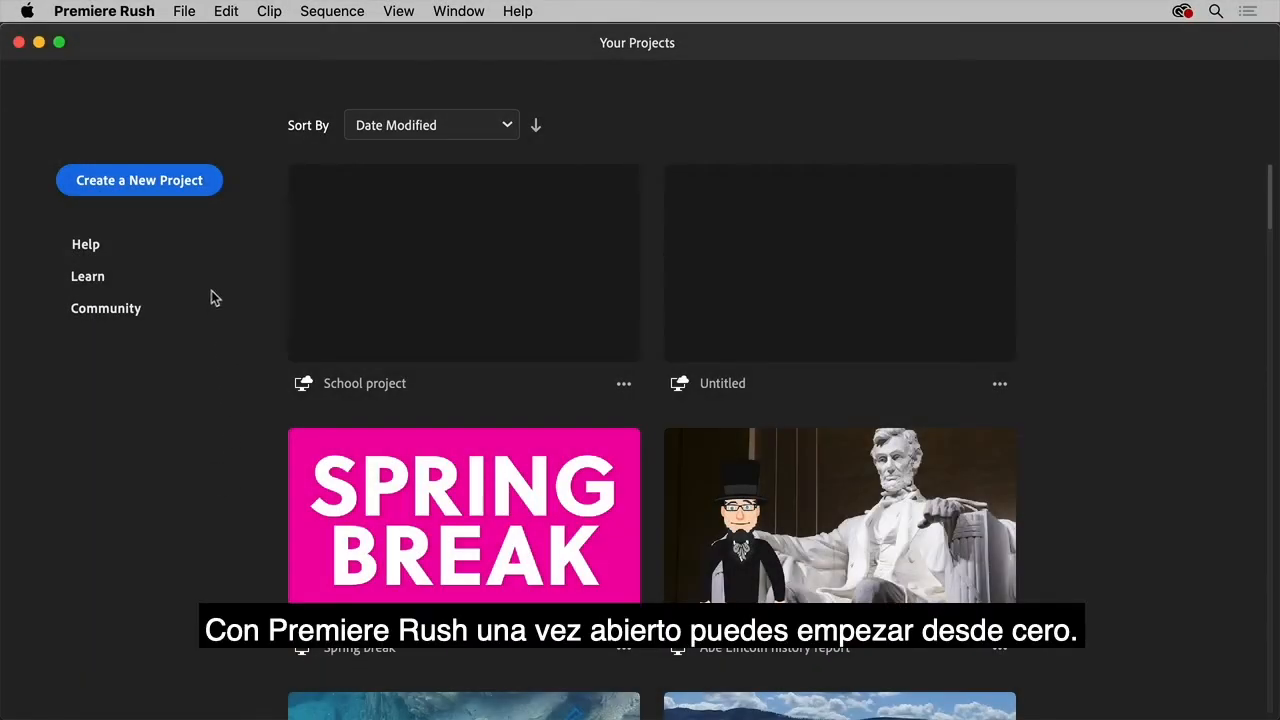
Step: Start a new Rush project and select clips 3, 4, 5, 6 and Animated logo from the Desktop, in that order
left_click(188, 190)
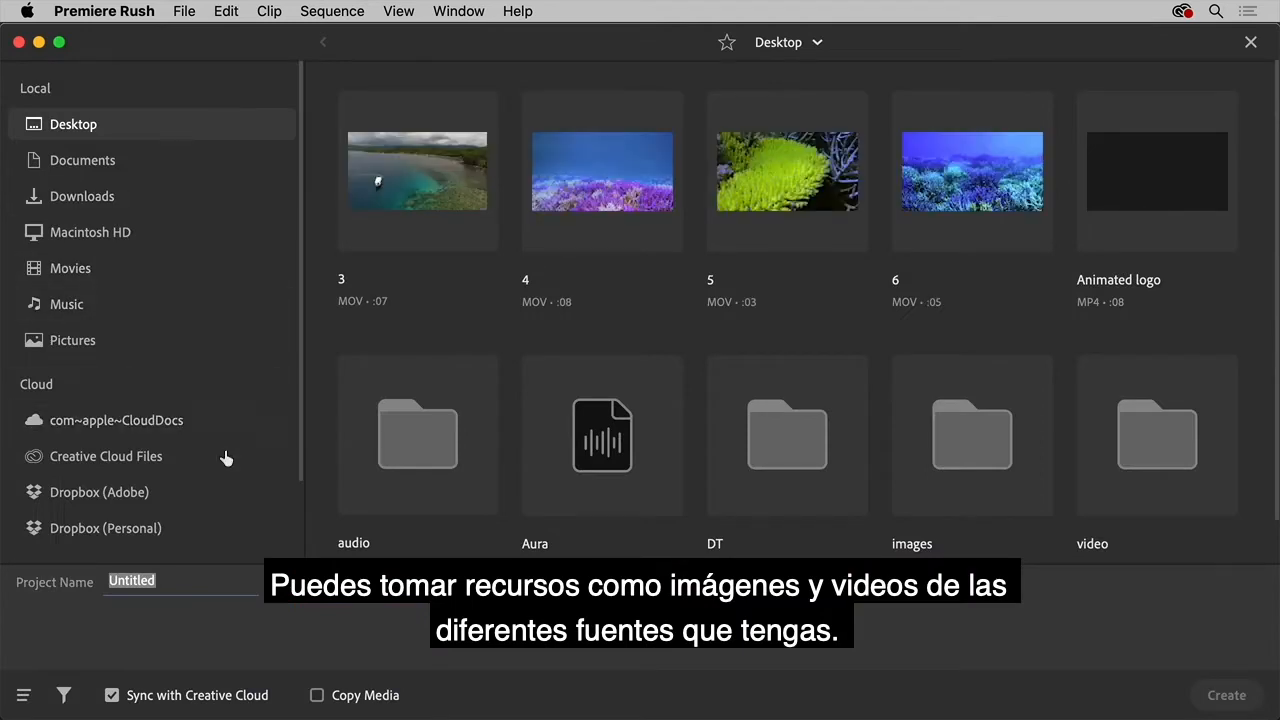
left_click(440, 195)
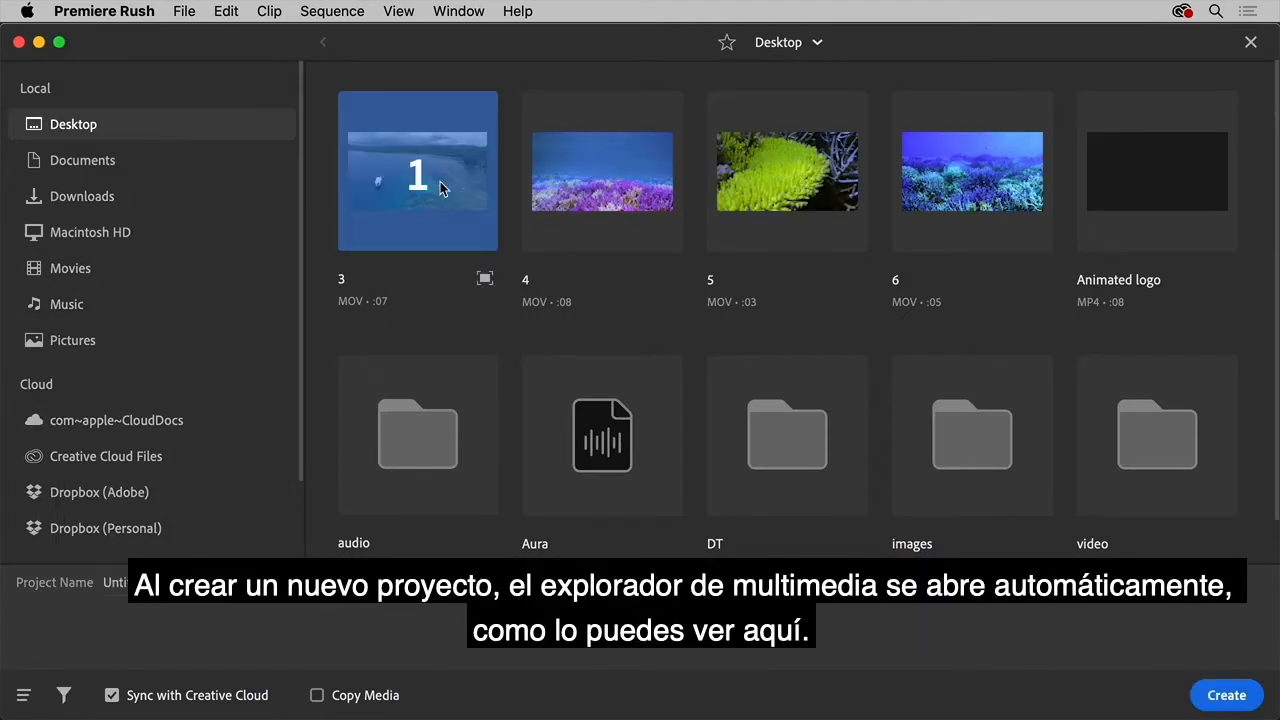
left_click(600, 178)
left_click(788, 176)
left_click(918, 189)
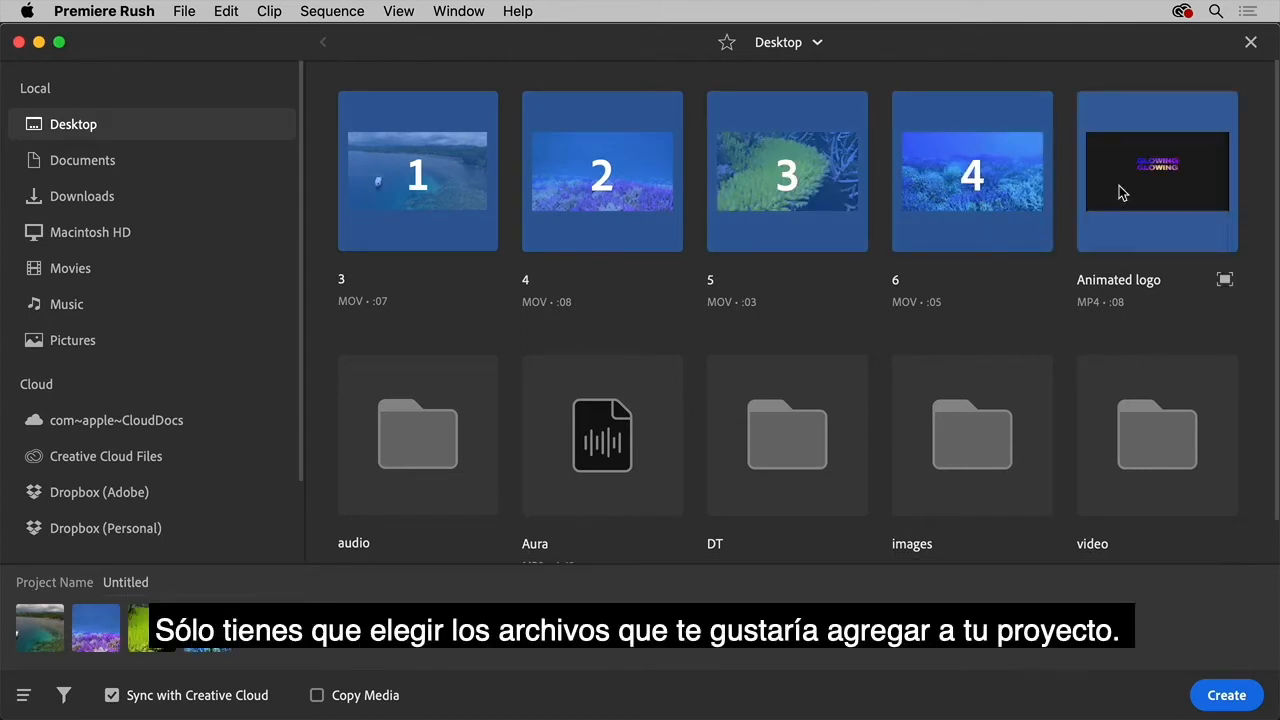
left_click(1120, 193)
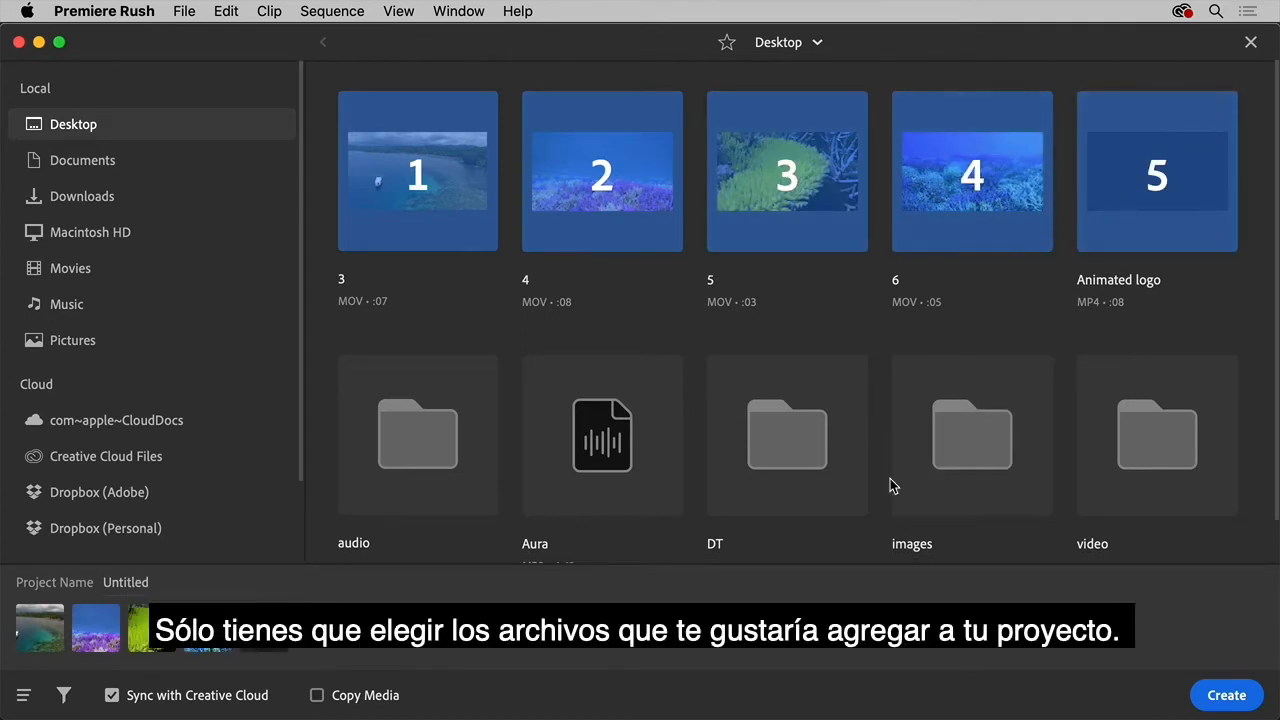
Step: Trim the end of clip 4 to a length of about 5 seconds and create the project
left_click(668, 277)
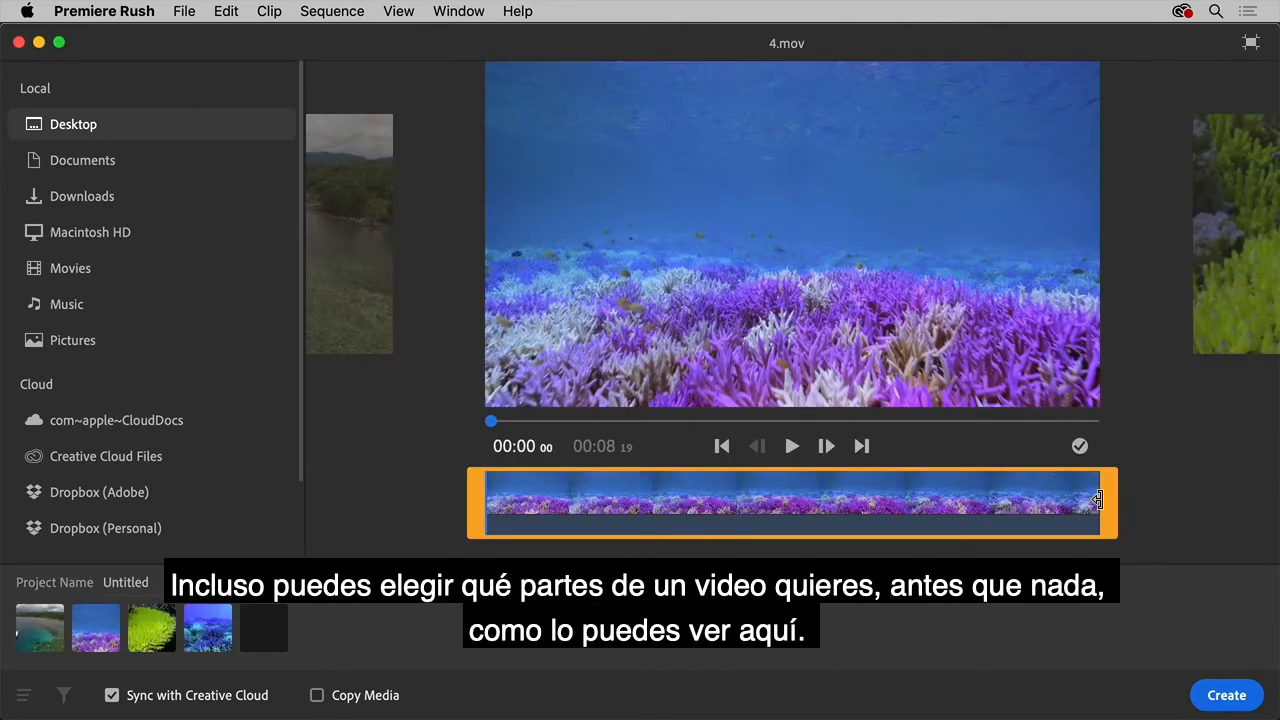
left_click_drag(1097, 500, 840, 532)
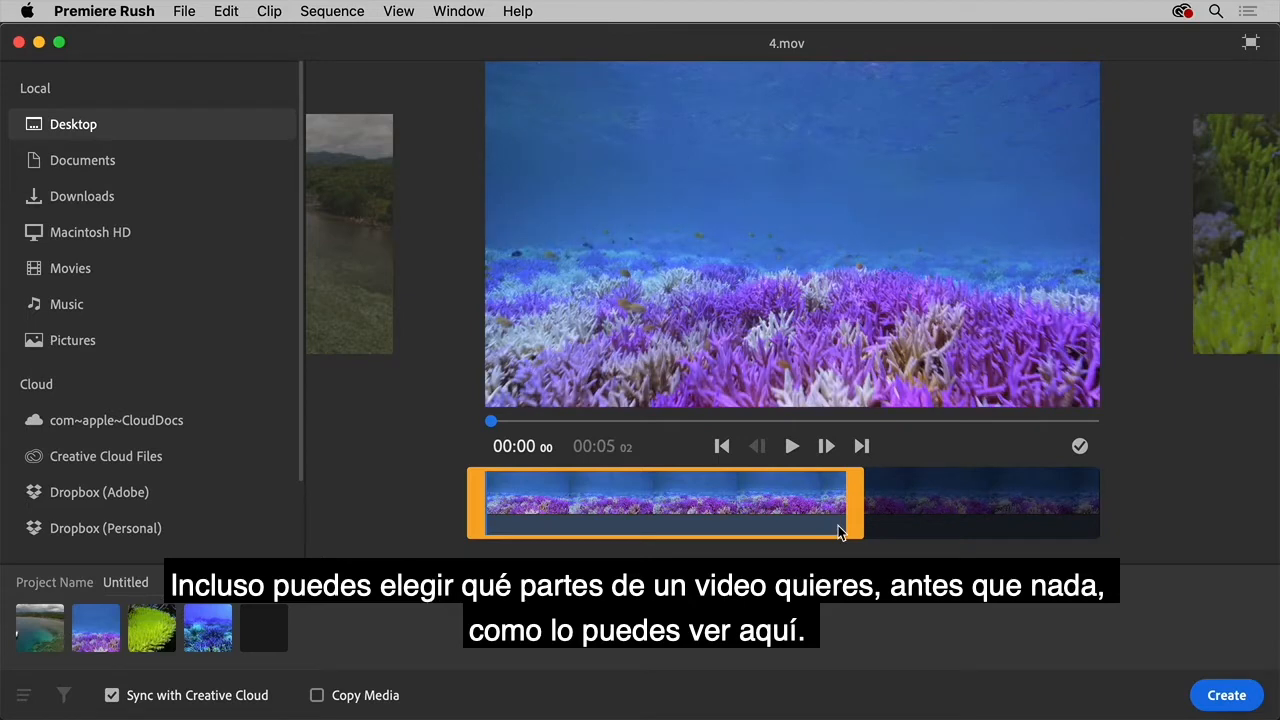
left_click(1213, 697)
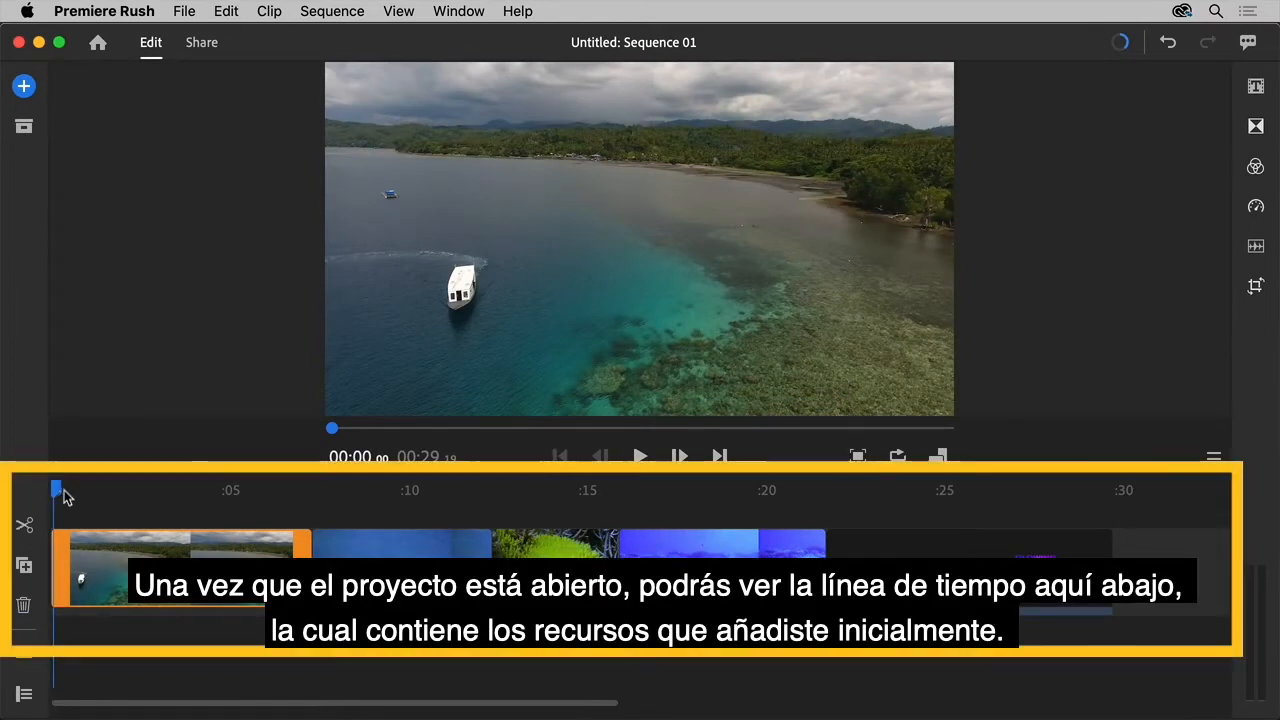
Step: Move the animated logo clip to the start of the timeline and trim the end of the aerial boat clip to about 4 seconds
left_click_drag(60, 492, 482, 503)
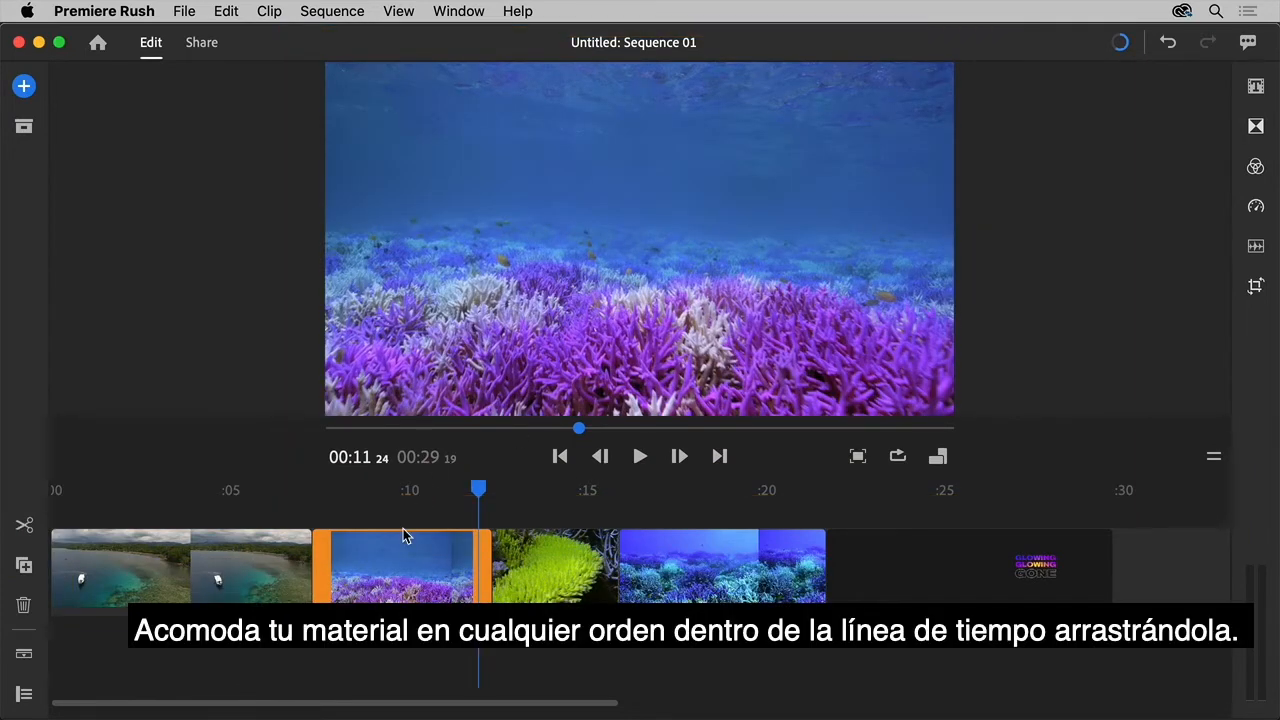
left_click_drag(897, 553, 118, 582)
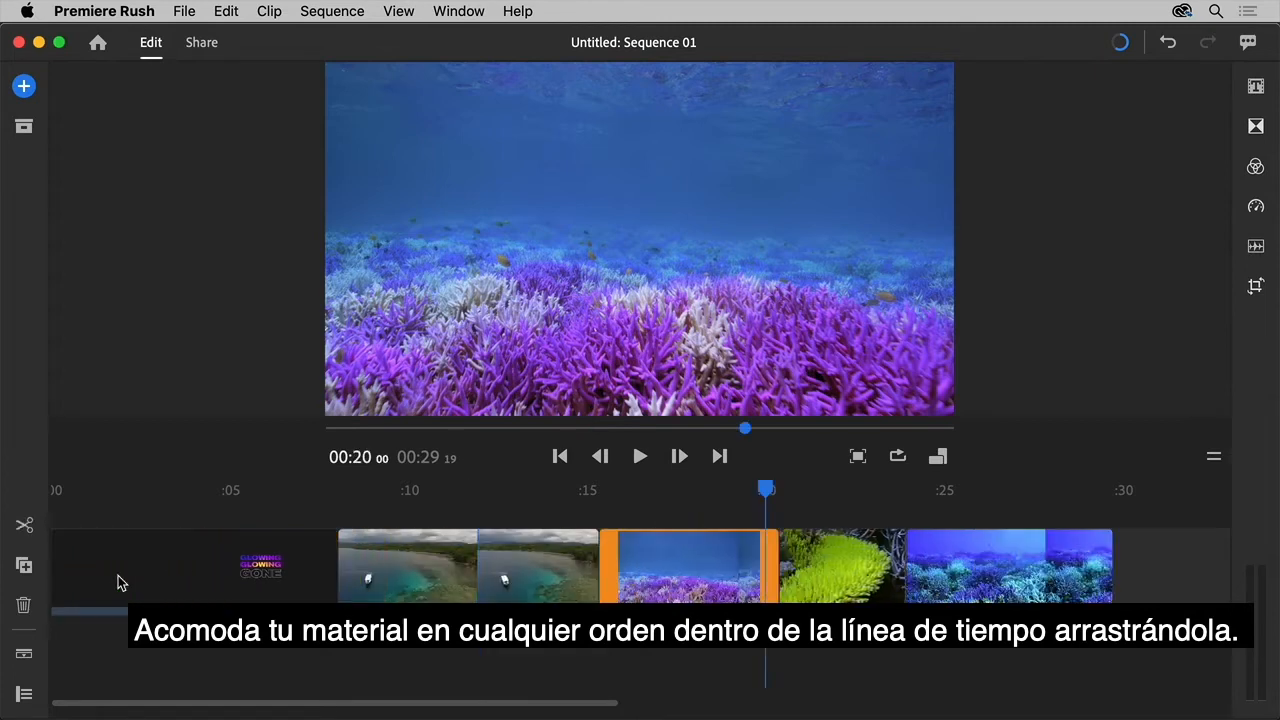
left_click(410, 585)
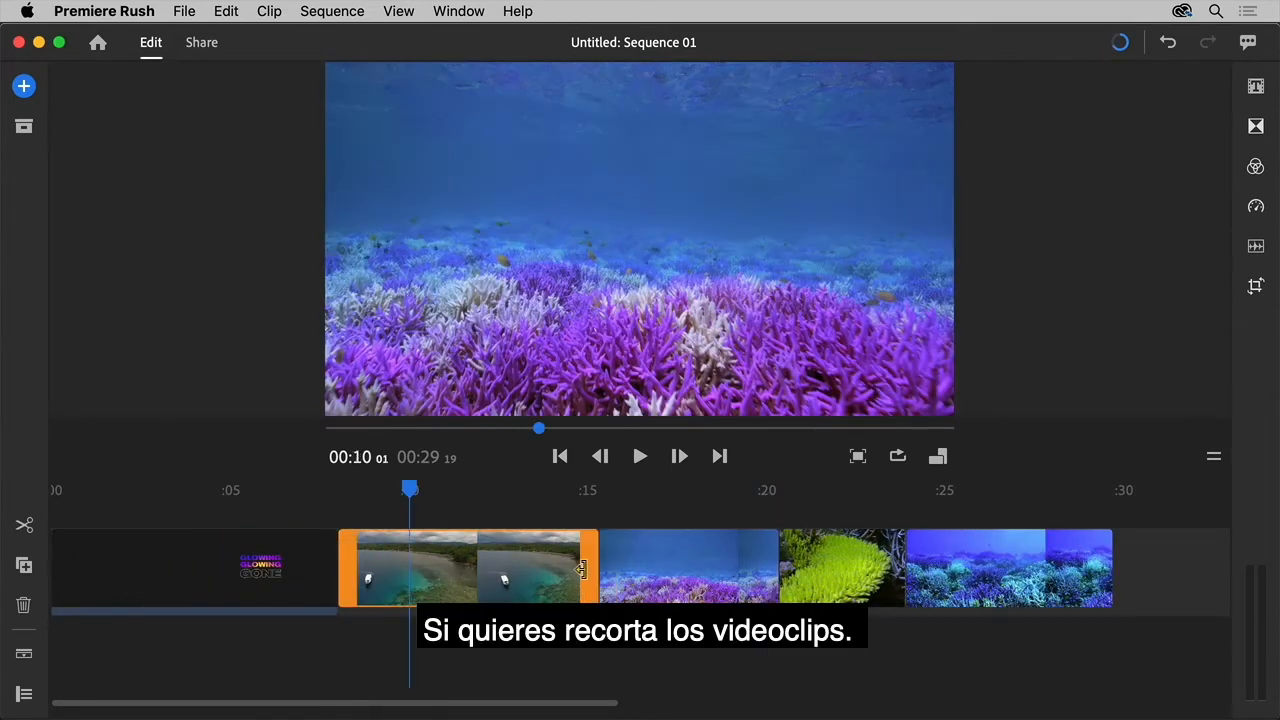
left_click_drag(582, 568, 462, 576)
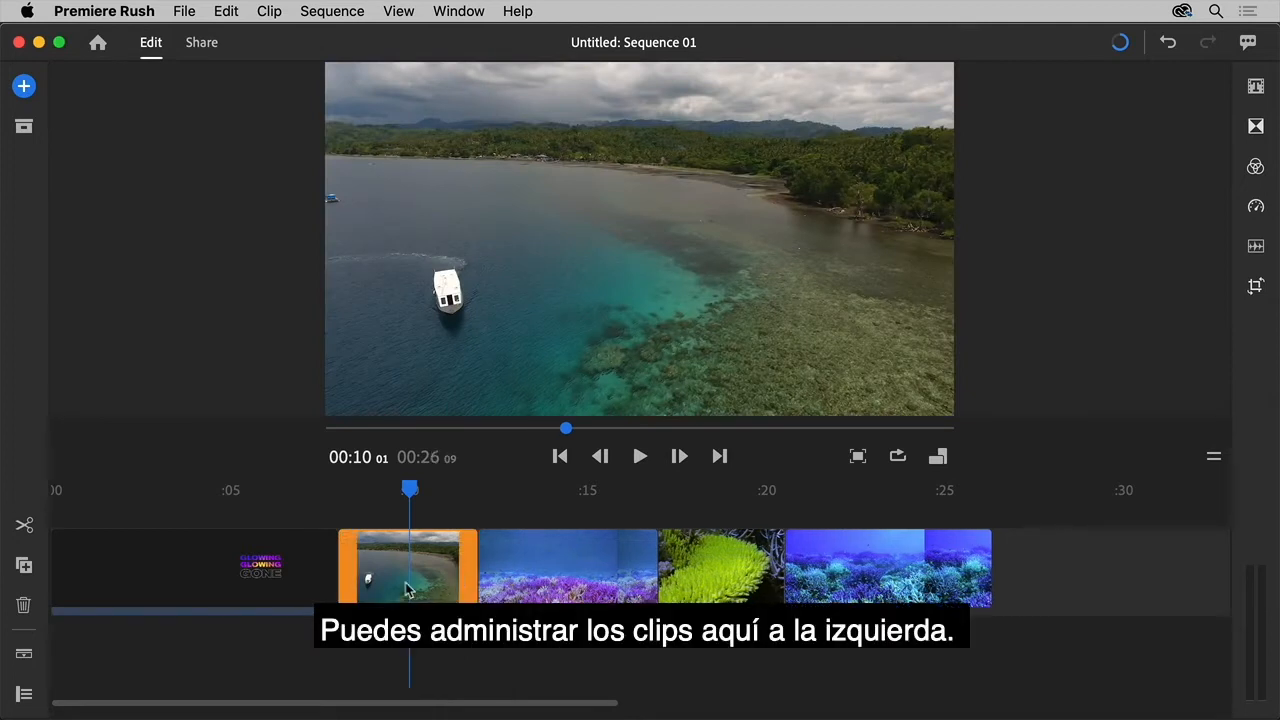
Step: Show the timeline's track controls and toggle the video track's visibility off and back on
left_click(24, 695)
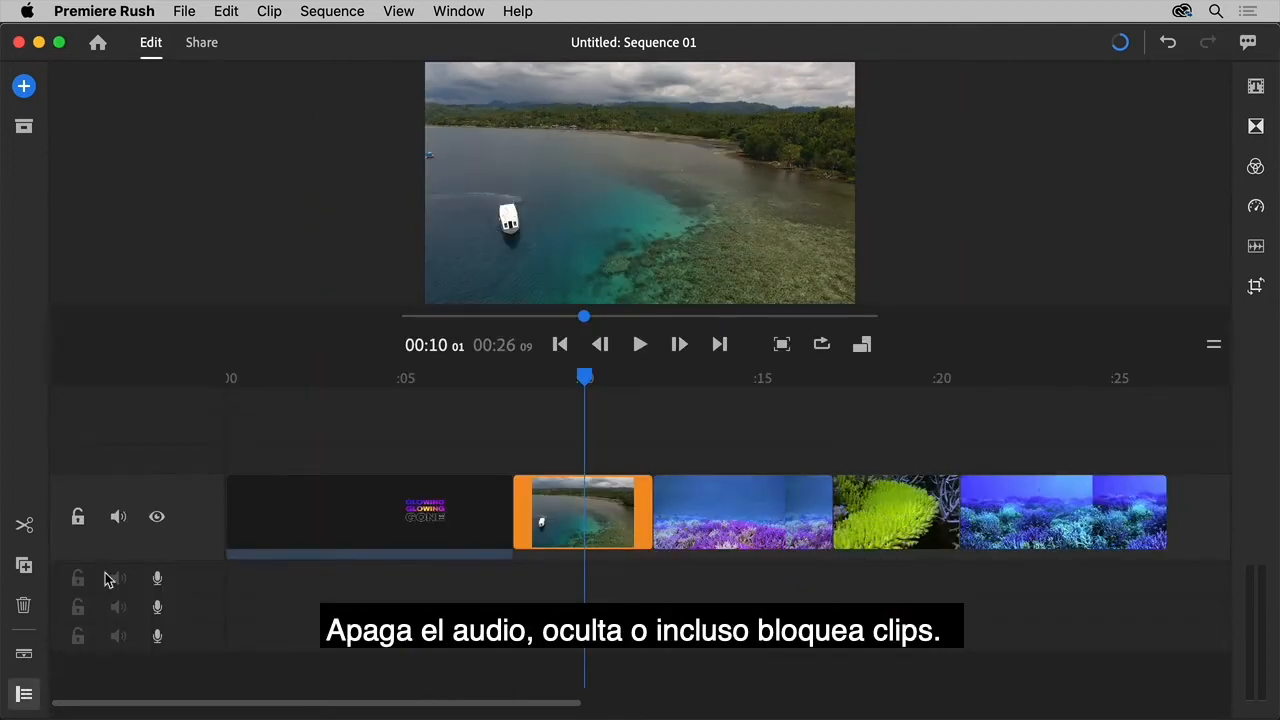
left_click(156, 517)
left_click(156, 517)
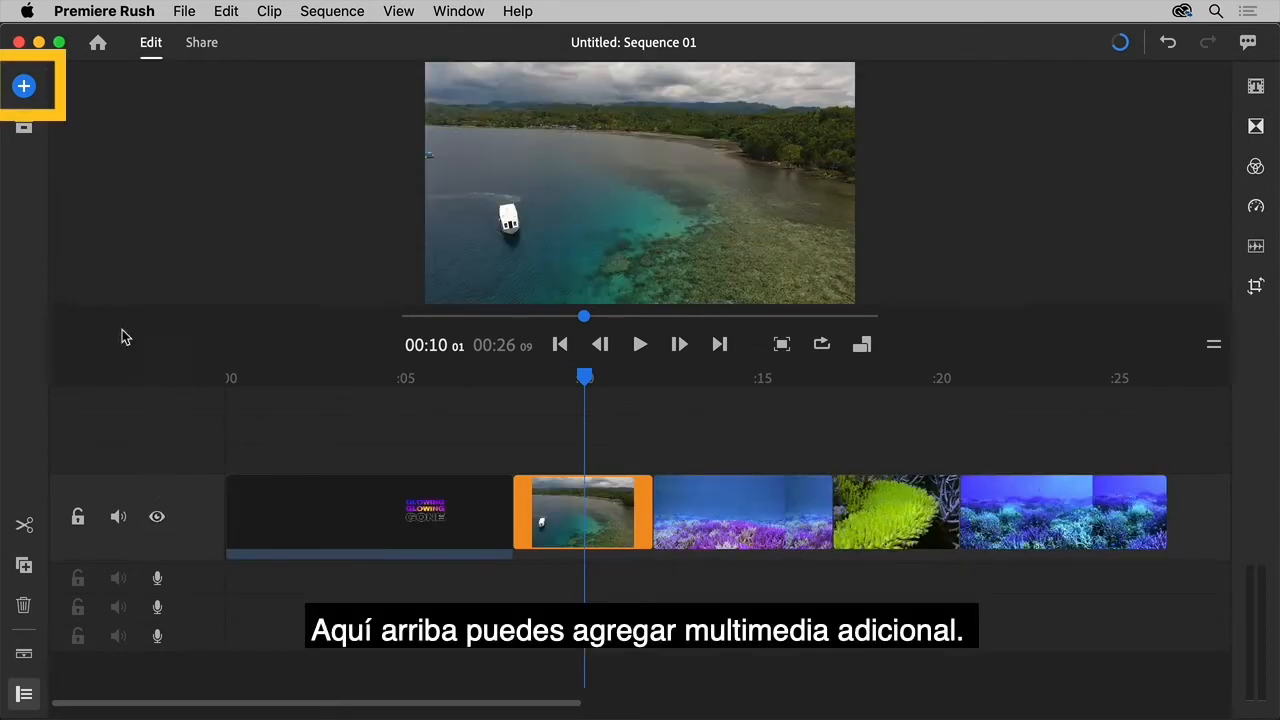
Step: Add the Aura MP3 from the Desktop to the project and move it to the start of the timeline
left_click(25, 88)
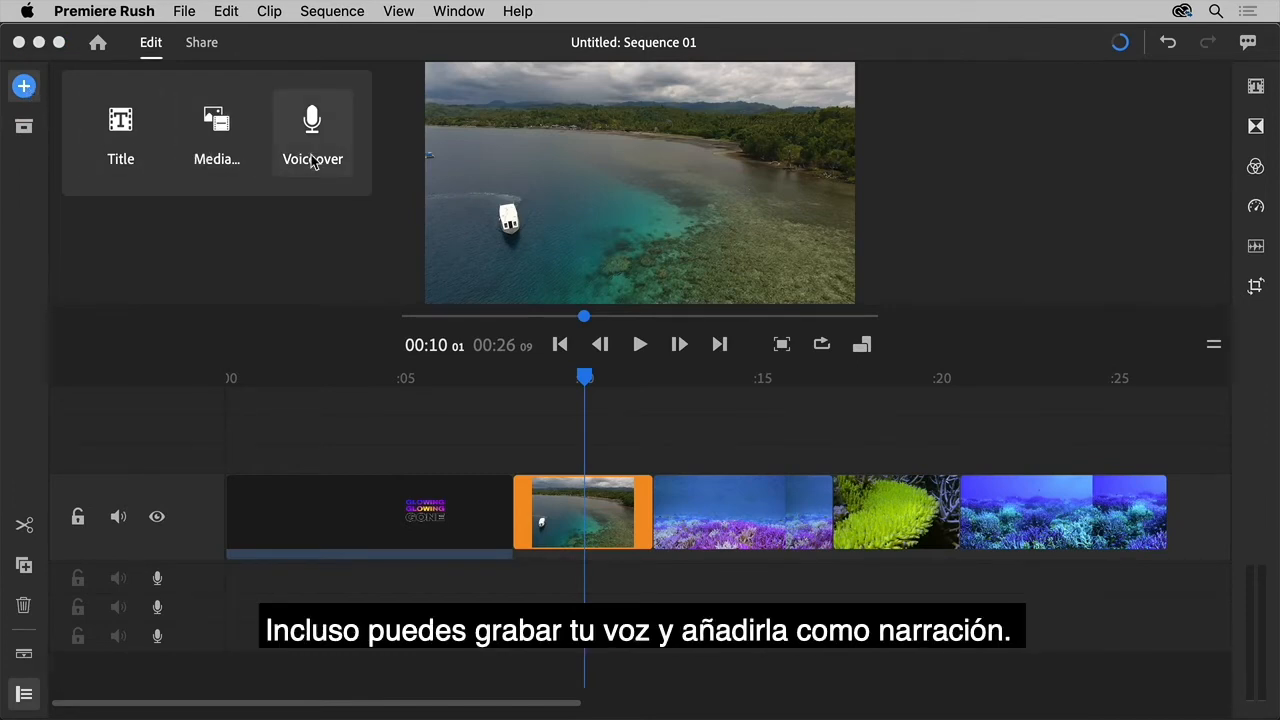
left_click(214, 132)
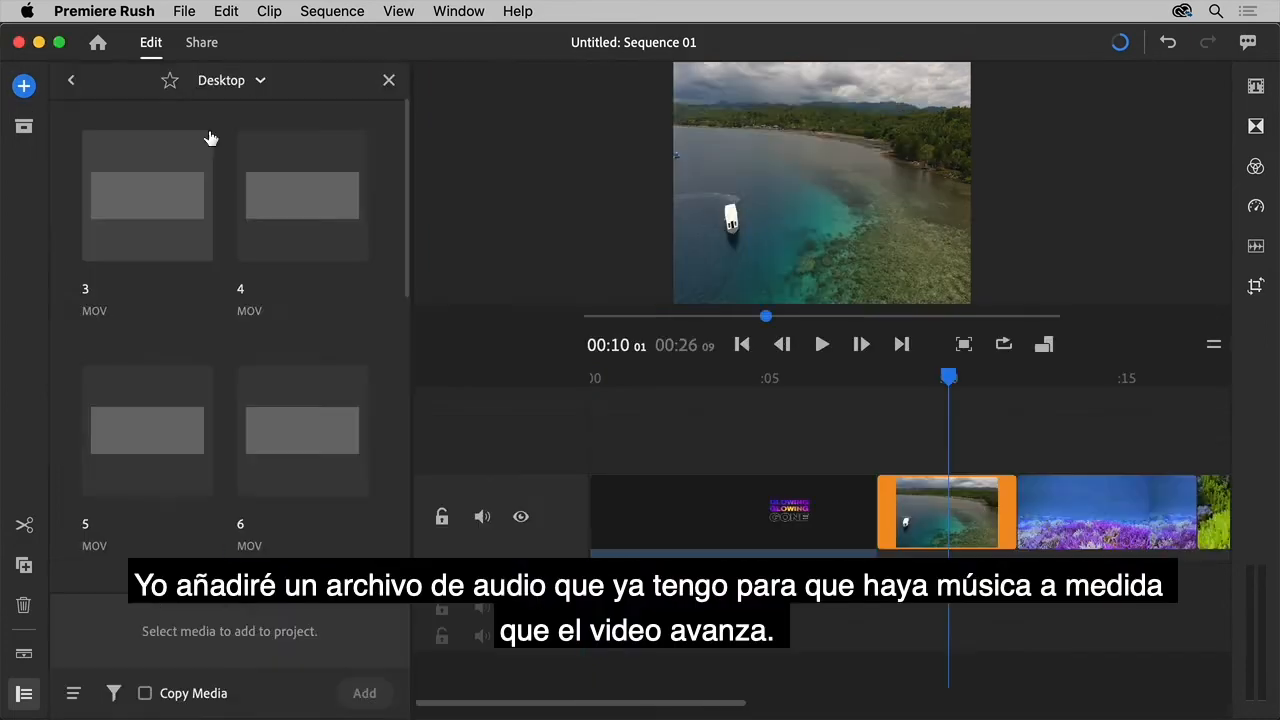
scroll(220, 180, "down", 10)
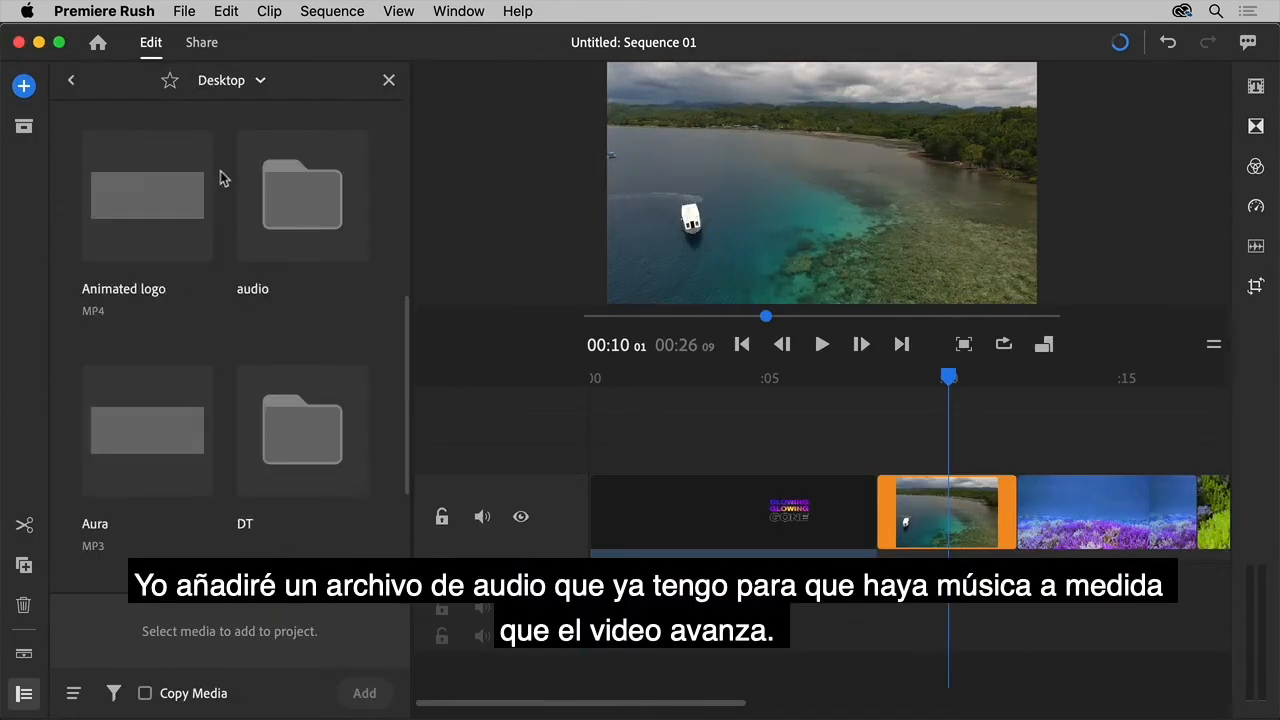
left_click(155, 205)
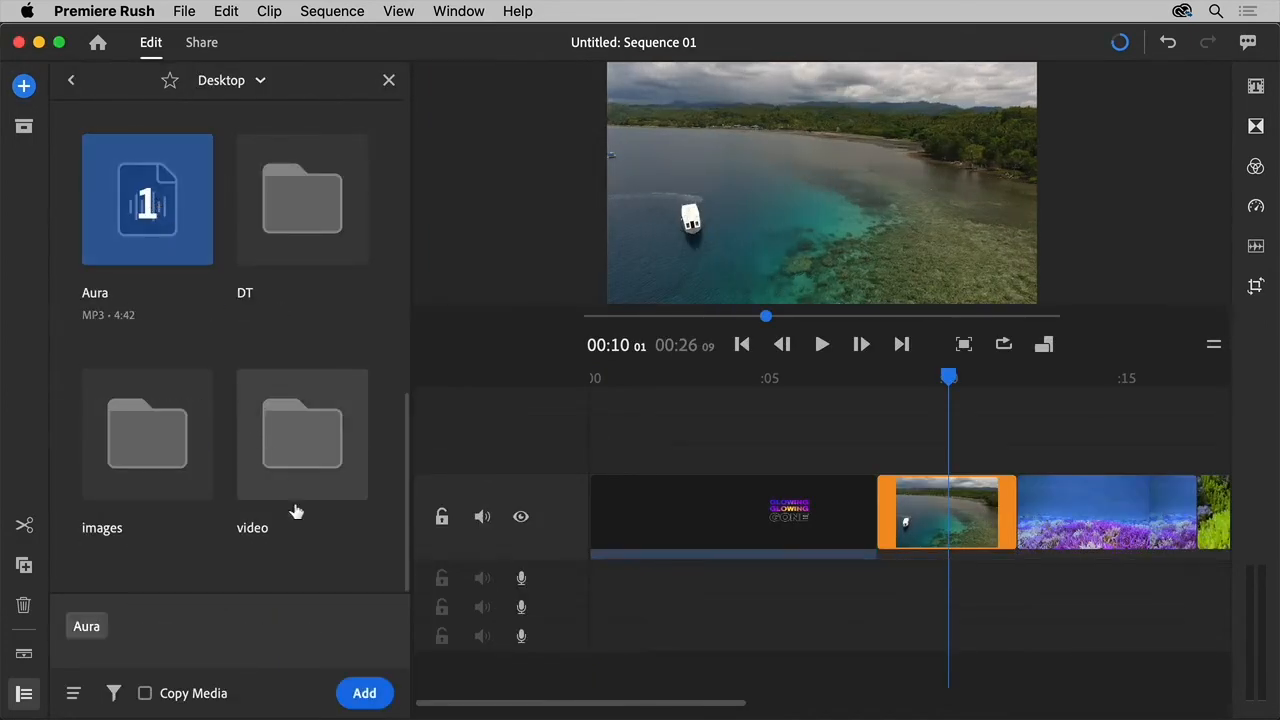
left_click(365, 693)
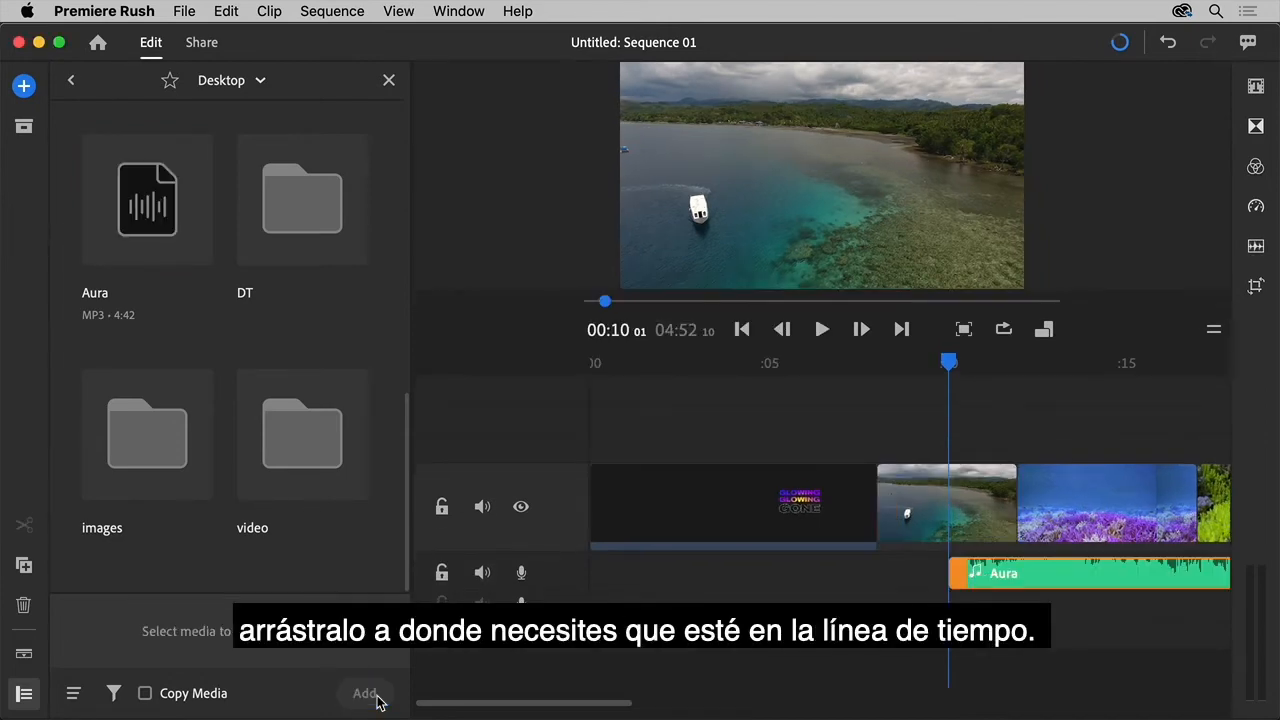
left_click_drag(985, 585, 627, 582)
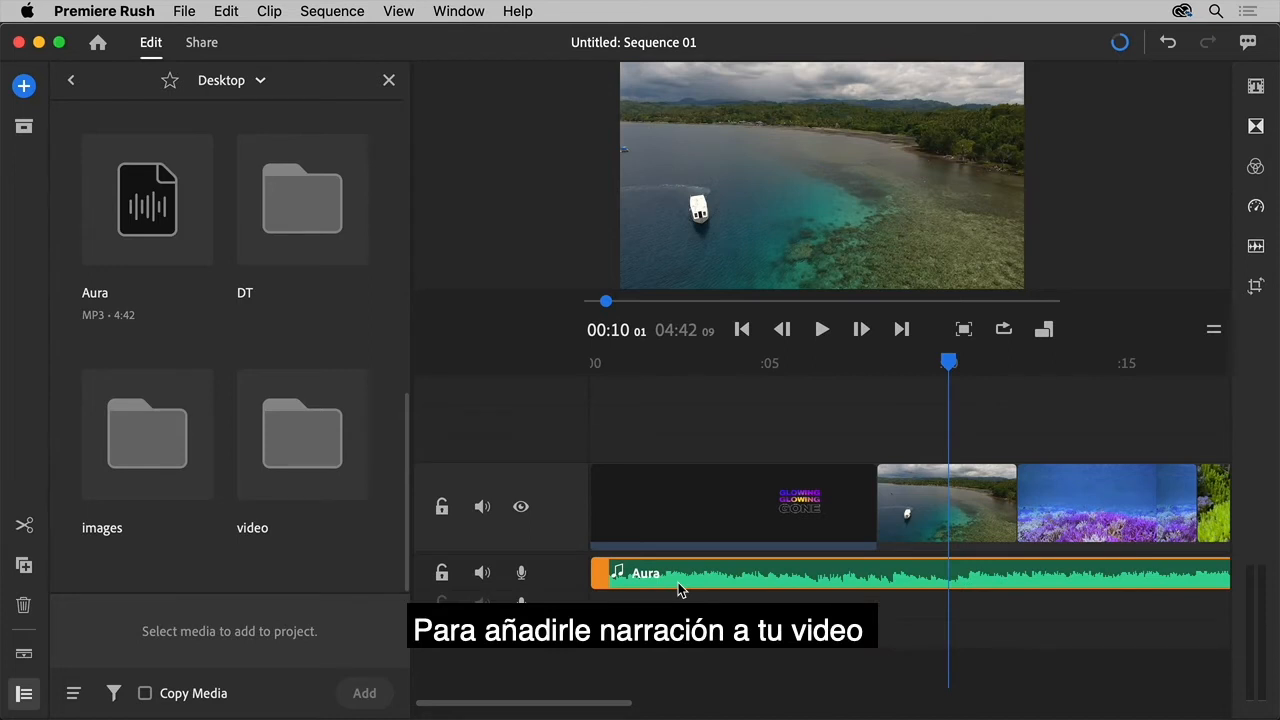
Step: Record a voiceover narration from the 10-second mark and move the recorded clip to start at about 5 seconds
left_click(30, 87)
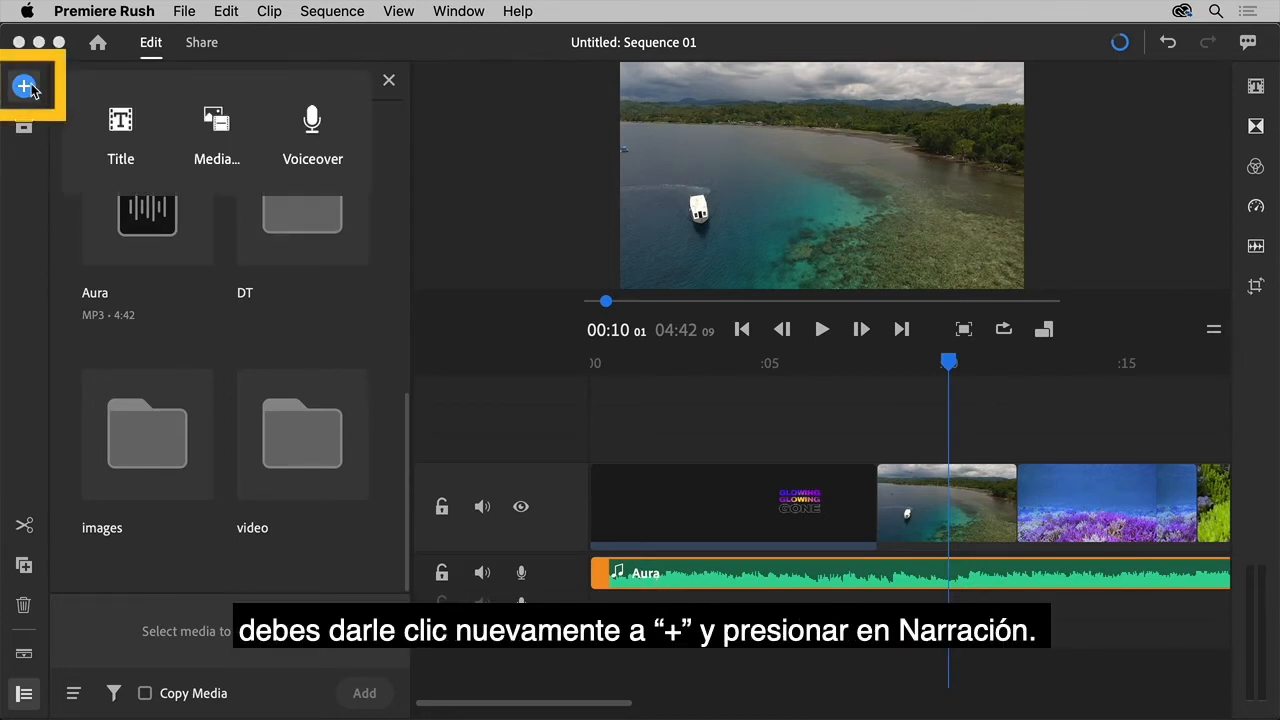
left_click(313, 125)
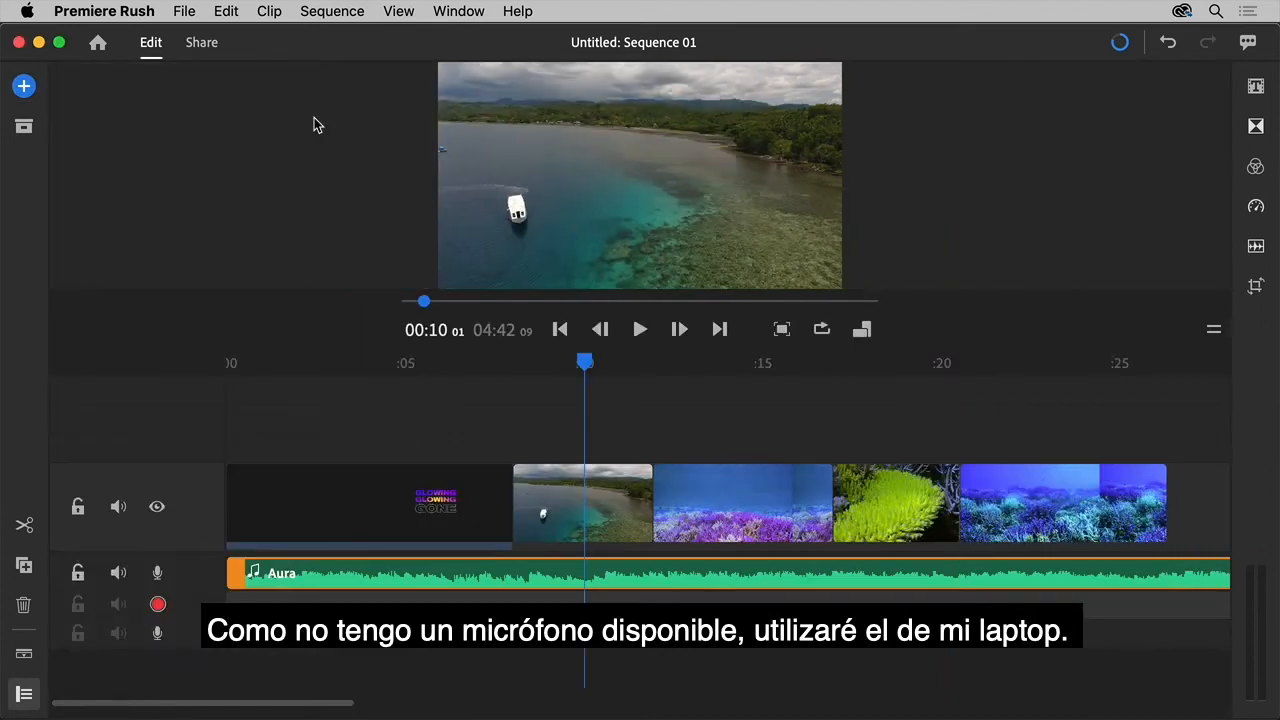
left_click(158, 605)
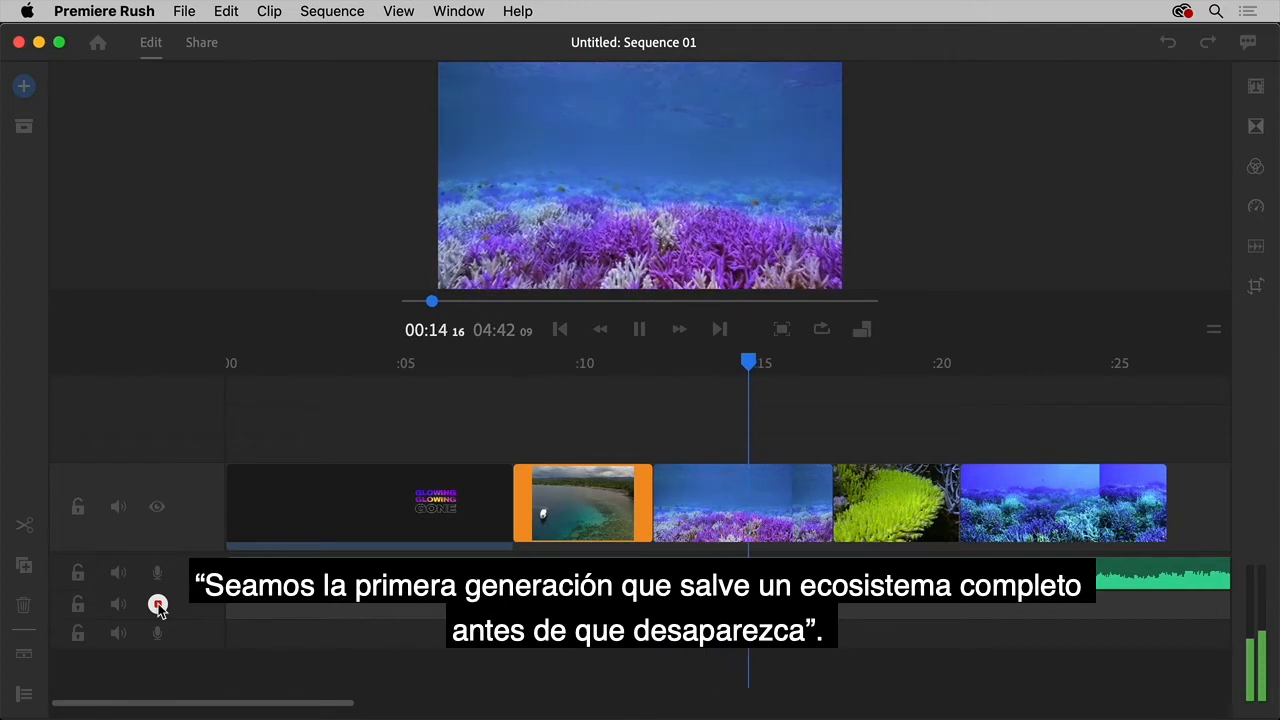
left_click(158, 605)
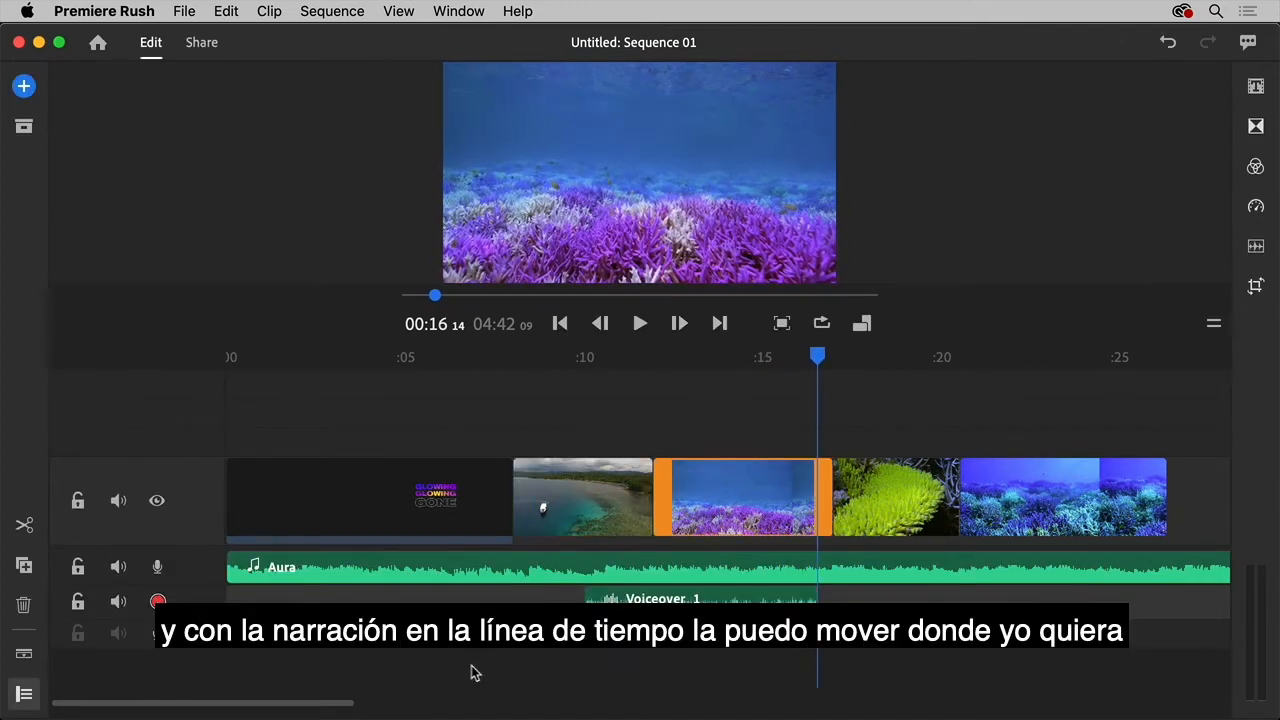
left_click_drag(700, 600, 516, 600)
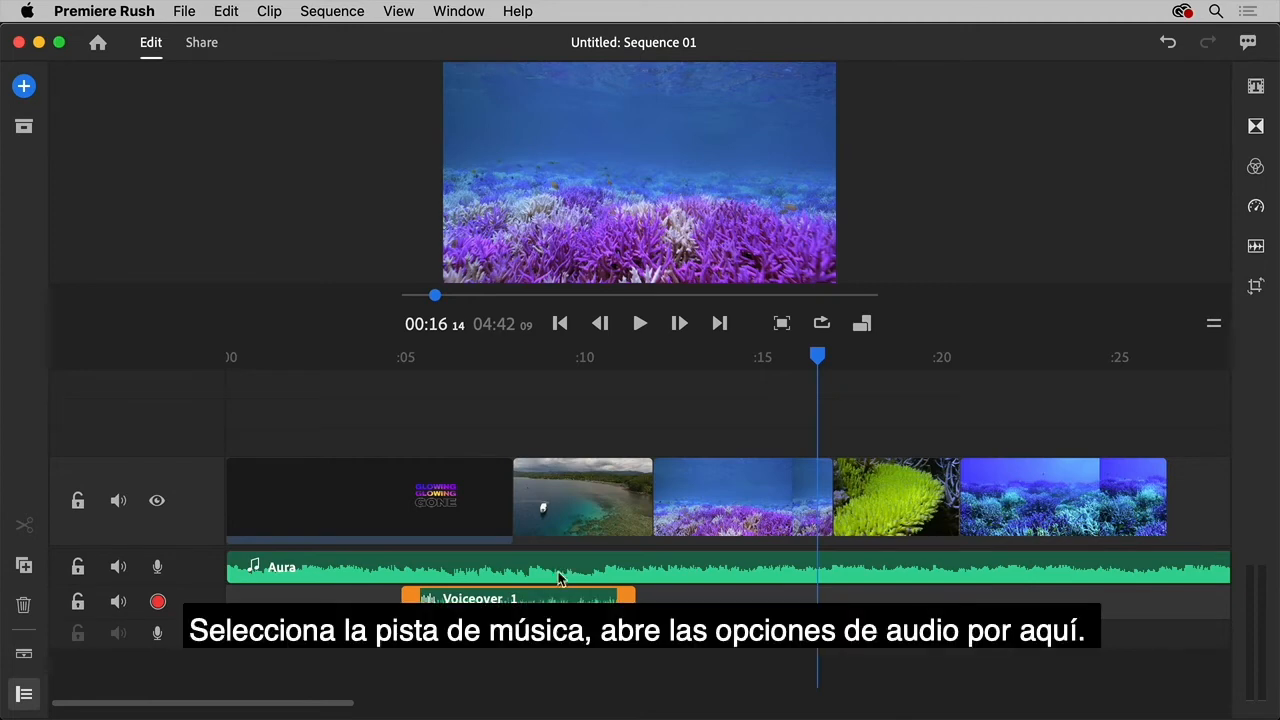
Step: Turn on Auto duck for the Aura music clip and set Reduce by to 59
left_click(591, 574)
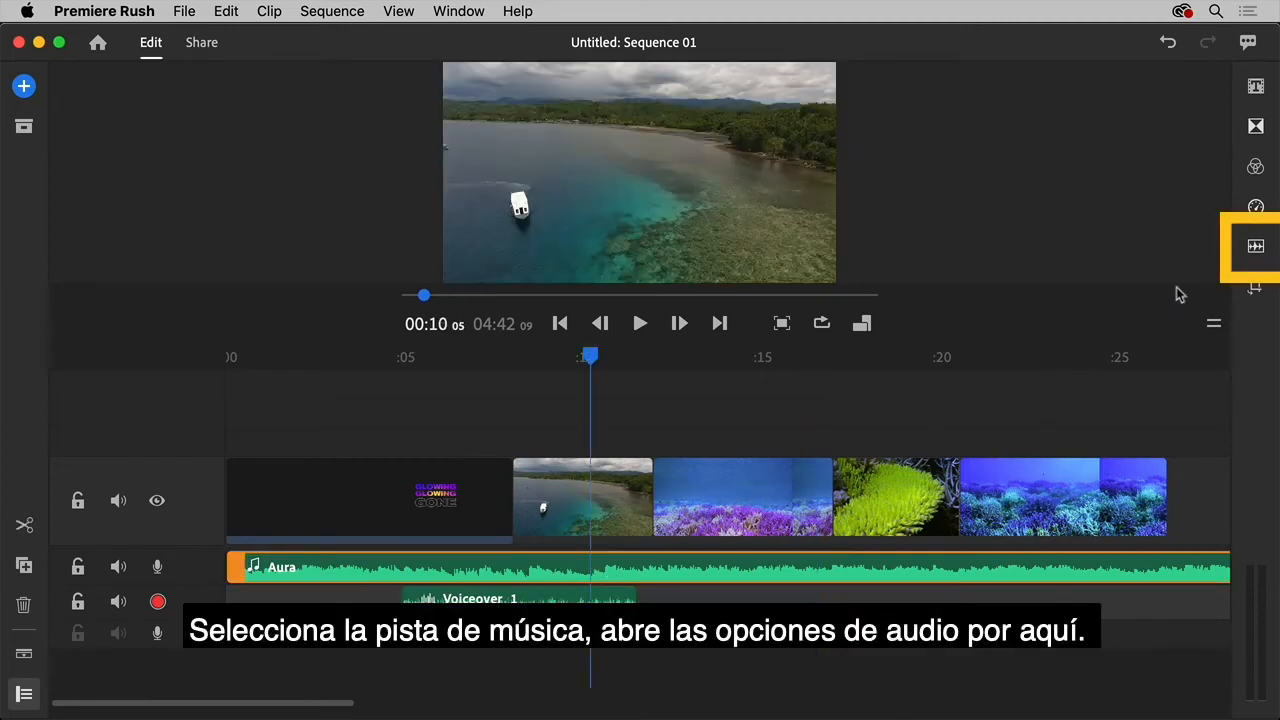
left_click(1252, 248)
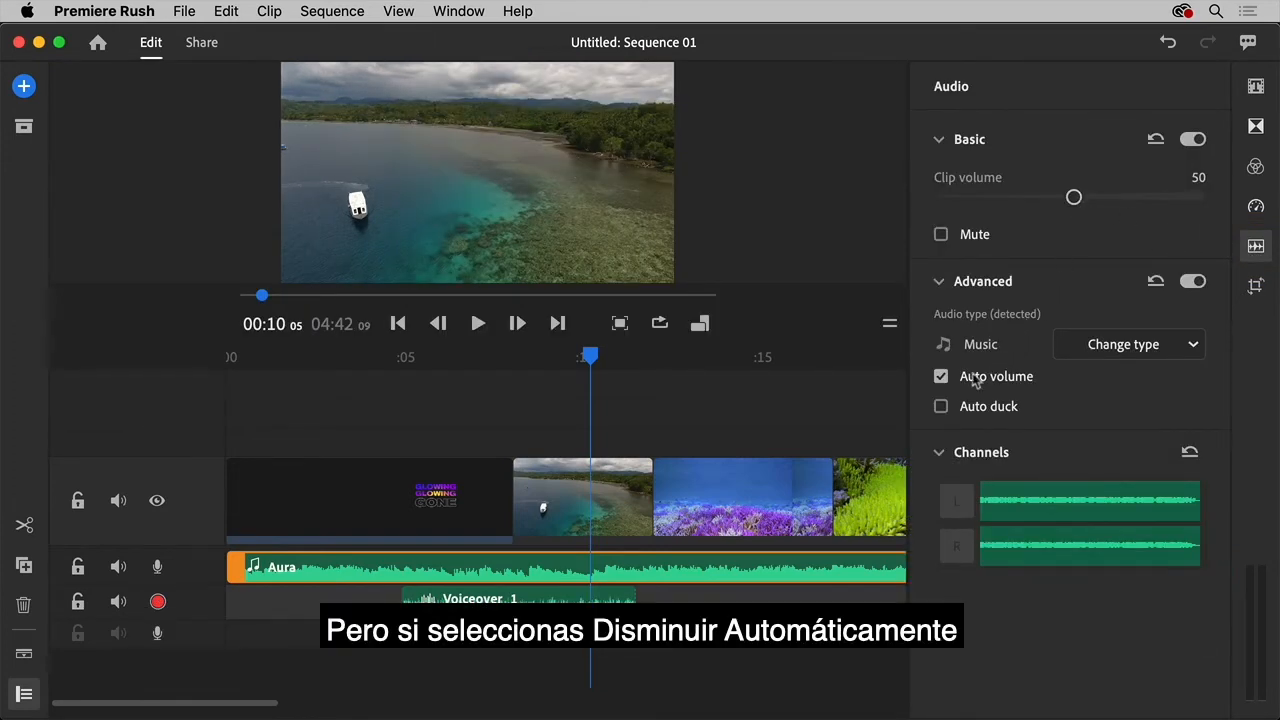
left_click(941, 406)
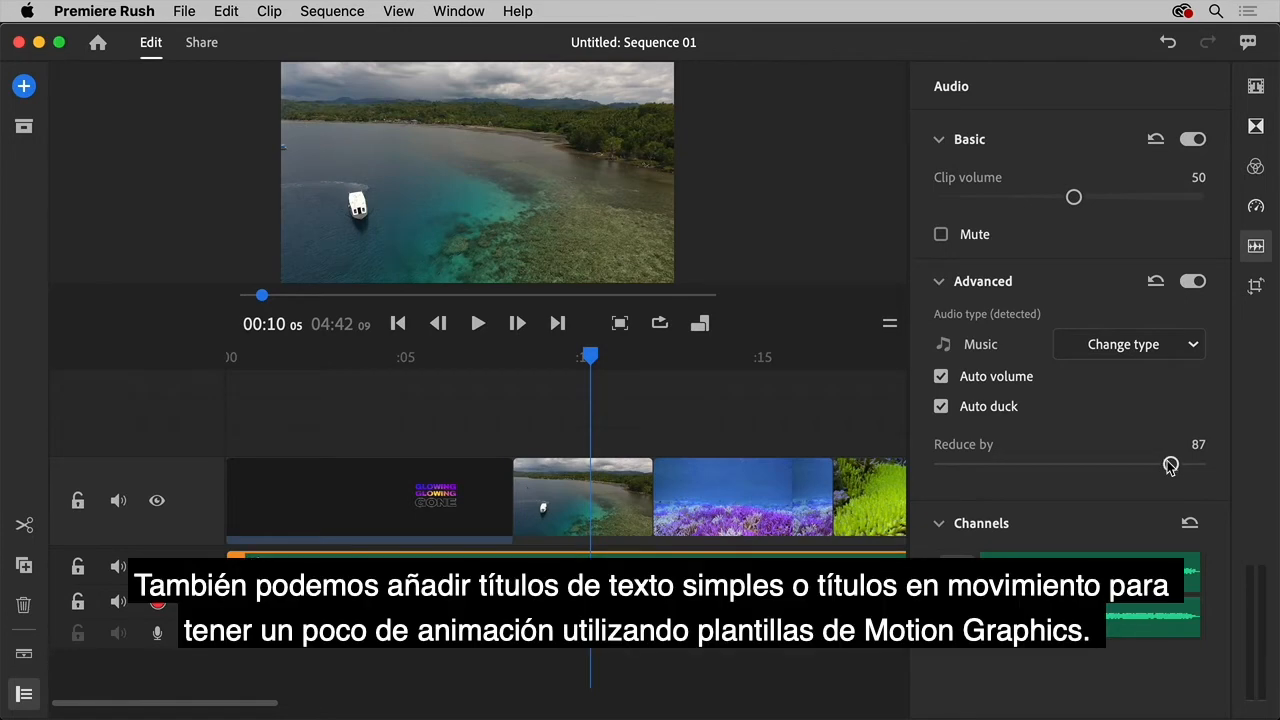
left_click_drag(1168, 466, 1093, 479)
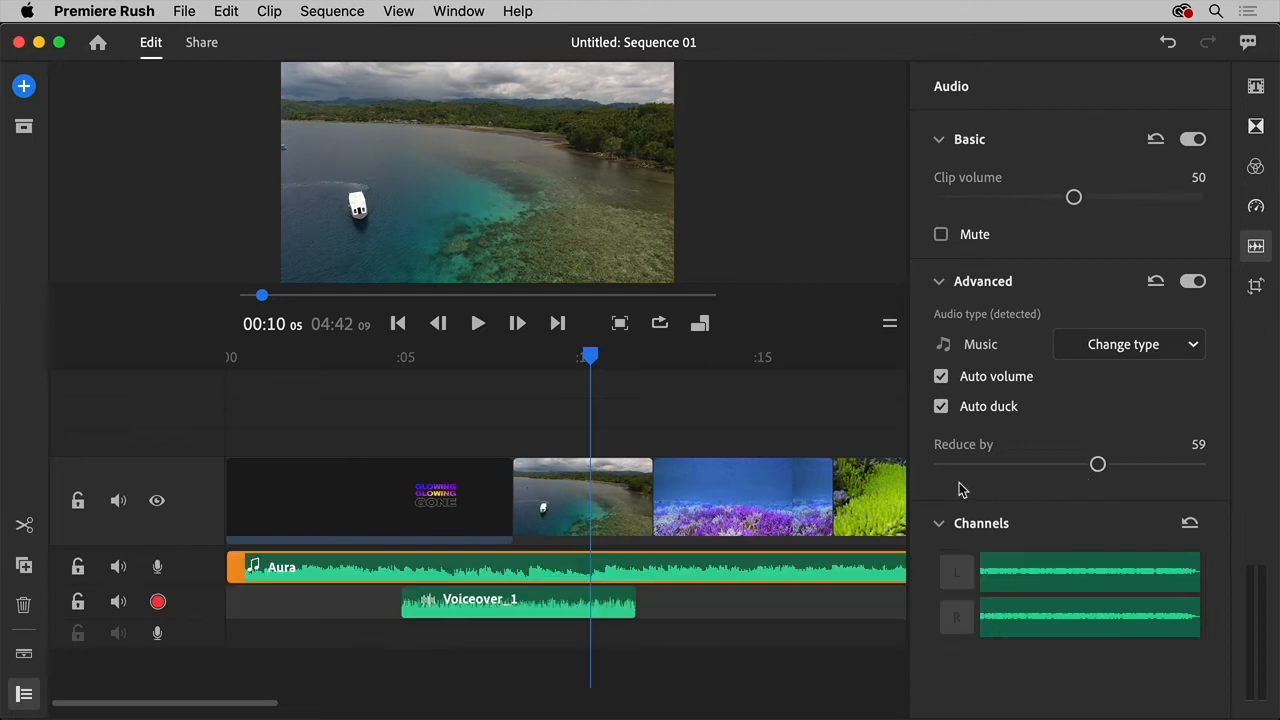
Step: Insert the Line and Push Left title over the purple coral clip at about 12 seconds
left_click_drag(595, 363, 677, 371)
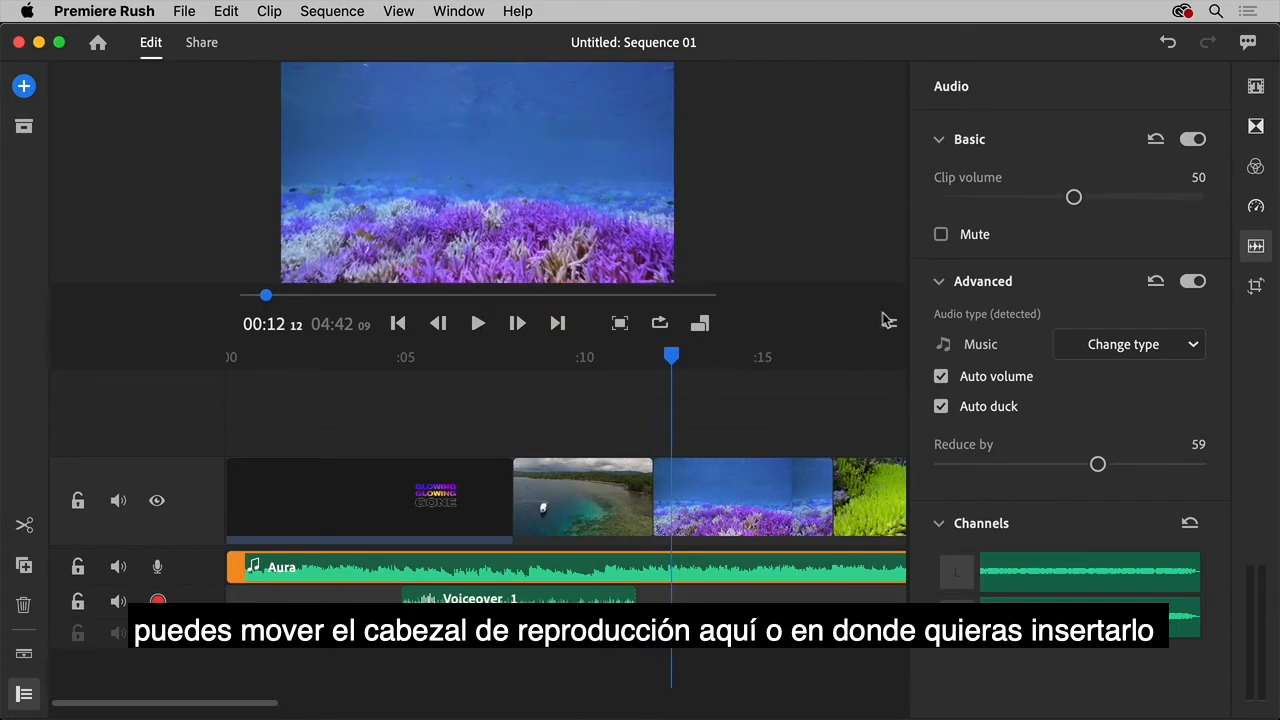
left_click(1259, 89)
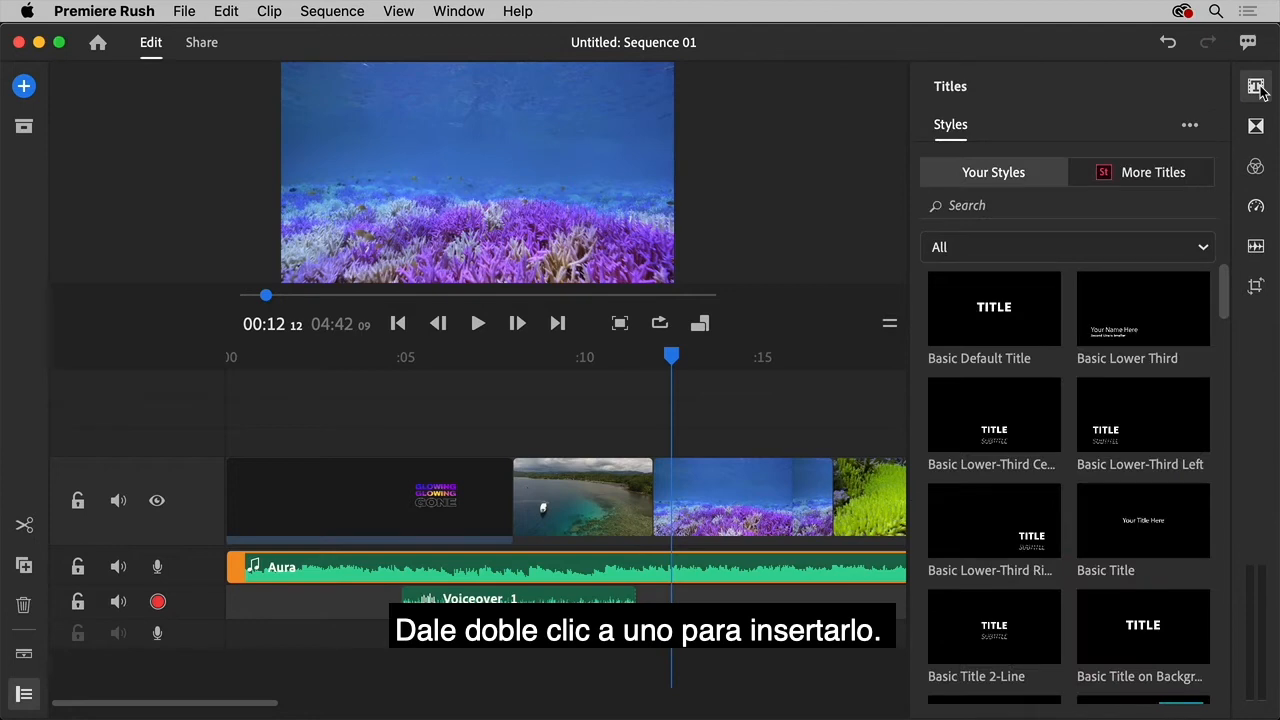
scroll(1171, 334, "down", 15)
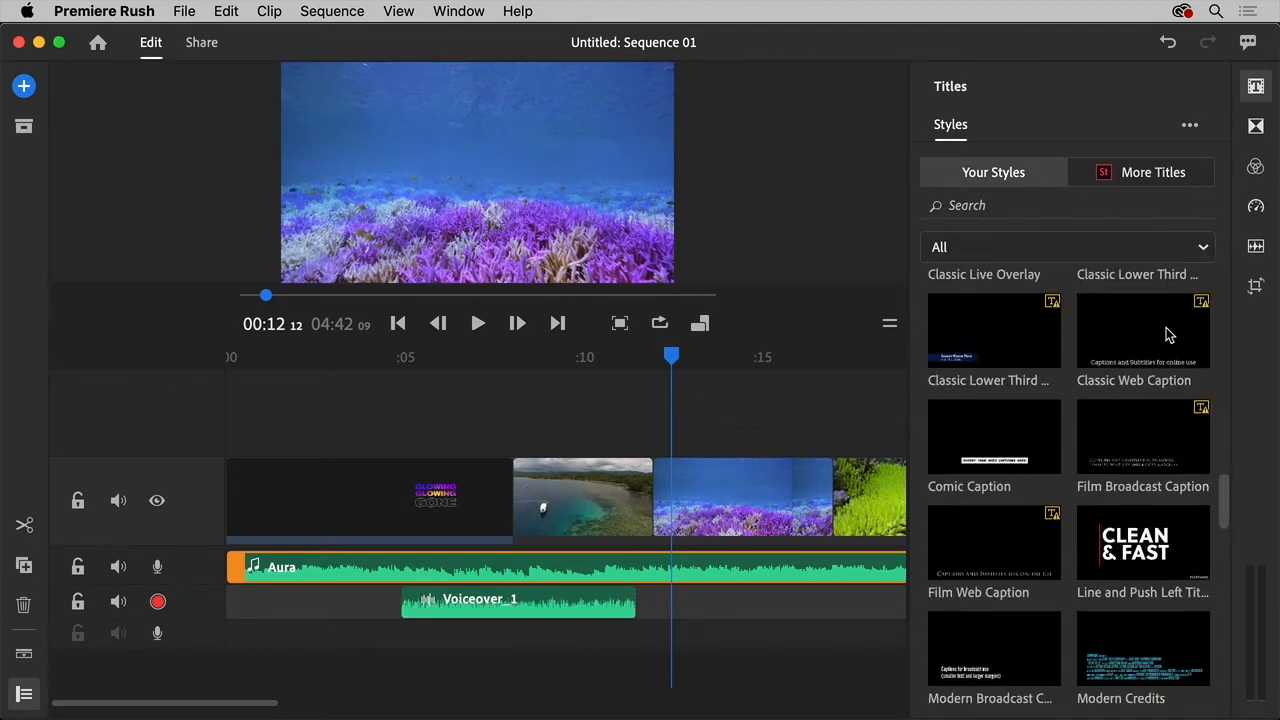
left_click(1147, 553)
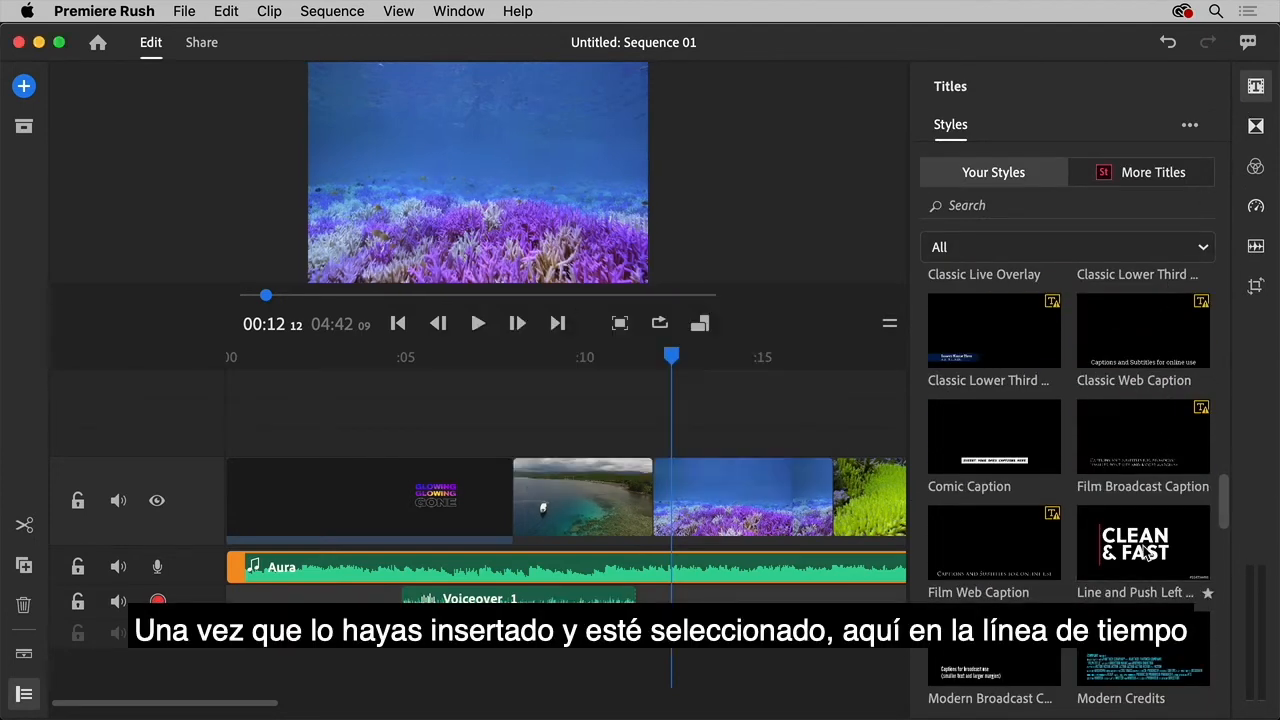
Step: Change the inserted title's text to "Save the coral reef"
left_click(711, 329)
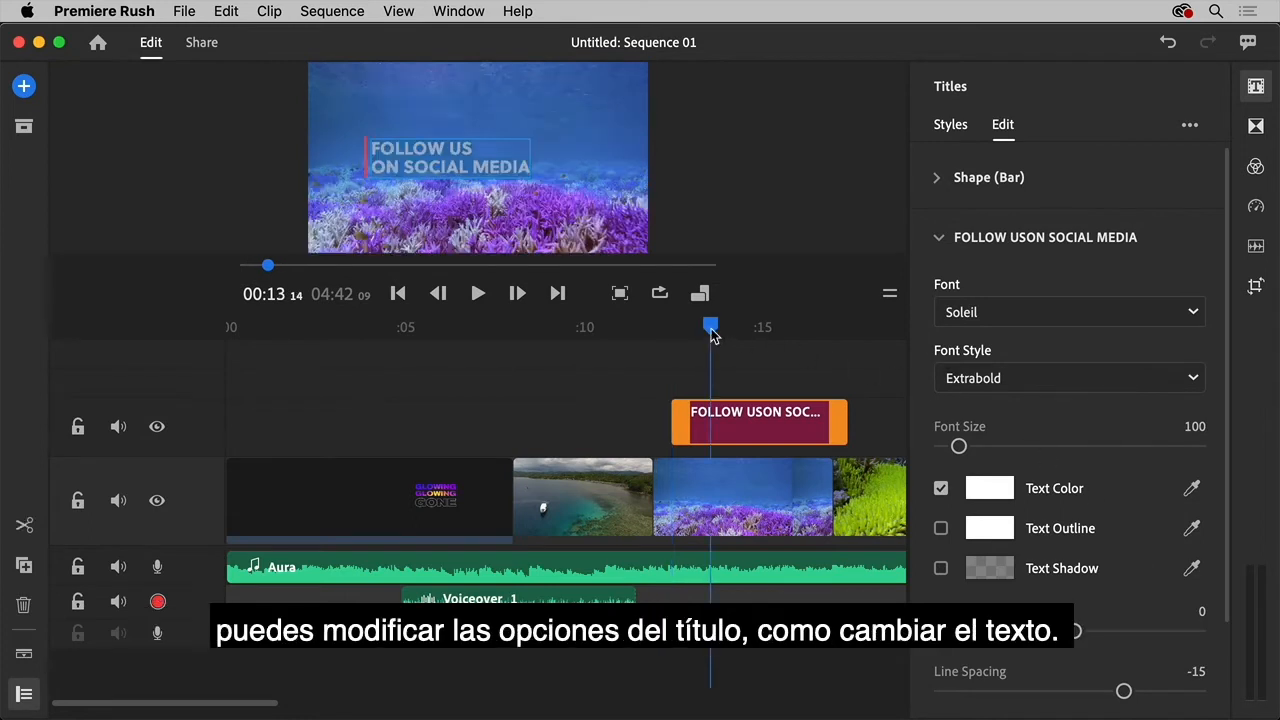
left_click(761, 416)
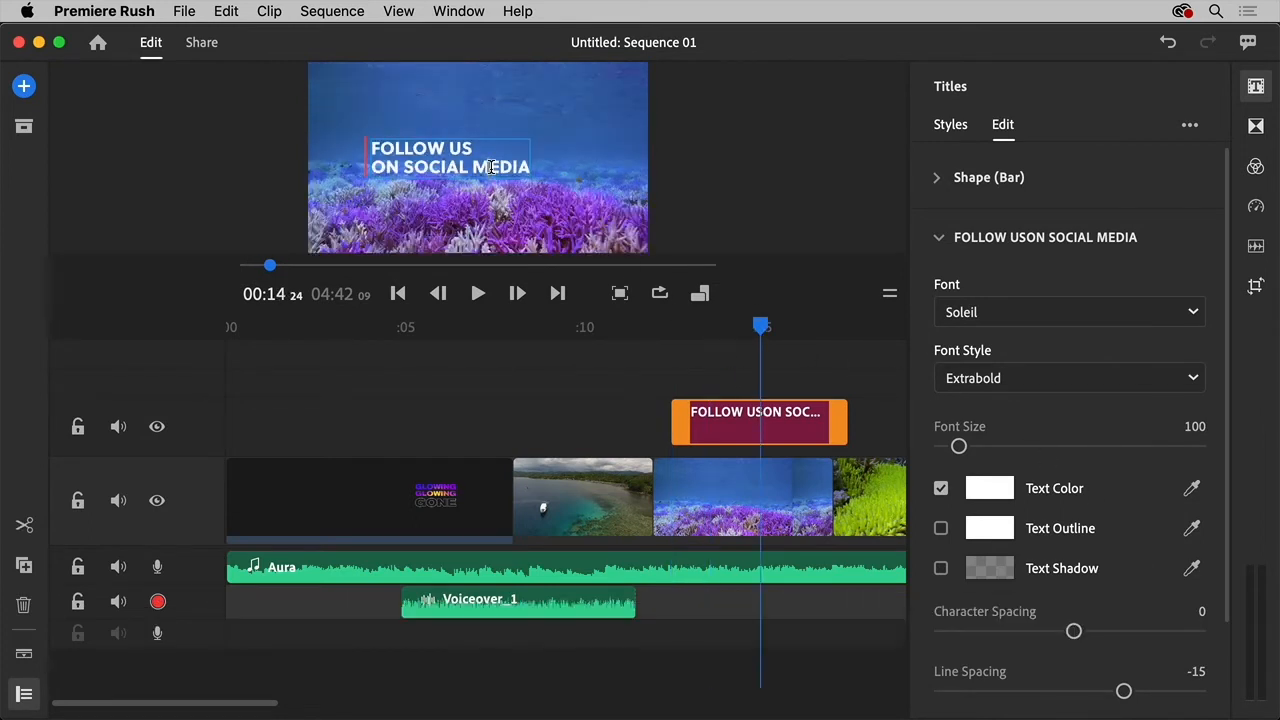
type("Save the coral reef")
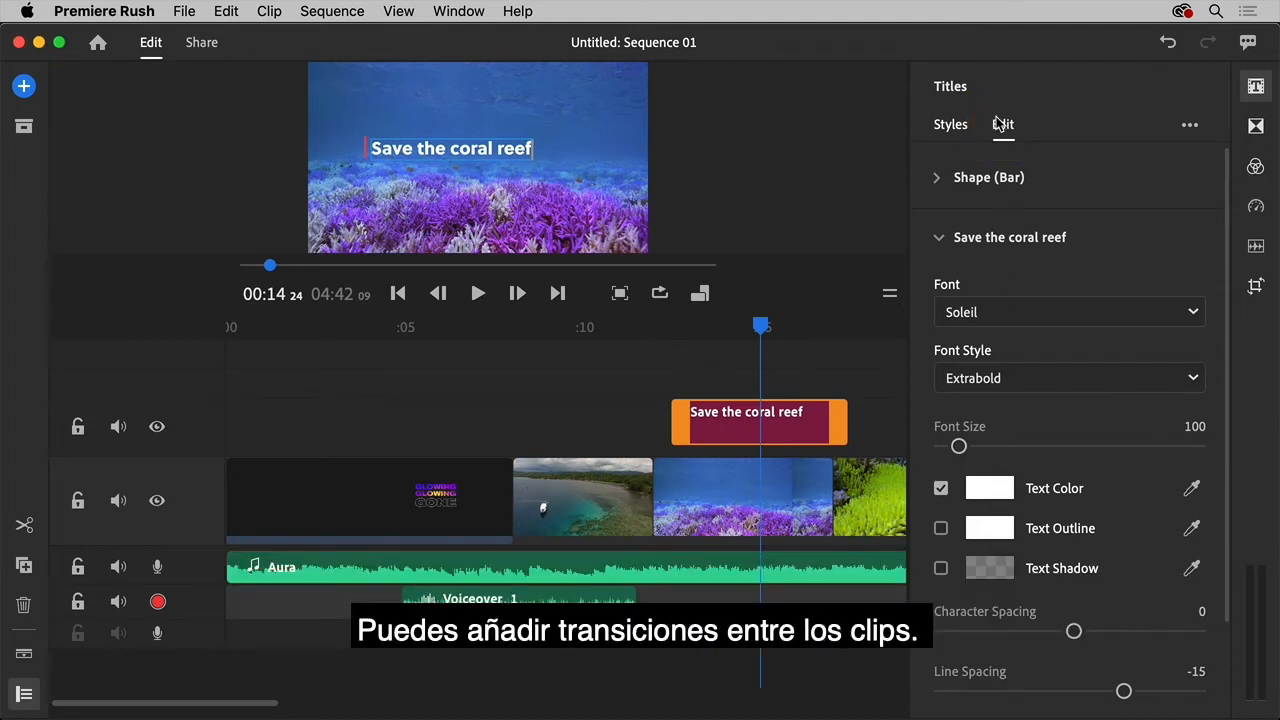
left_click(1256, 90)
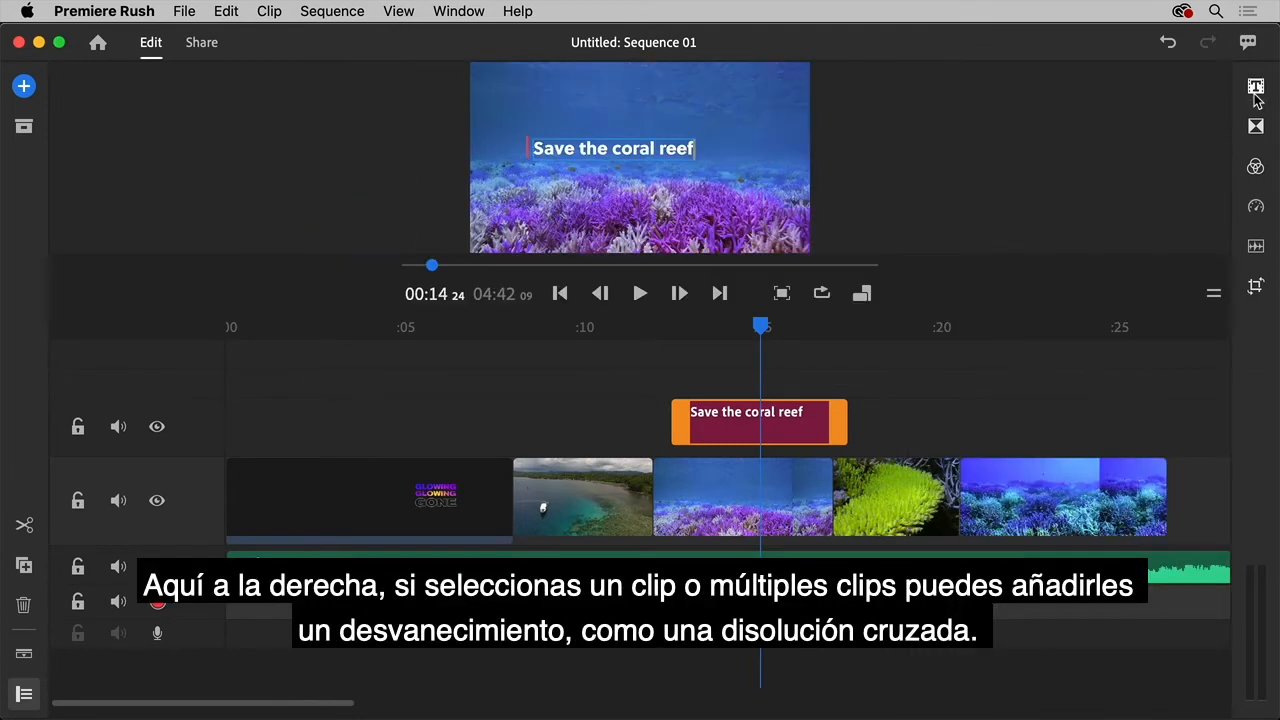
Step: Apply a Cross Dissolve transition to the aerial boat clip and play back the result
left_click(585, 487)
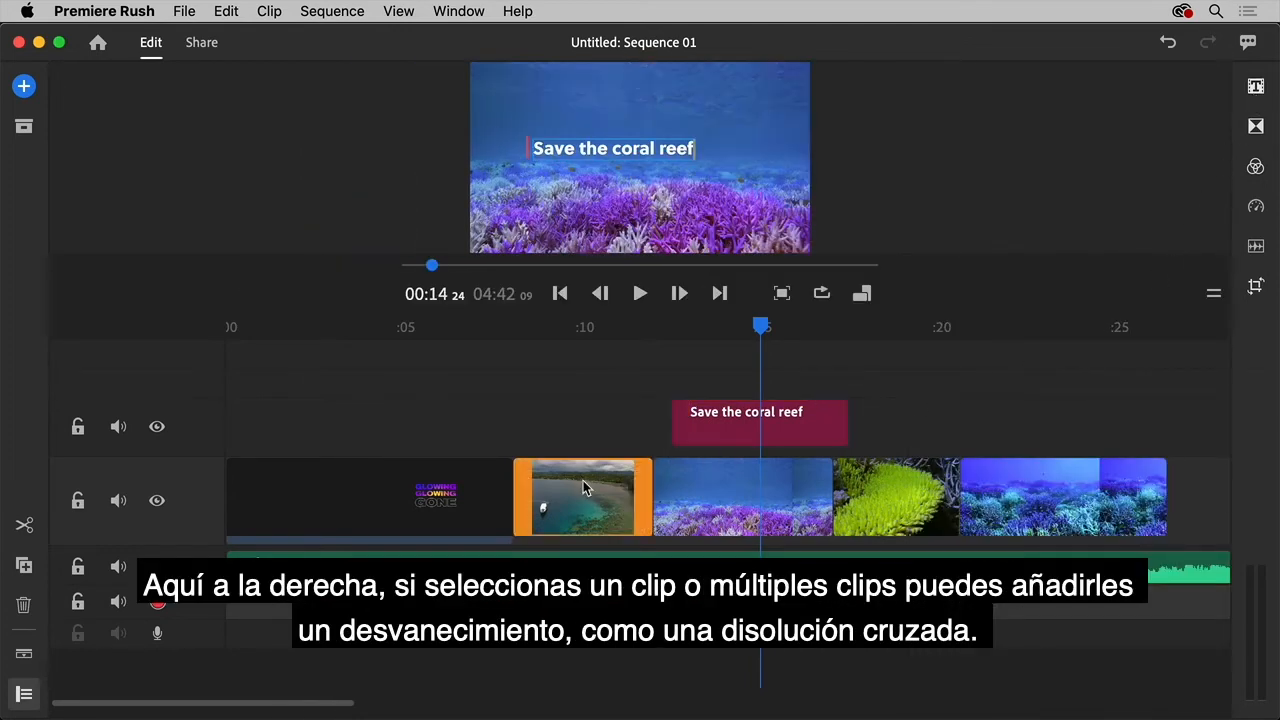
left_click(585, 487)
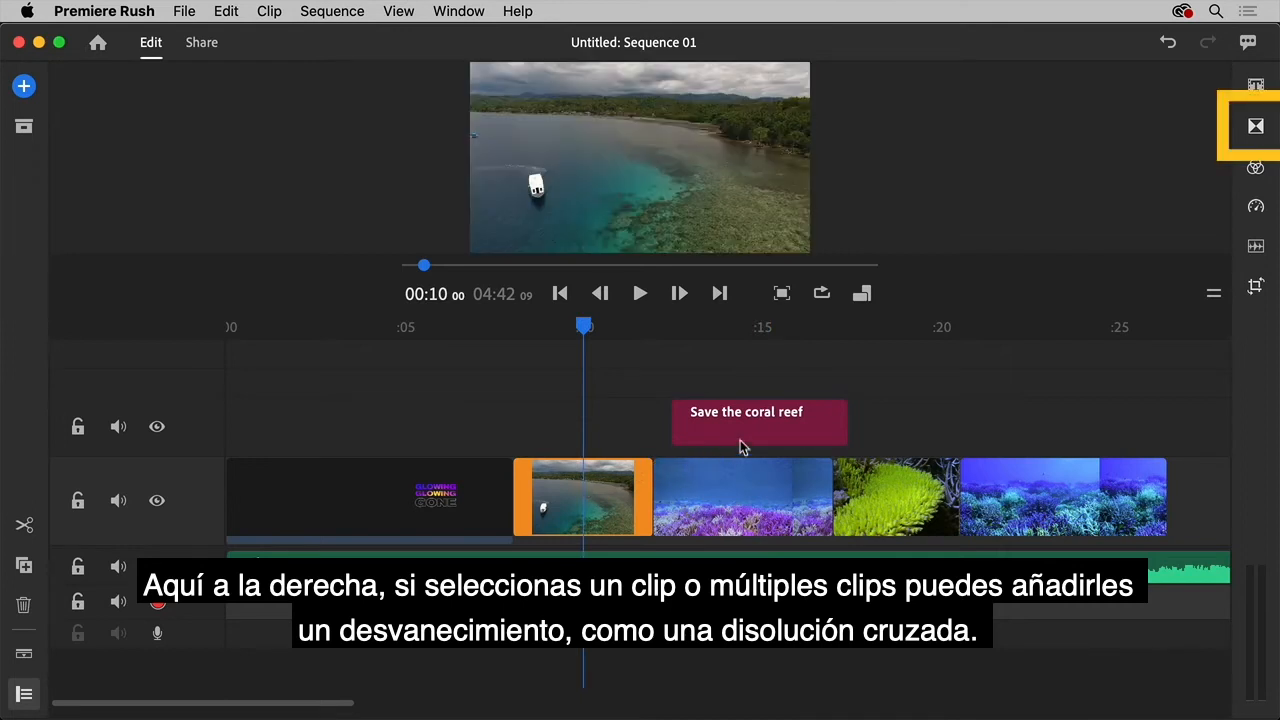
left_click(1252, 128)
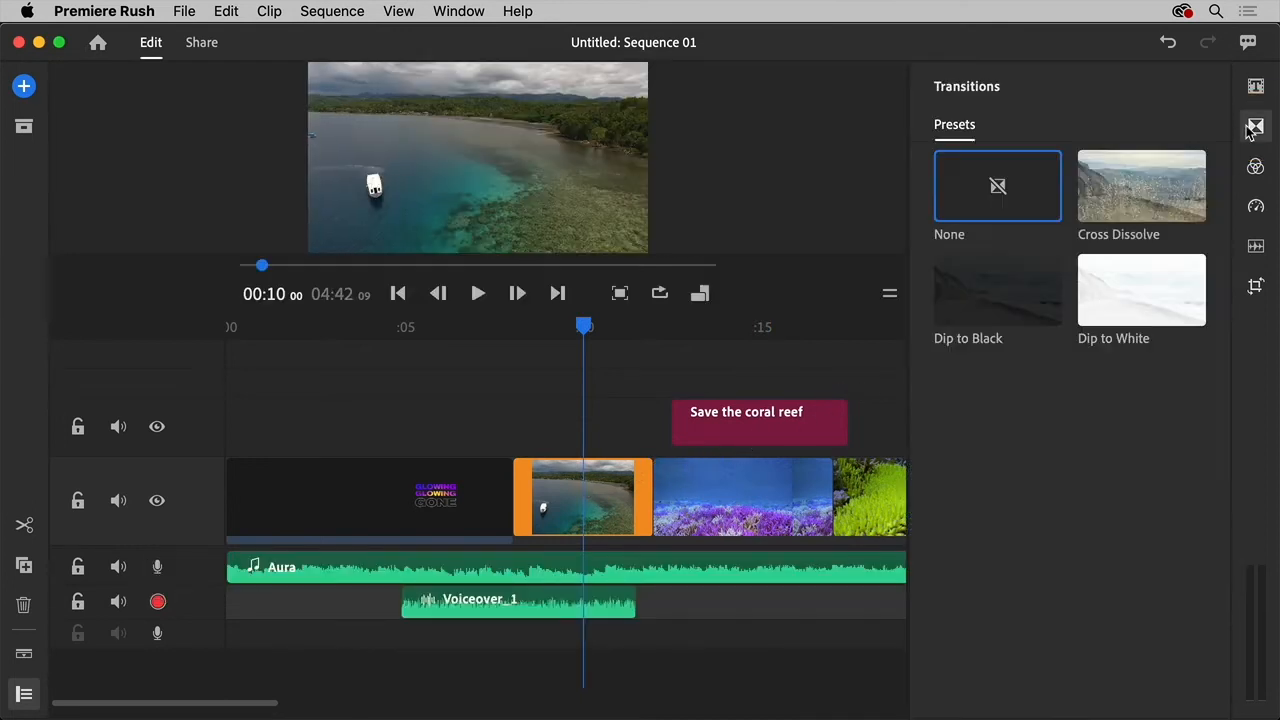
left_click(1175, 193)
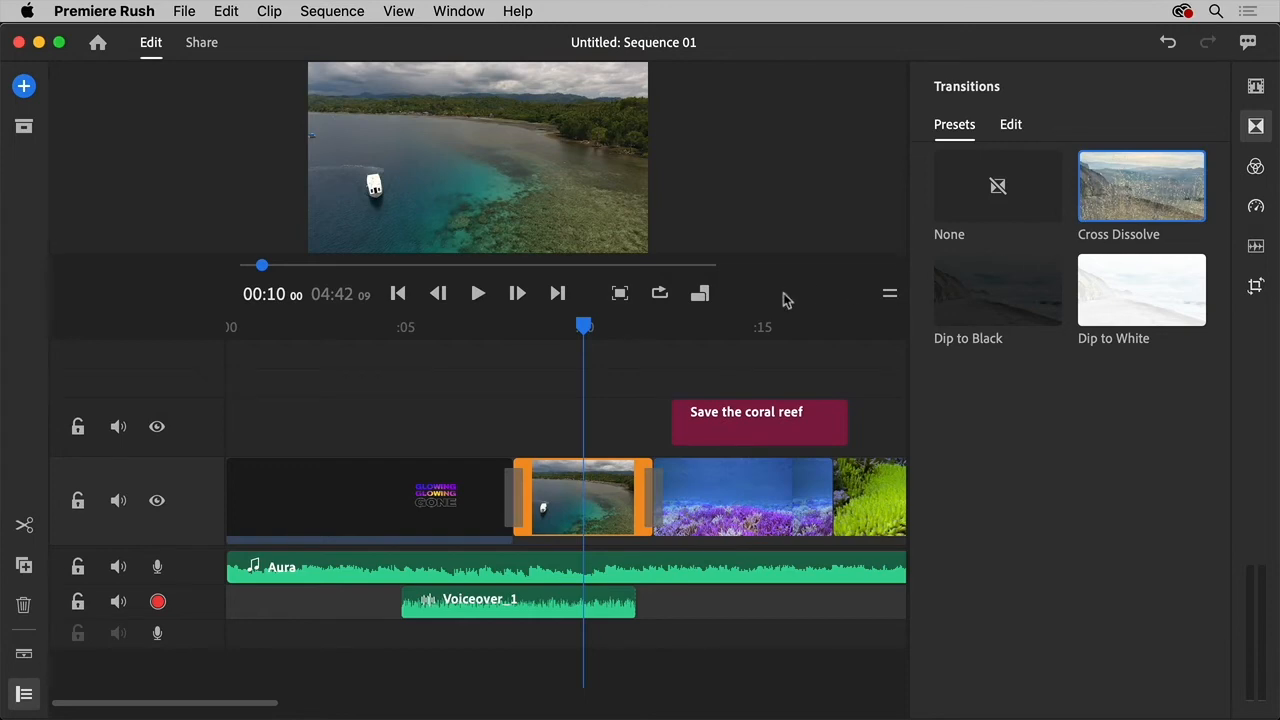
left_click(477, 295)
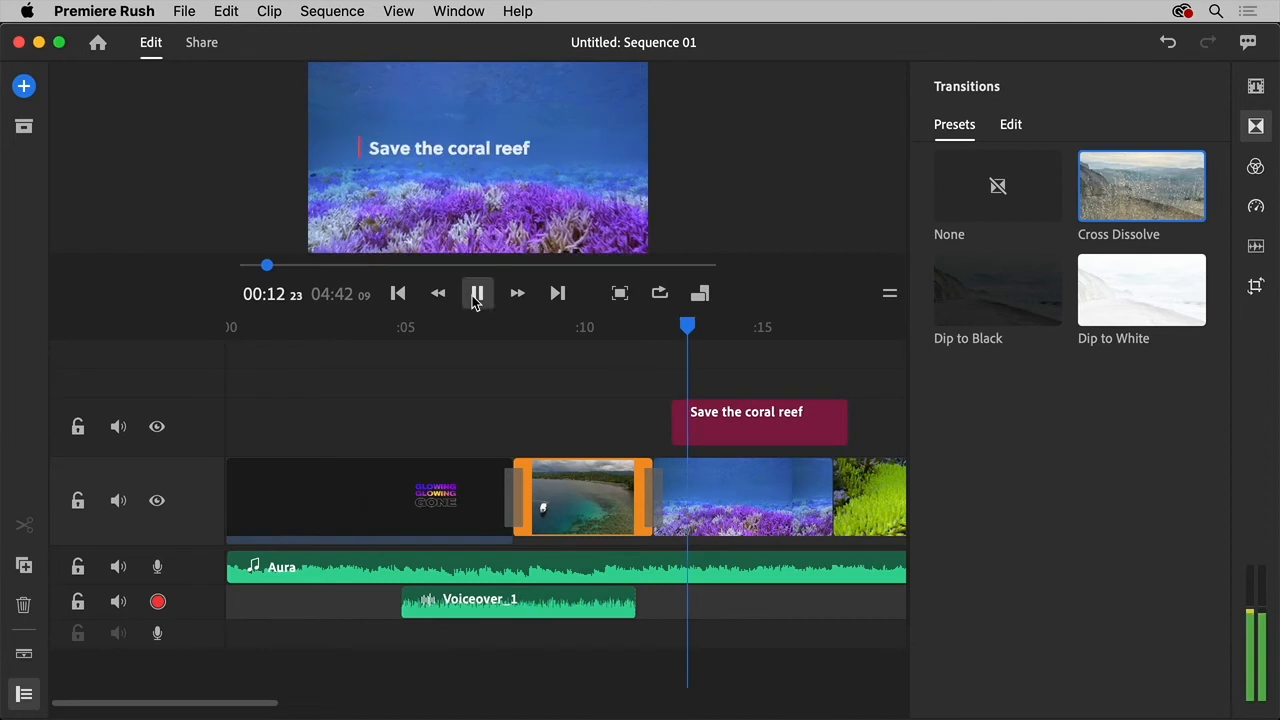
left_click(477, 295)
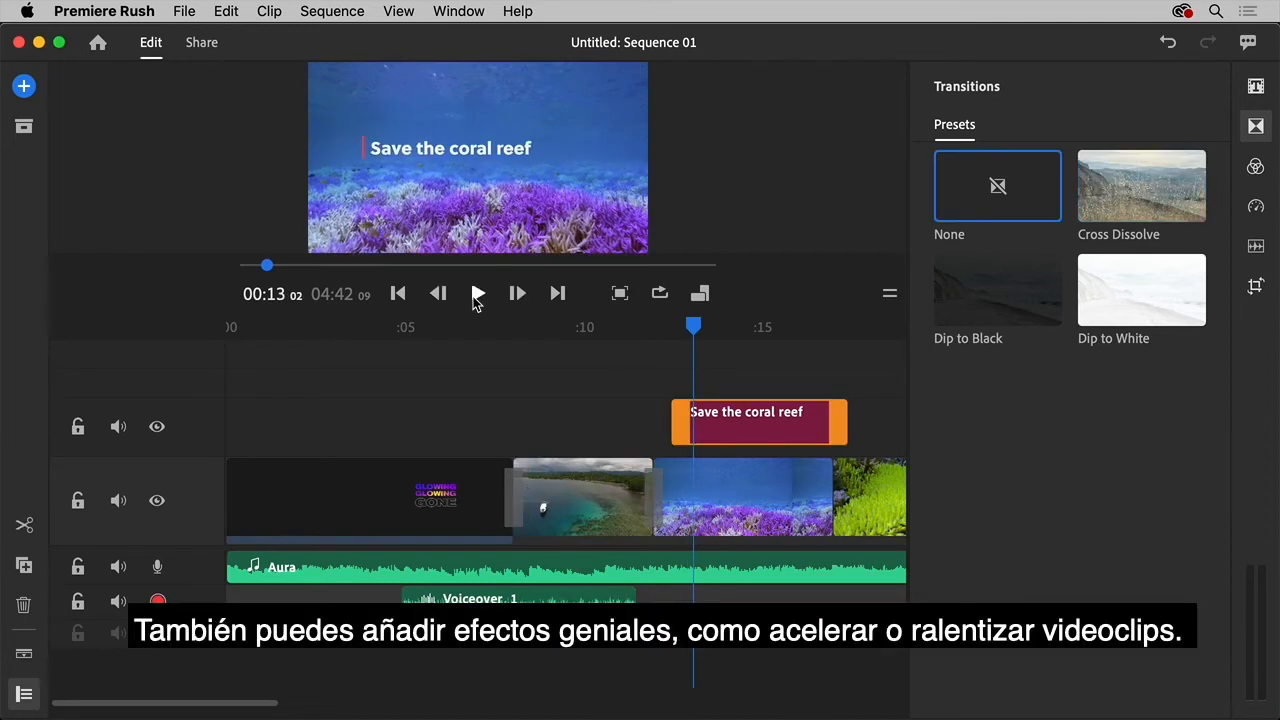
Step: Limit the aerial boat clip's speed range to its middle section and set the range speed to 235%
left_click(543, 334)
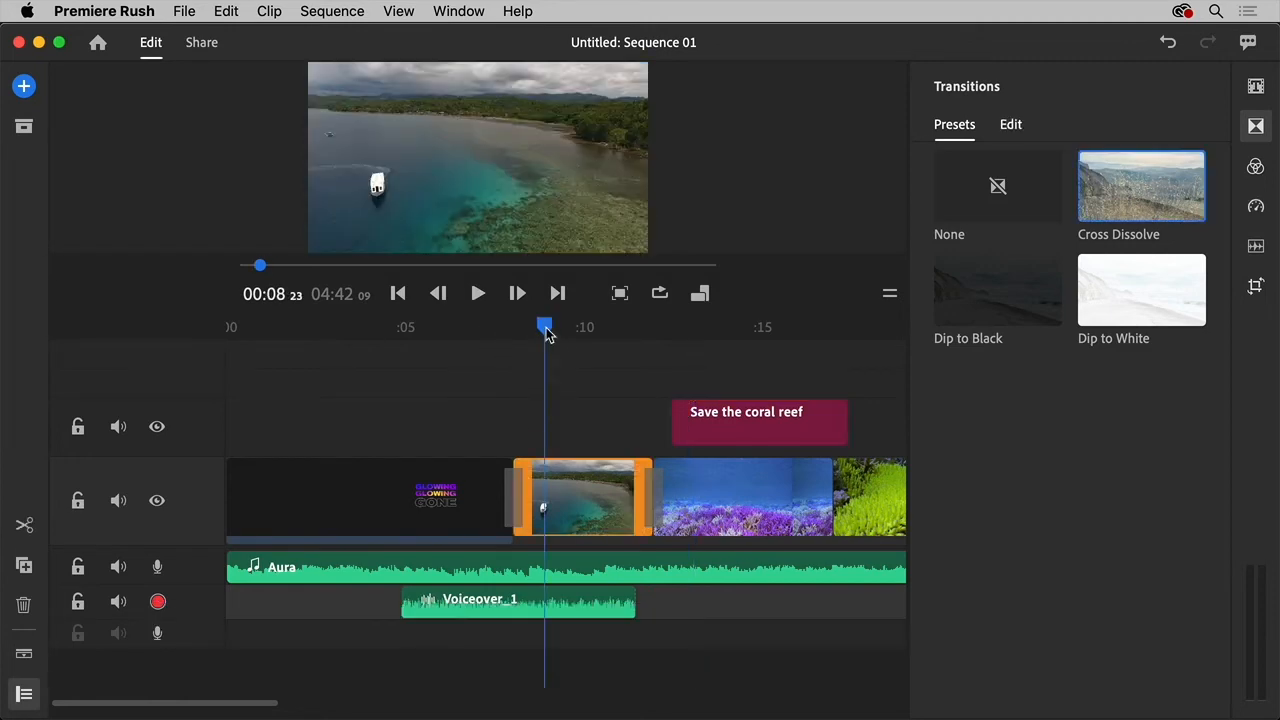
left_click(578, 478)
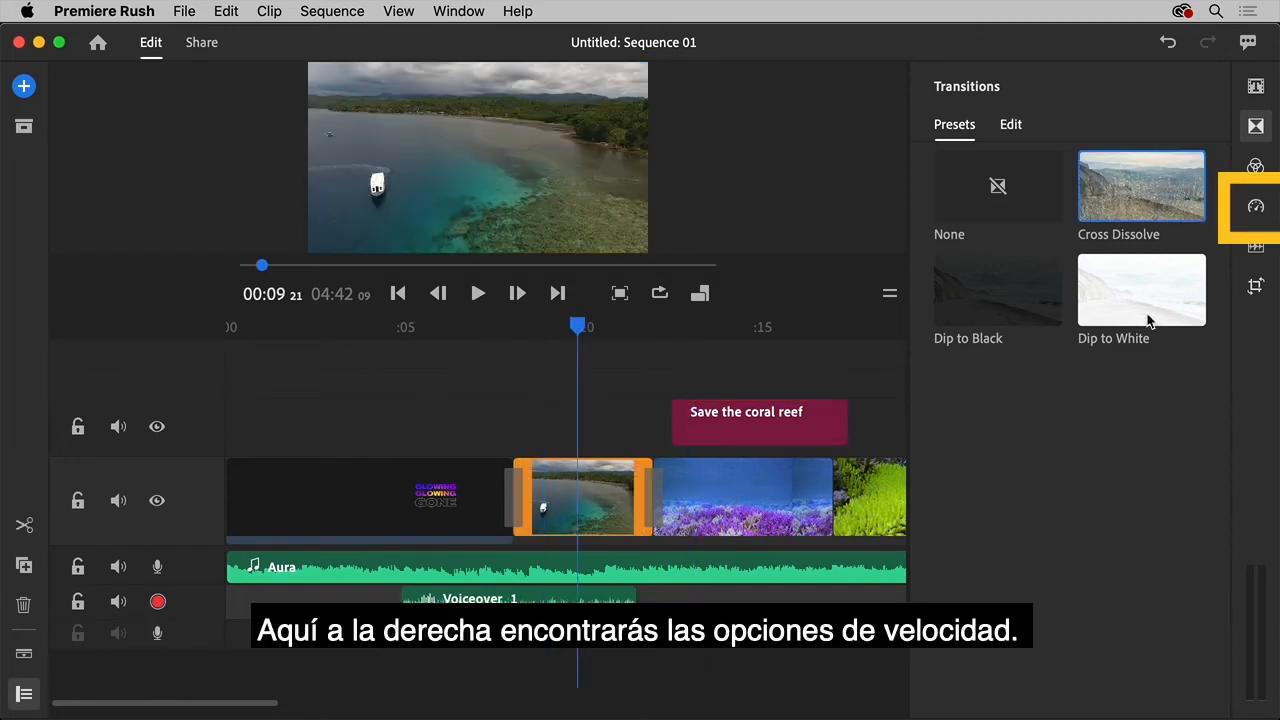
left_click(1258, 212)
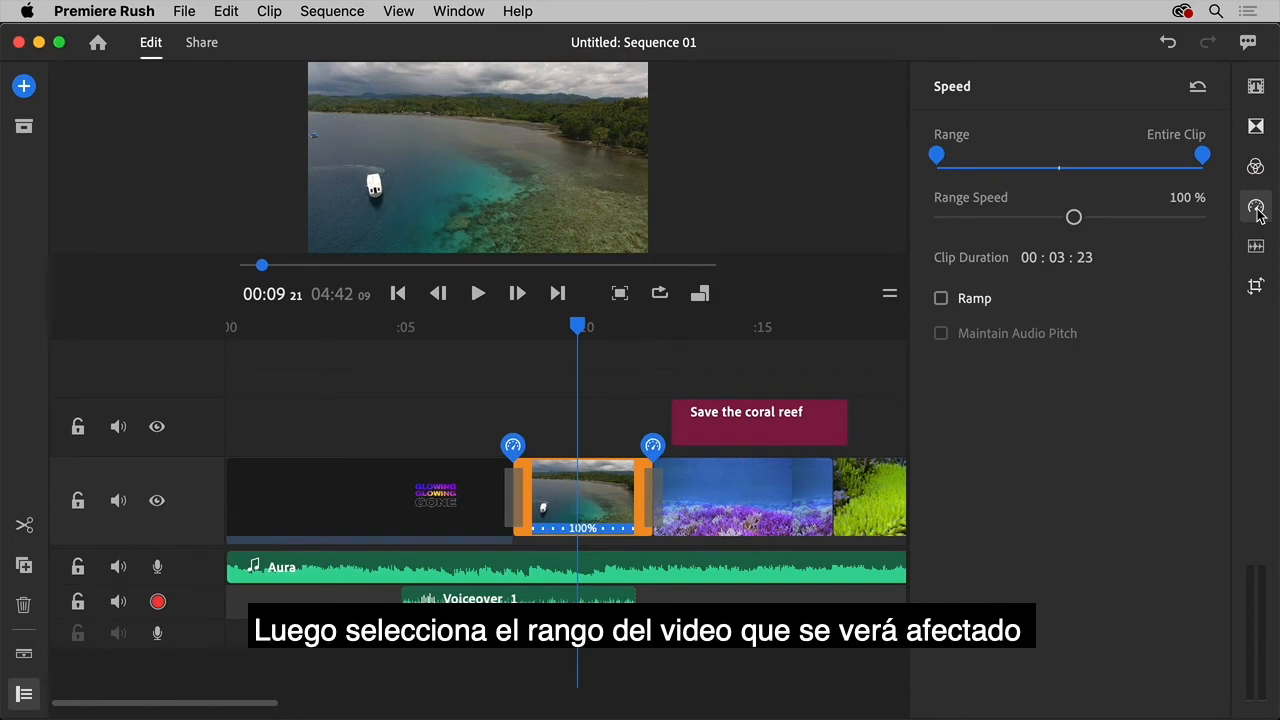
left_click_drag(652, 447, 611, 447)
left_click_drag(526, 448, 550, 447)
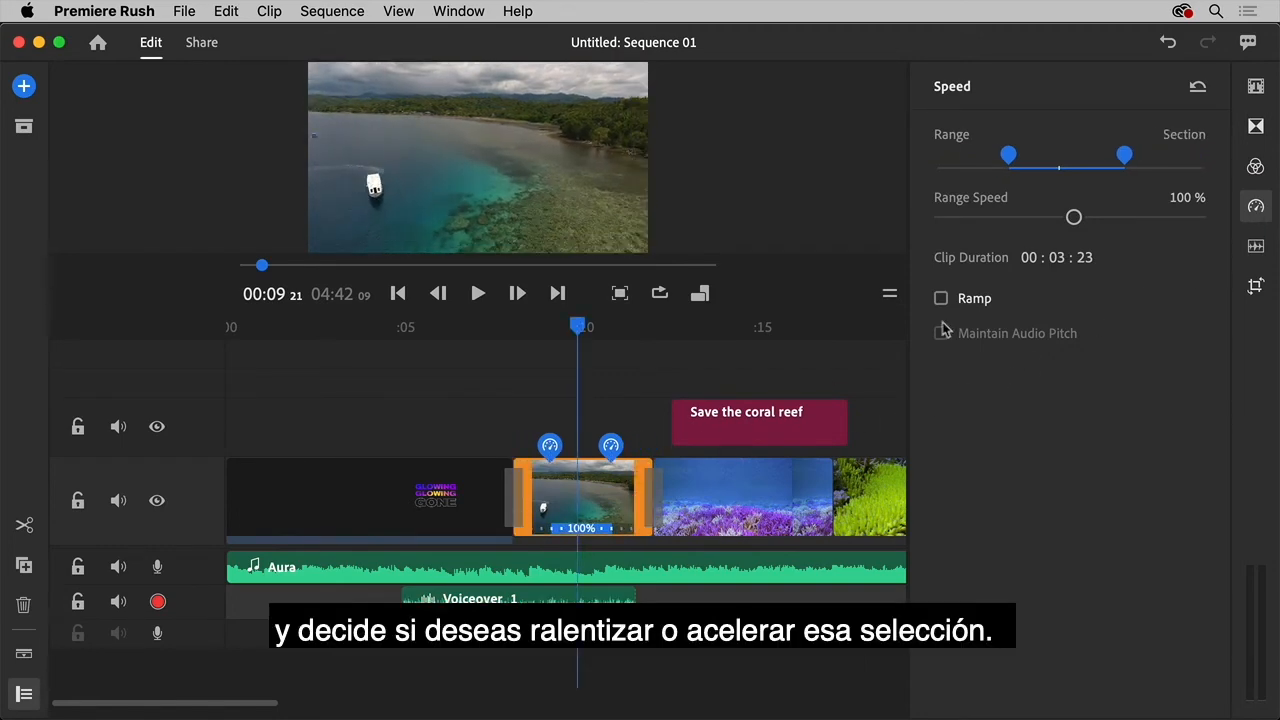
left_click_drag(1074, 222, 1122, 220)
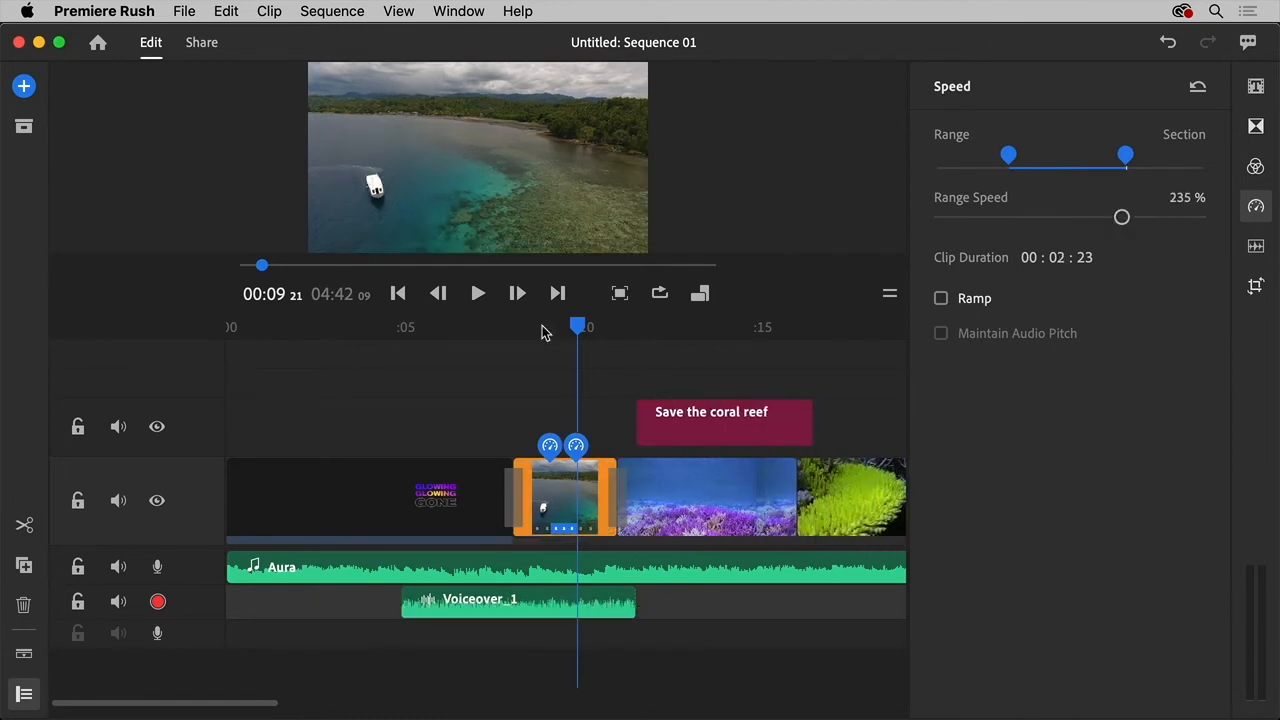
left_click(538, 328)
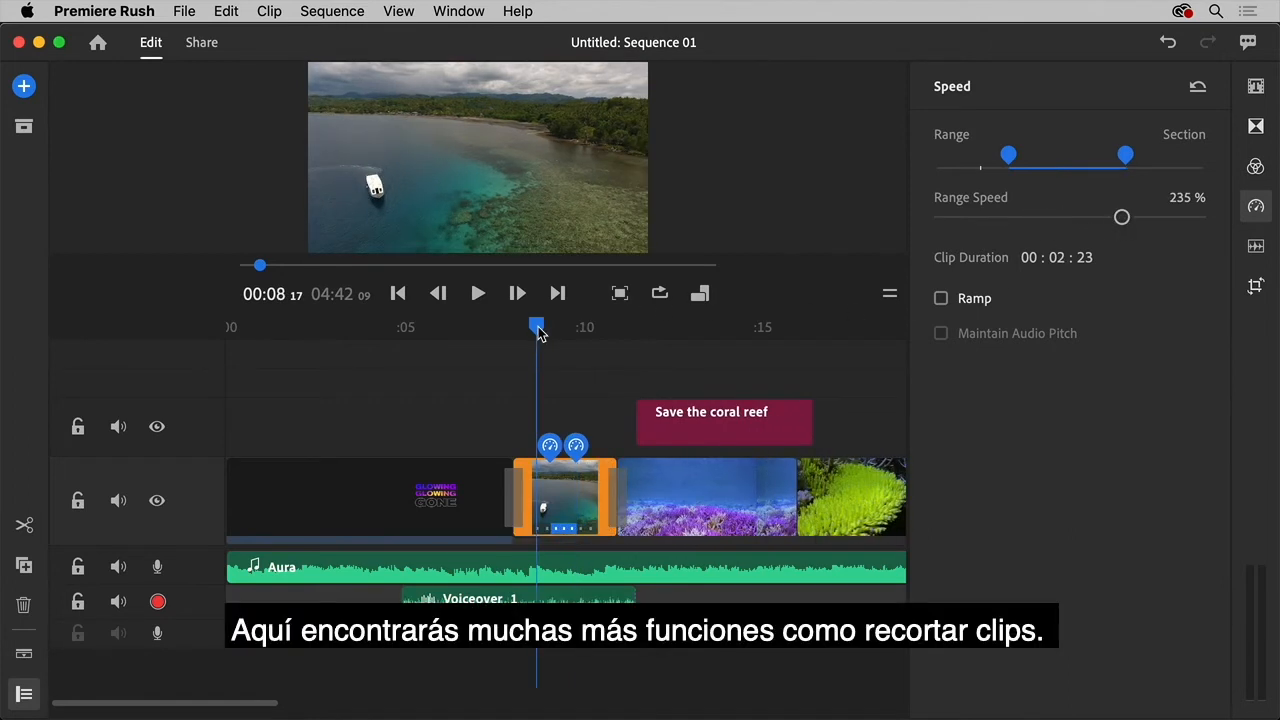
Step: Play back the sped-up boat clip and look through its transform settings and built-in color presets
key("space")
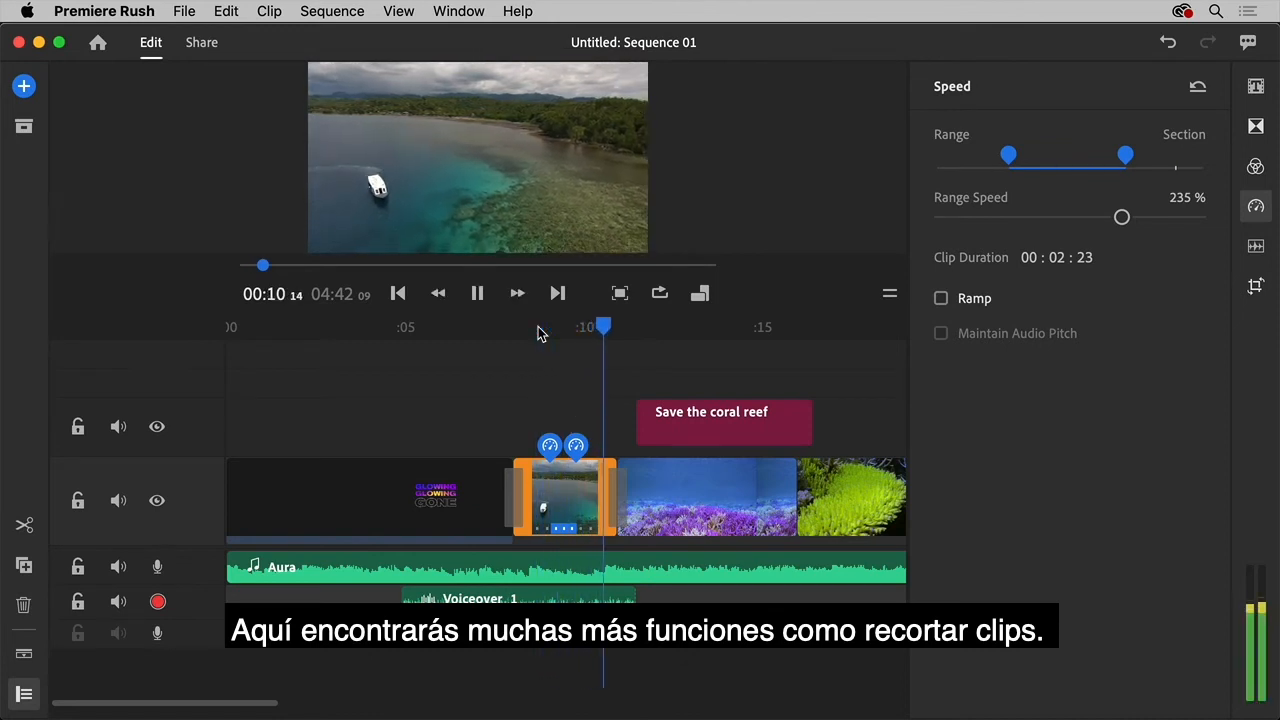
key("space")
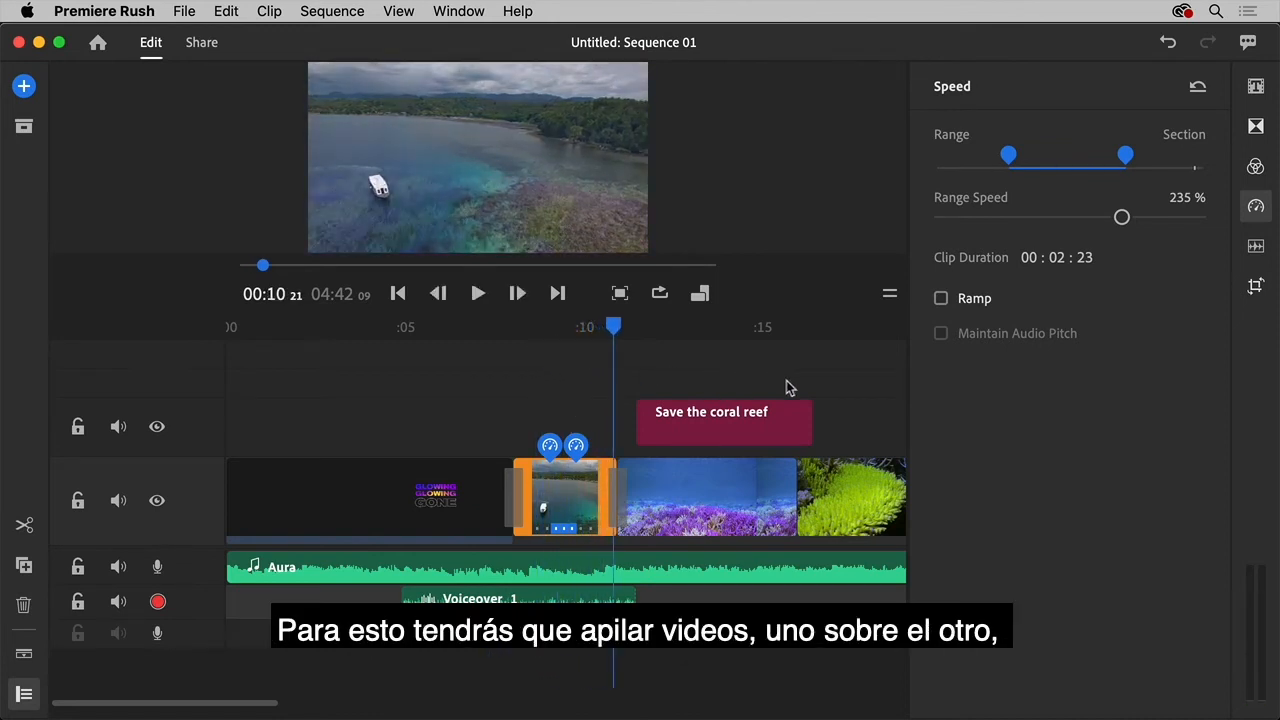
left_click(1252, 287)
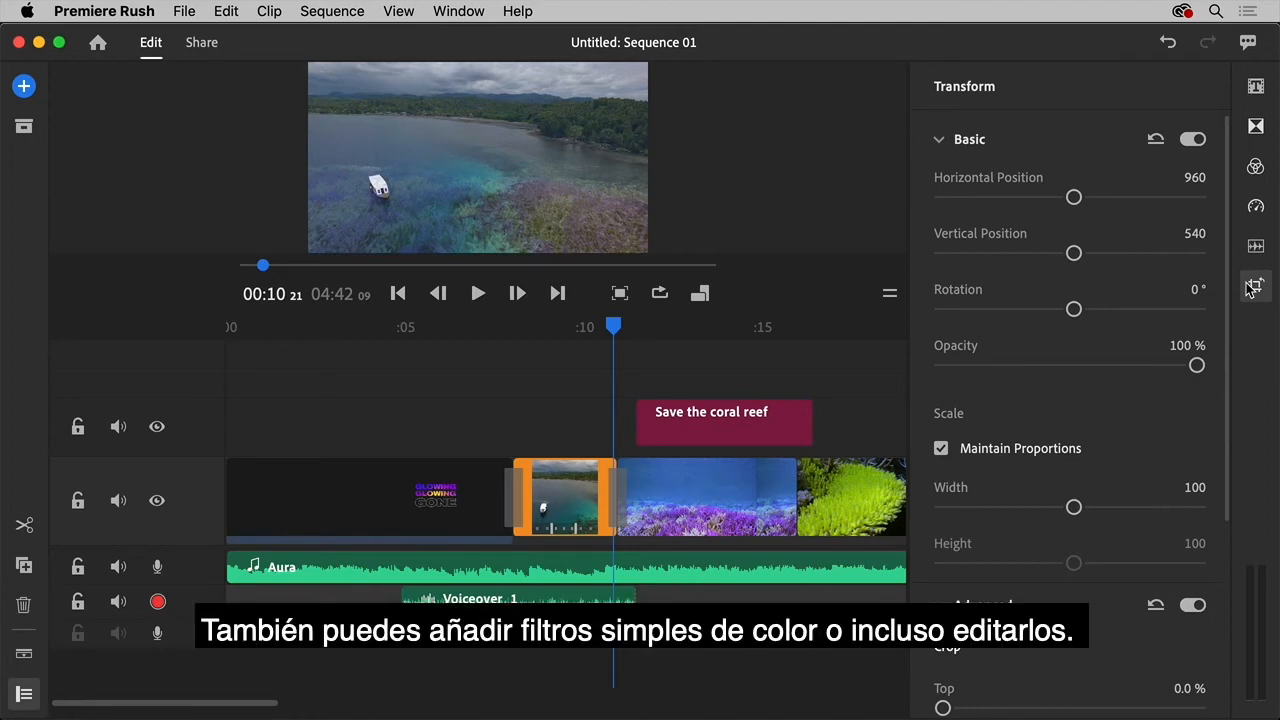
left_click(1253, 170)
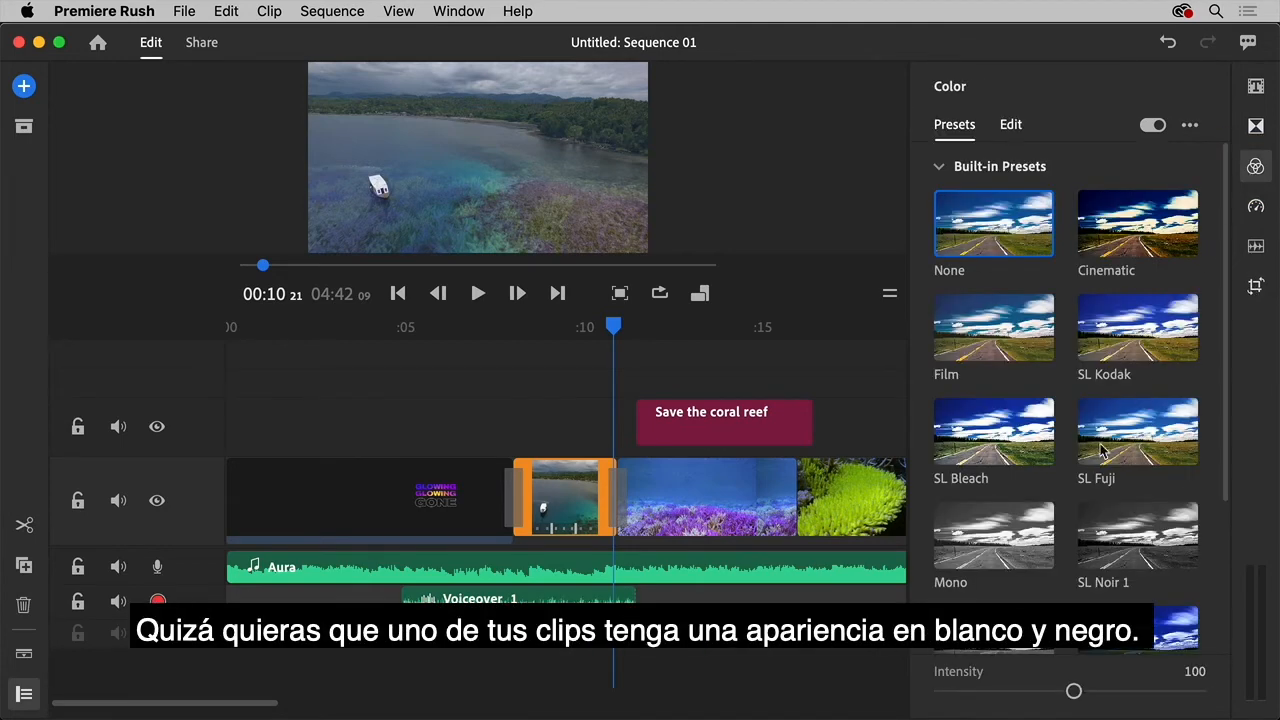
left_click(1032, 536)
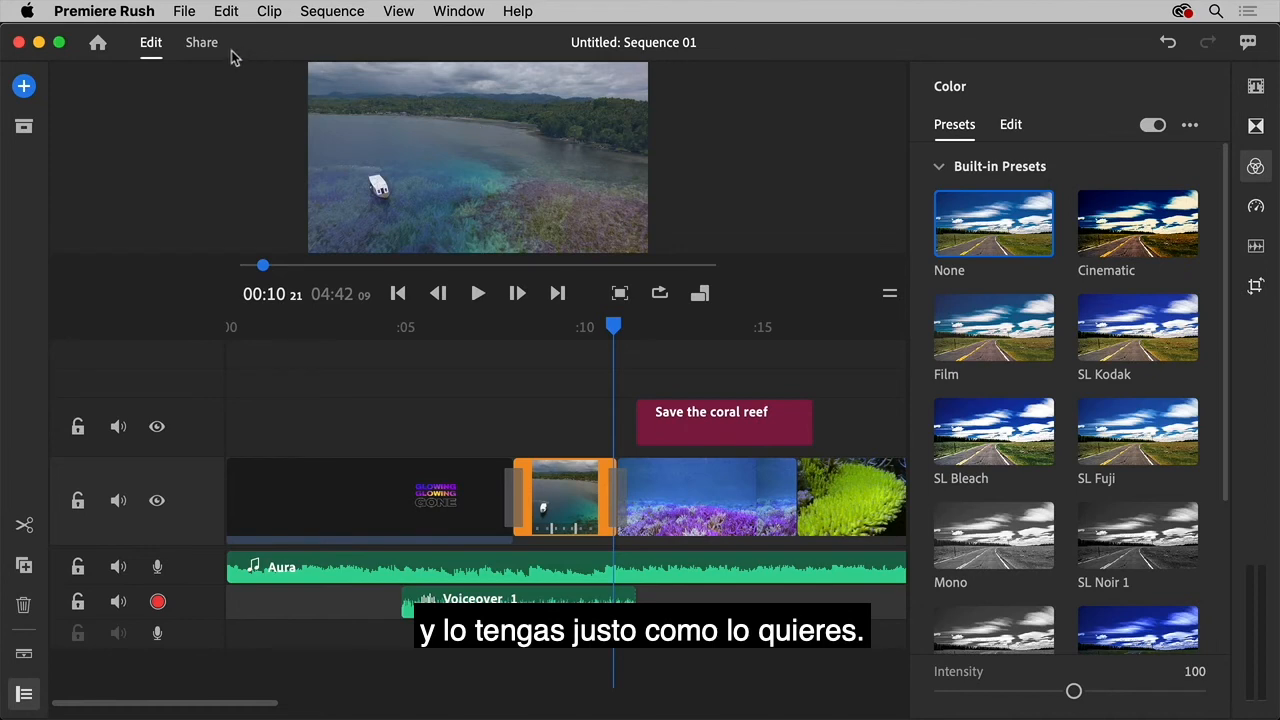
Step: Open the sequence's sharing options and enable YouTube as an export destination
left_click(201, 44)
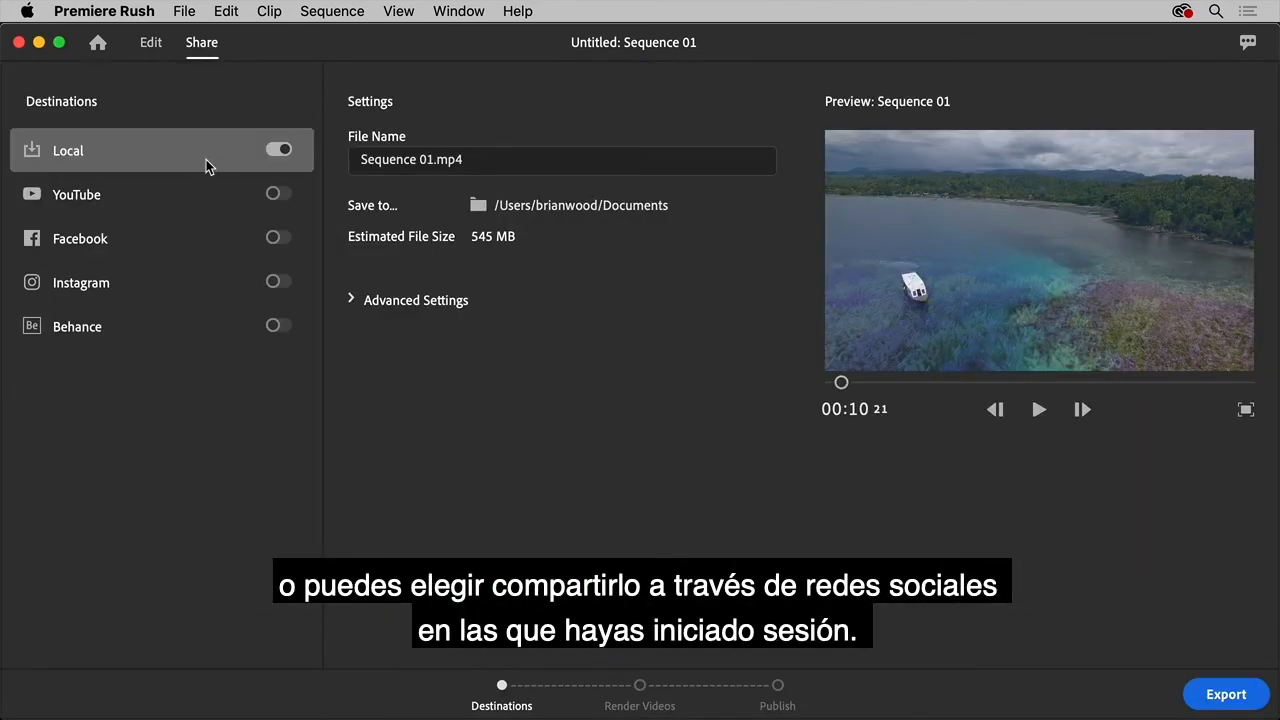
left_click(207, 195)
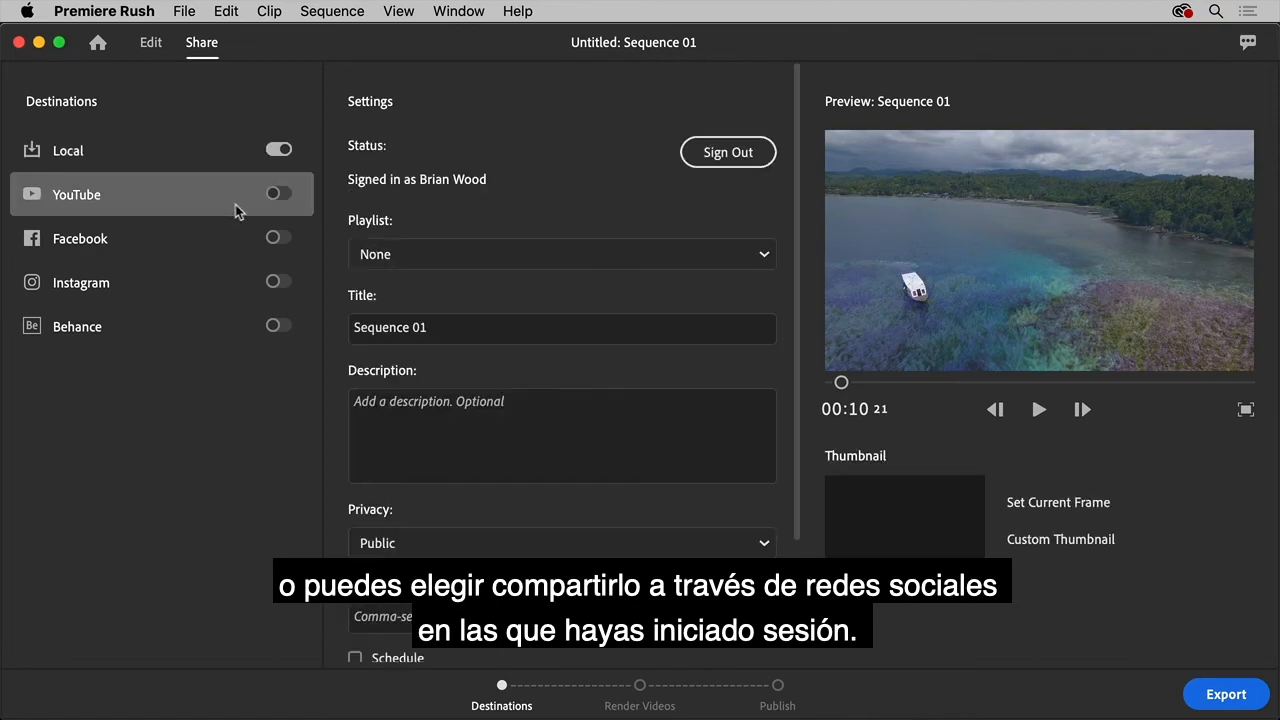
left_click(280, 197)
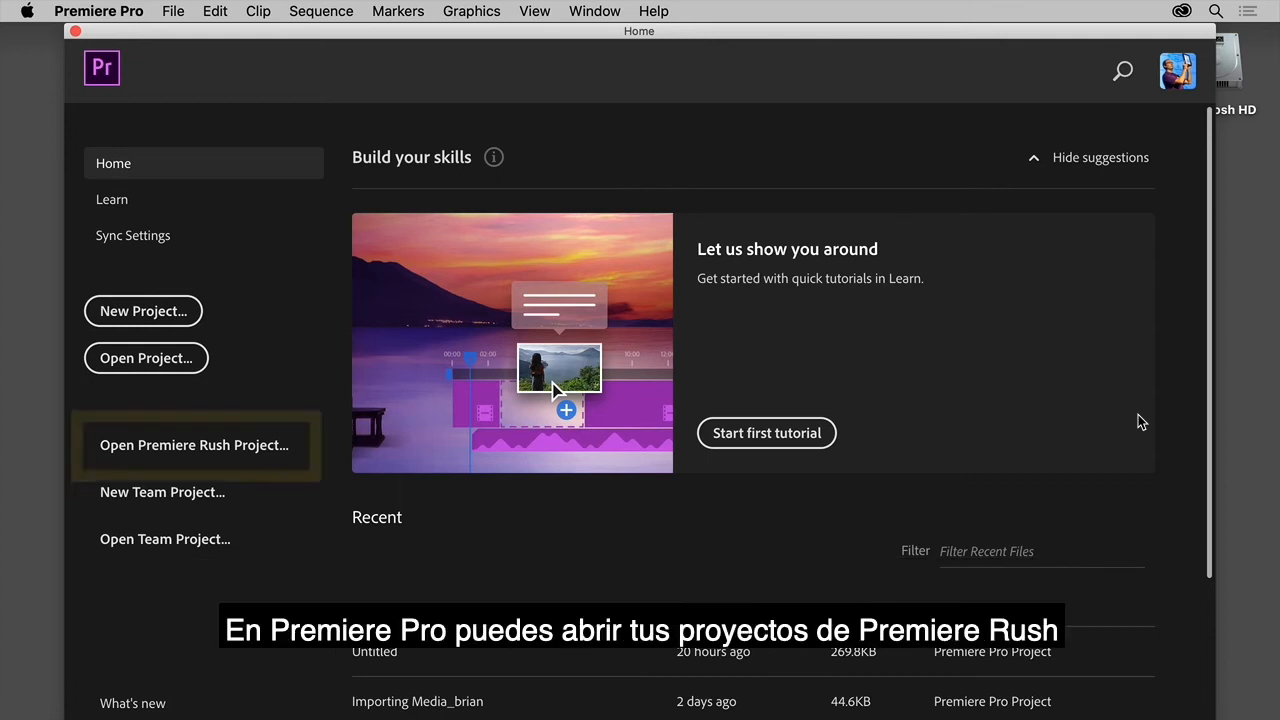
Step: Open the Untitled Rush project with the boat thumbnail in Premiere Pro and select the Animated logo clip with the playhead at 00:00:06:24
left_click(272, 447)
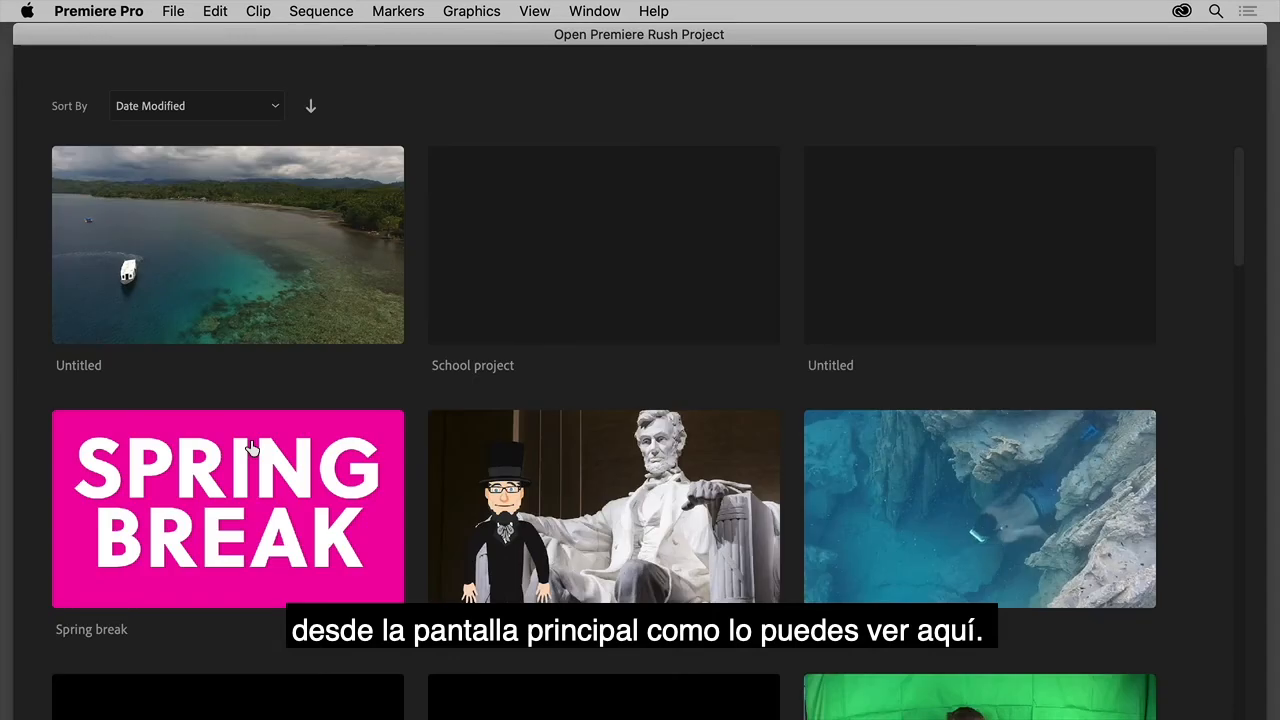
left_click(258, 305)
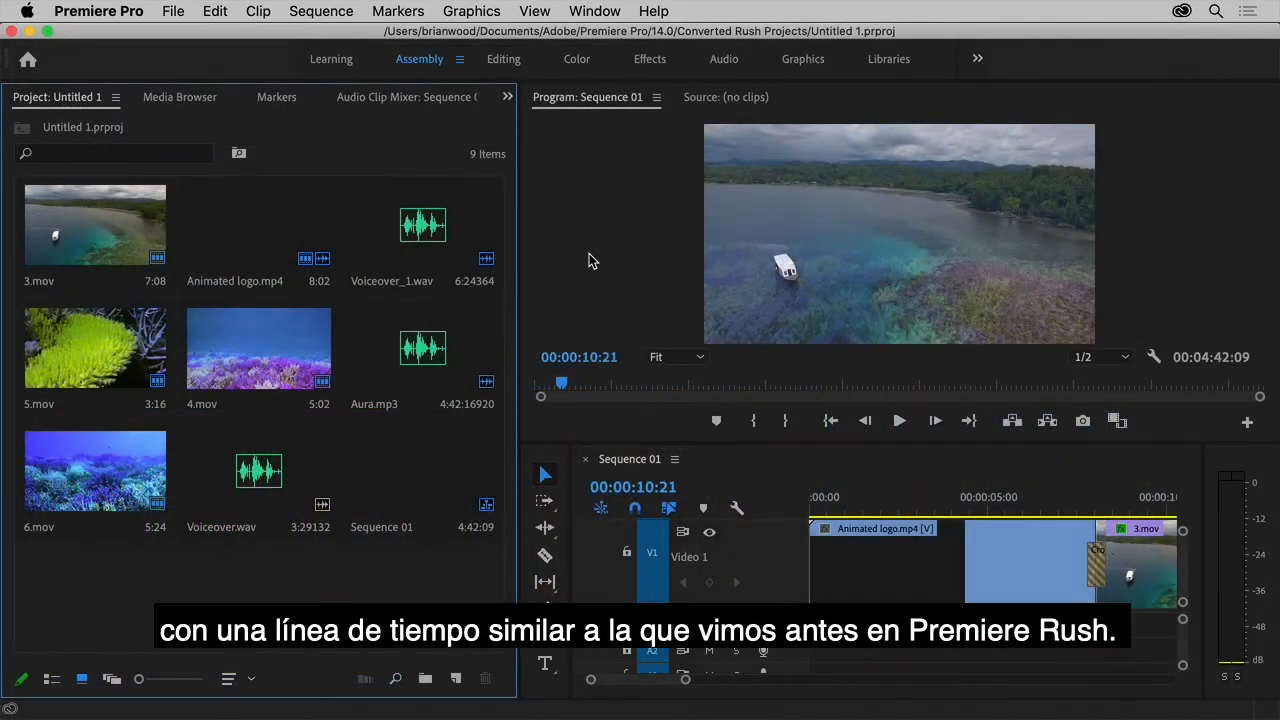
left_click_drag(870, 512, 1057, 514)
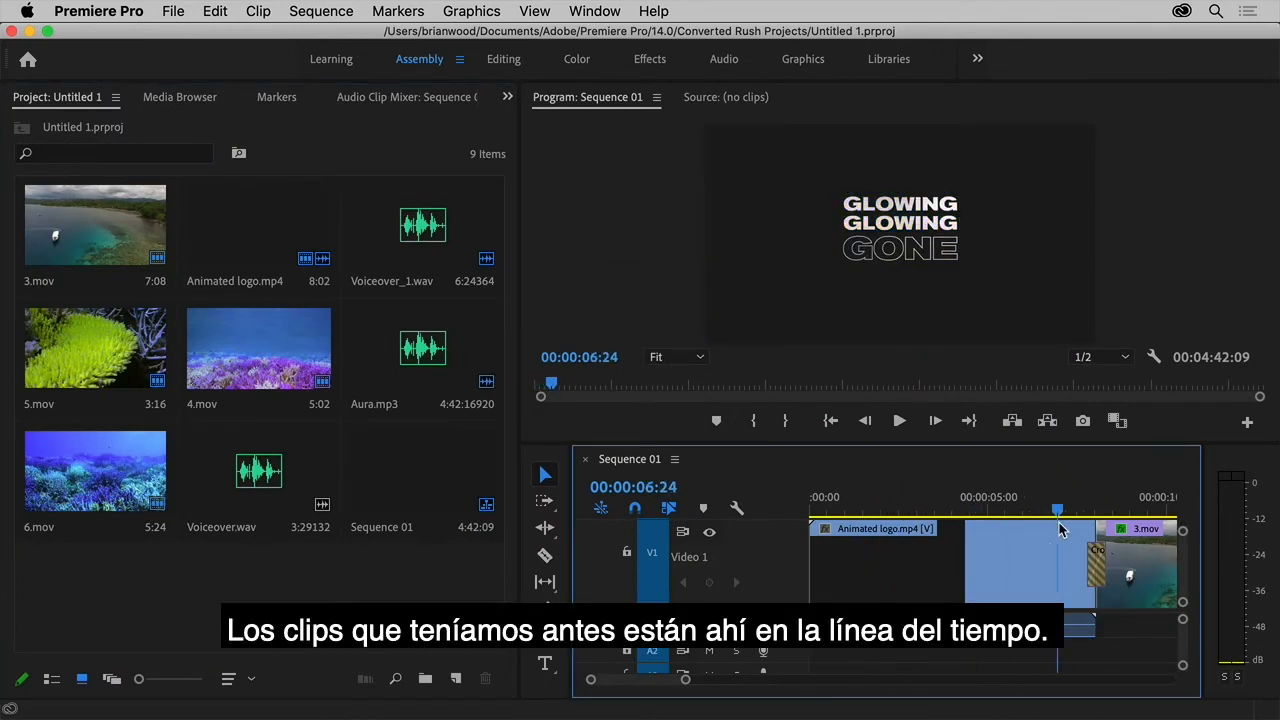
left_click(1028, 573)
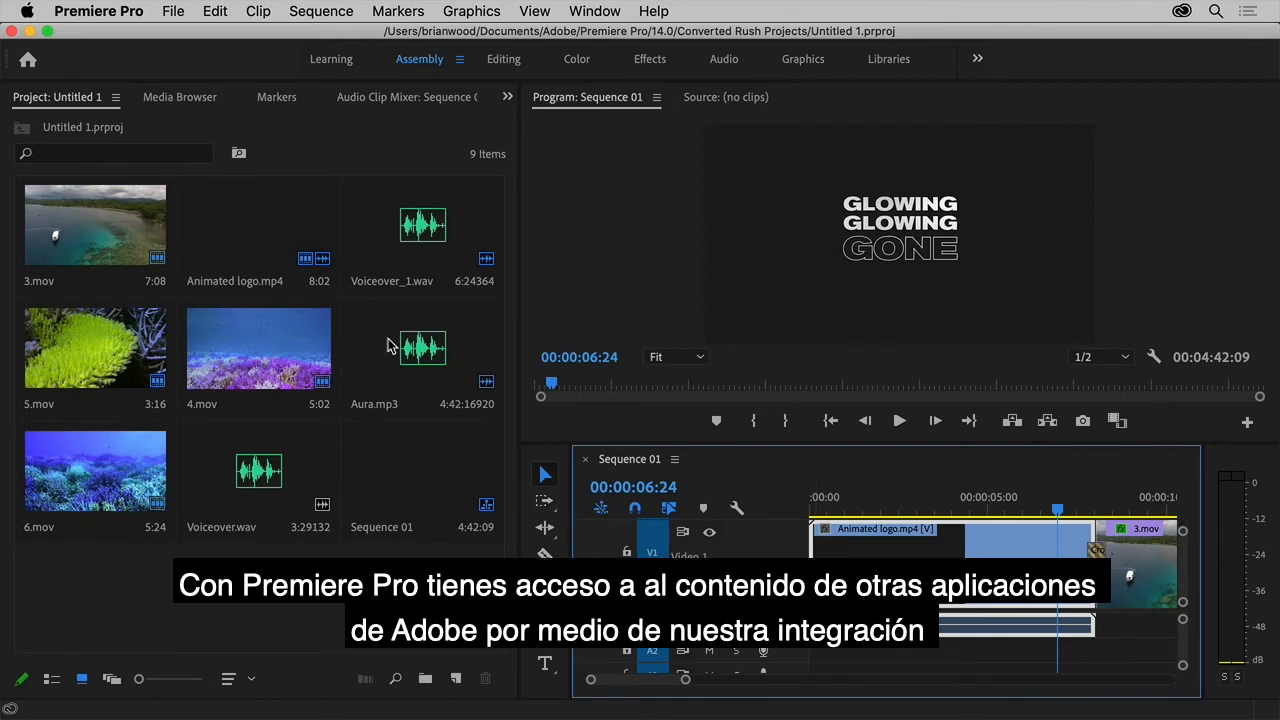
Step: Add the Coral graphic from Project 1 Library to the project's media
left_click(180, 17)
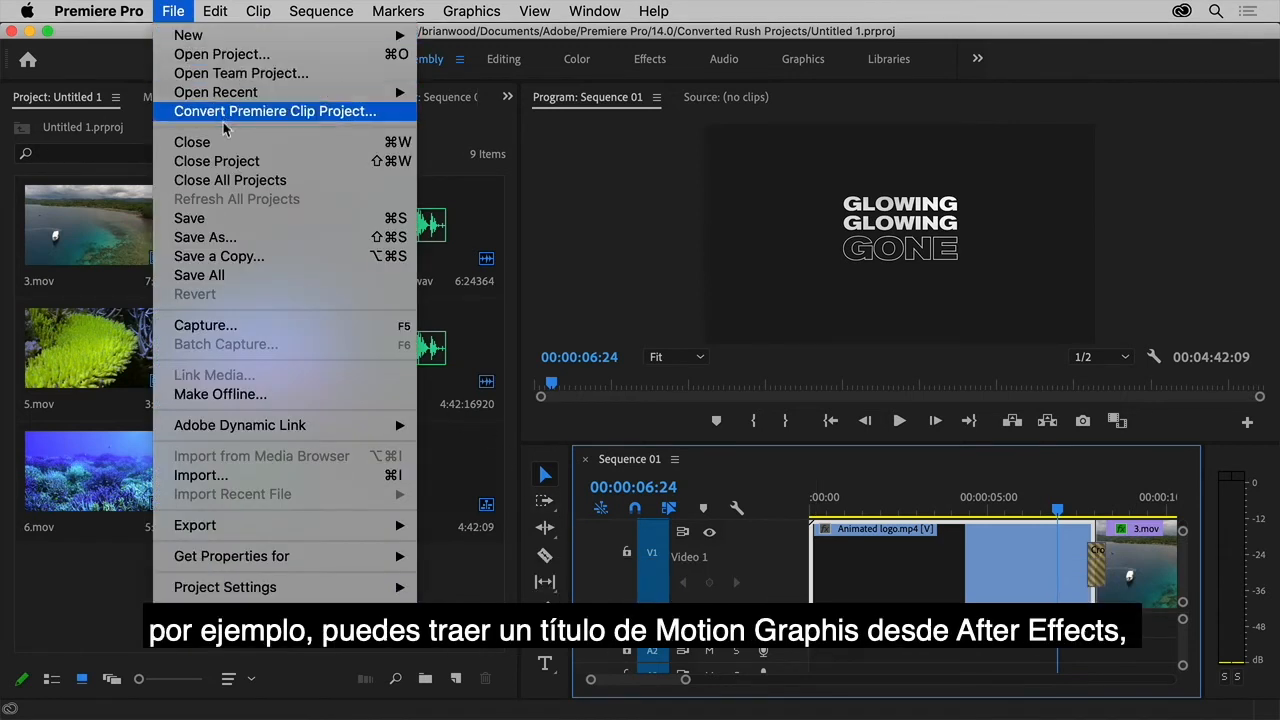
mouse_move(359, 431)
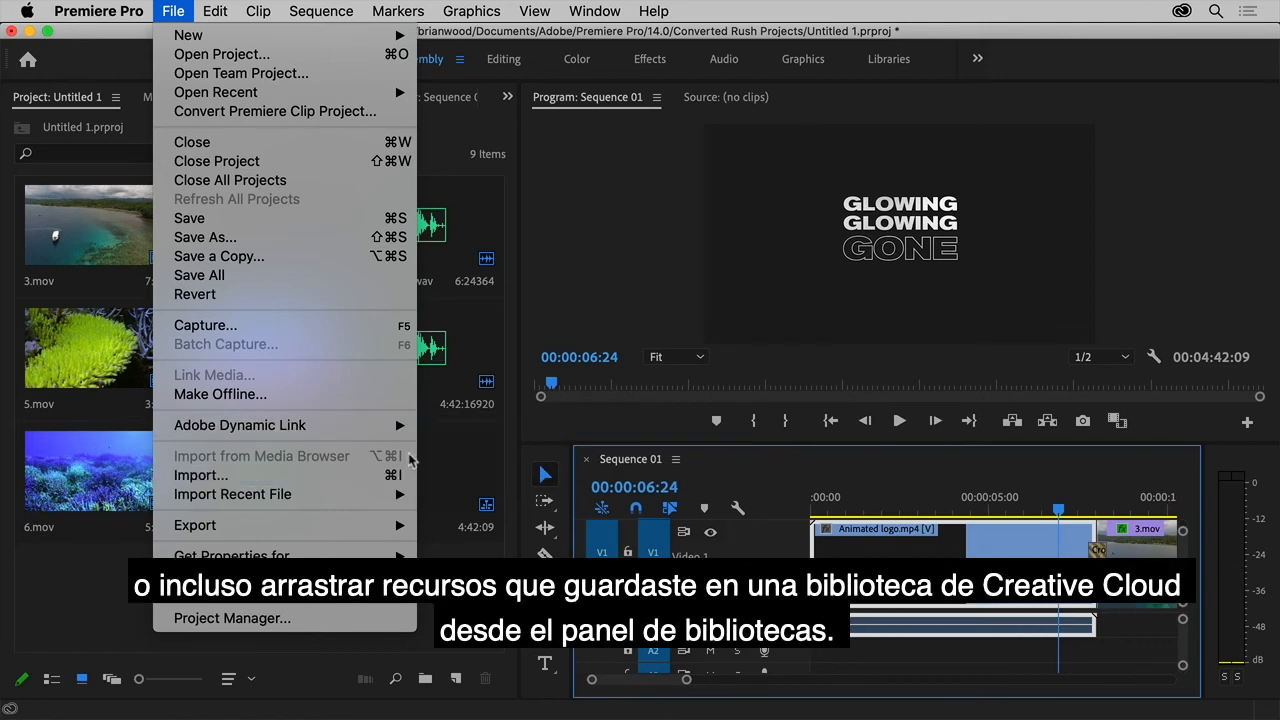
left_click(889, 59)
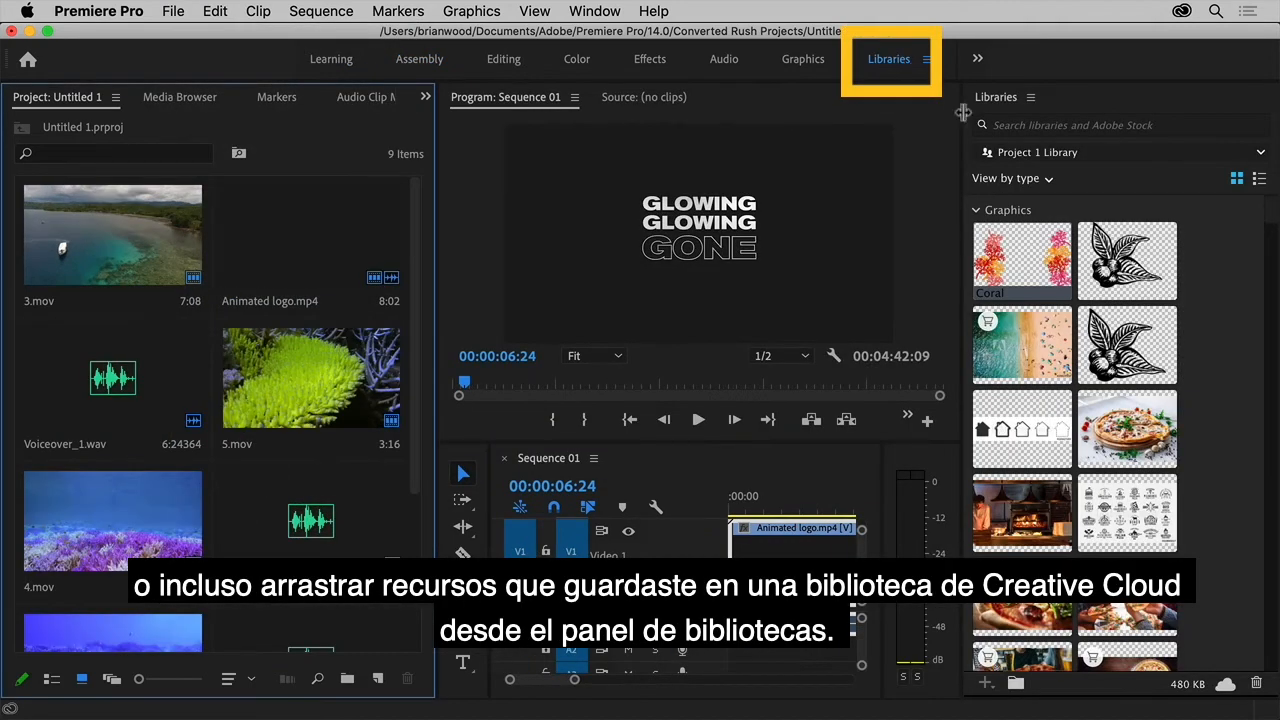
left_click_drag(1030, 270, 251, 283)
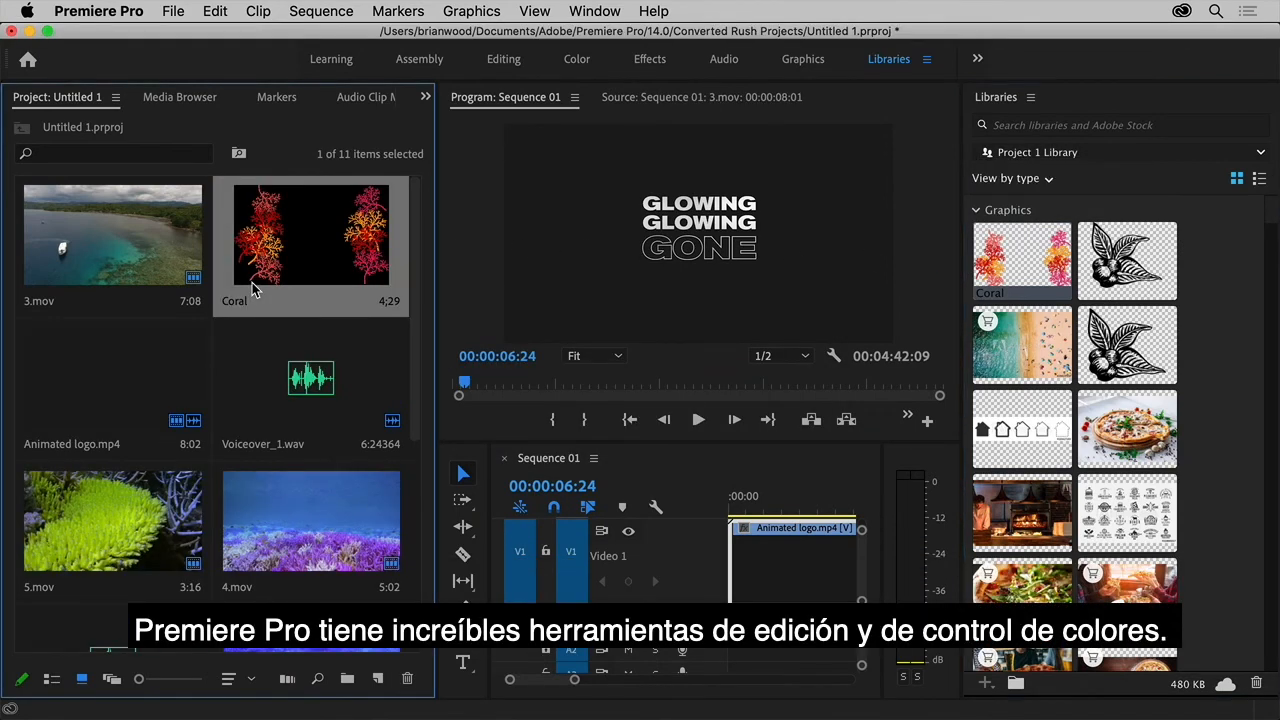
Step: Switch to the Color workspace, move the playhead to 00:00:11:22 and set the 4.mov clip's Lumetri temperature to 4.6
left_click(576, 62)
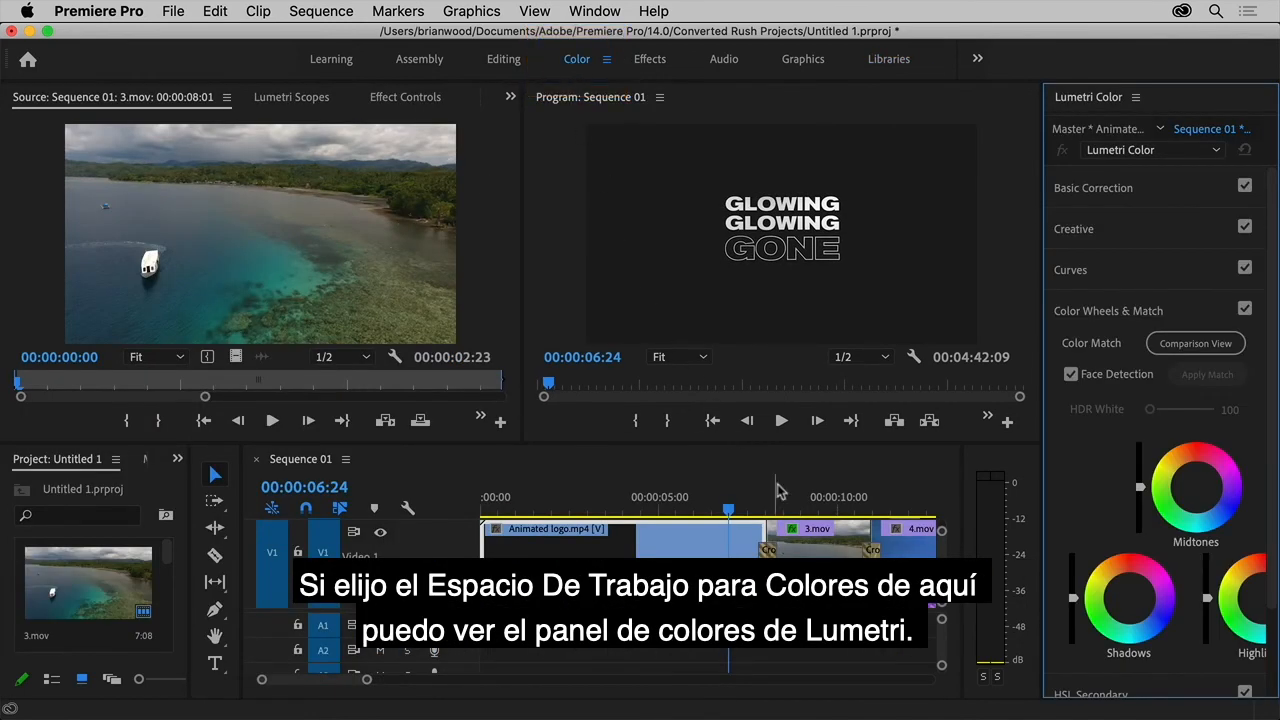
left_click(905, 497)
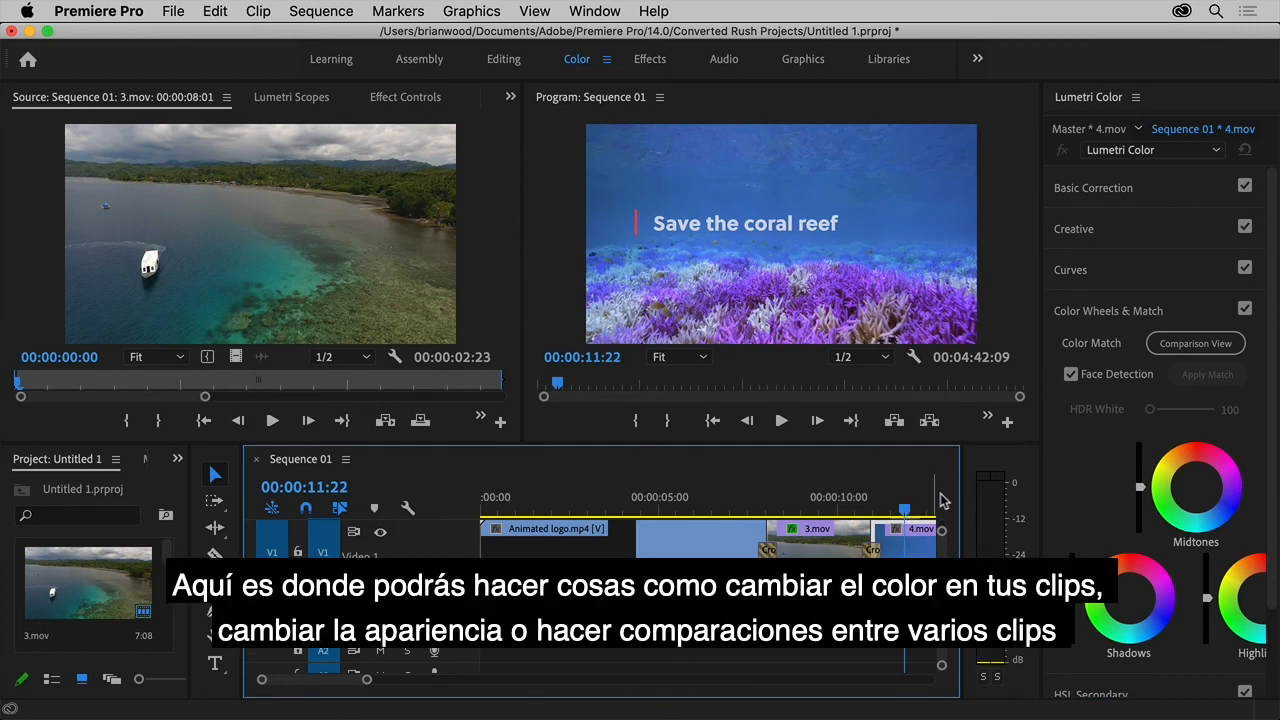
left_click(1150, 192)
mouse_move(1186, 329)
left_mouse_down()
mouse_move(1172, 338)
mouse_move(1194, 338)
mouse_move(1183, 338)
left_mouse_up()
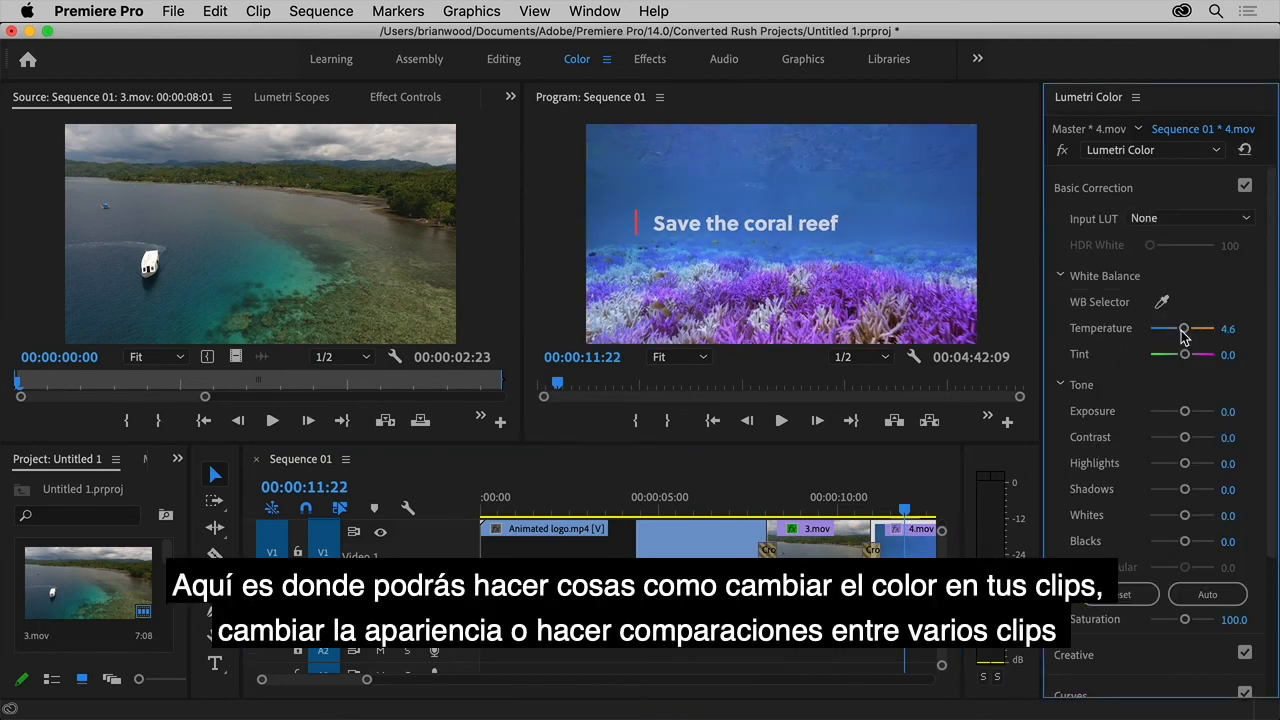
Step: Match the 4.mov clip's color to the boat clip, using the frame at 00:00:08:17 as the comparison reference
scroll(1183, 400, "down", 10)
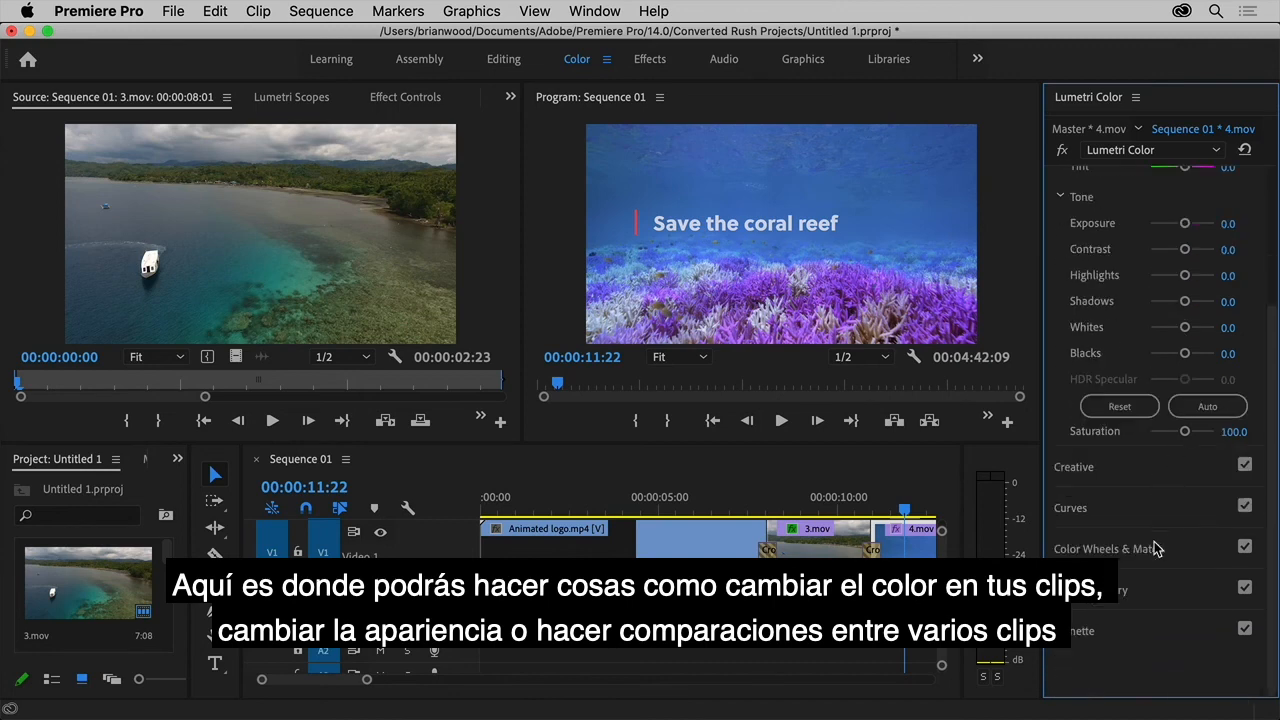
left_click(1205, 244)
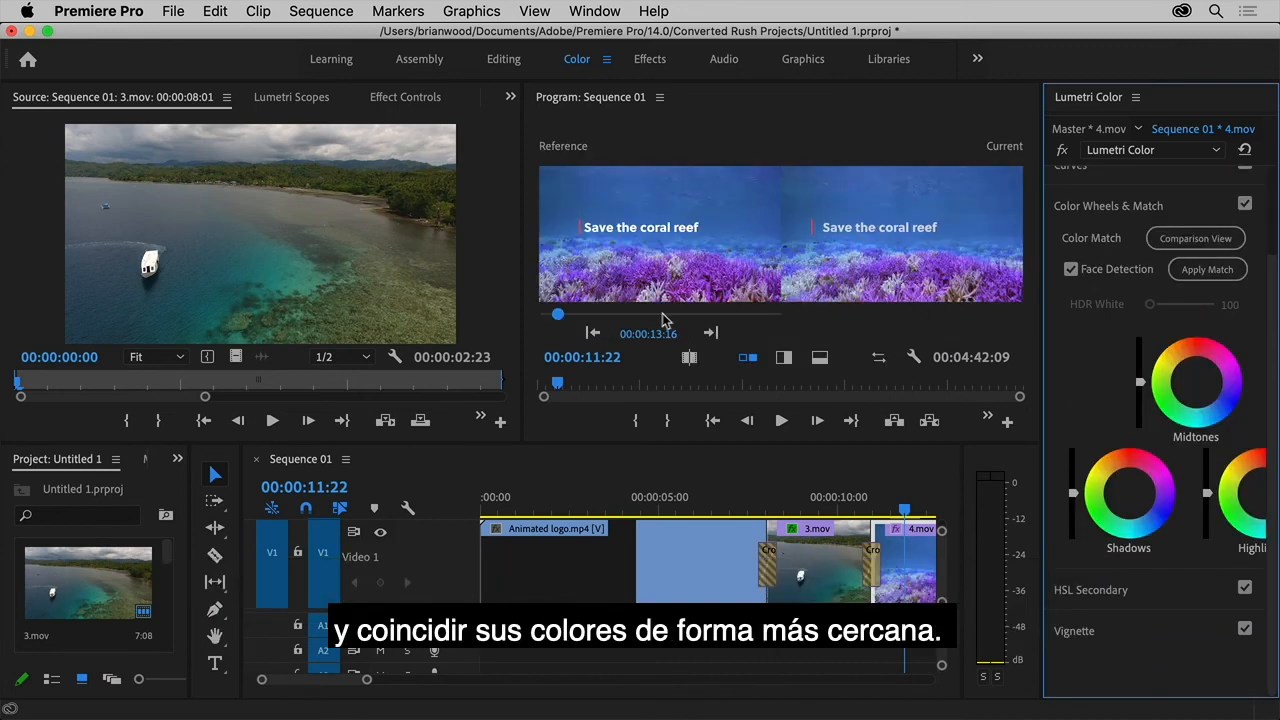
left_click(555, 316)
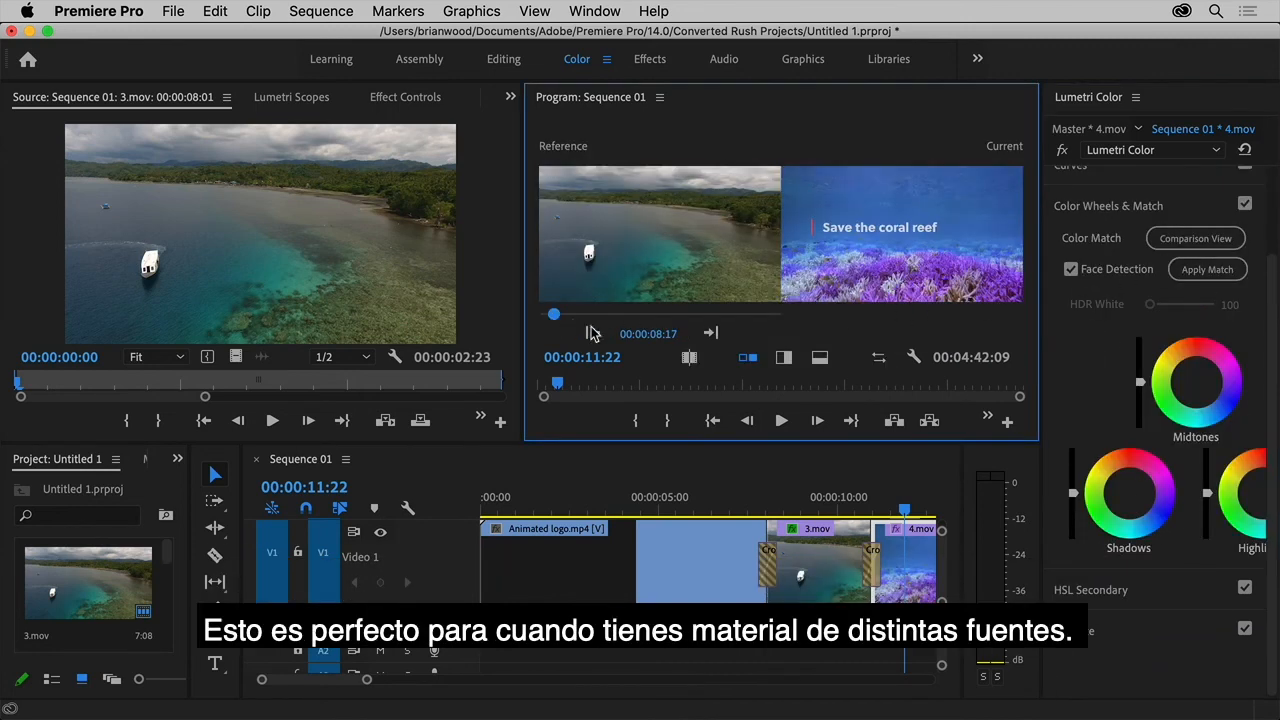
left_click(1217, 280)
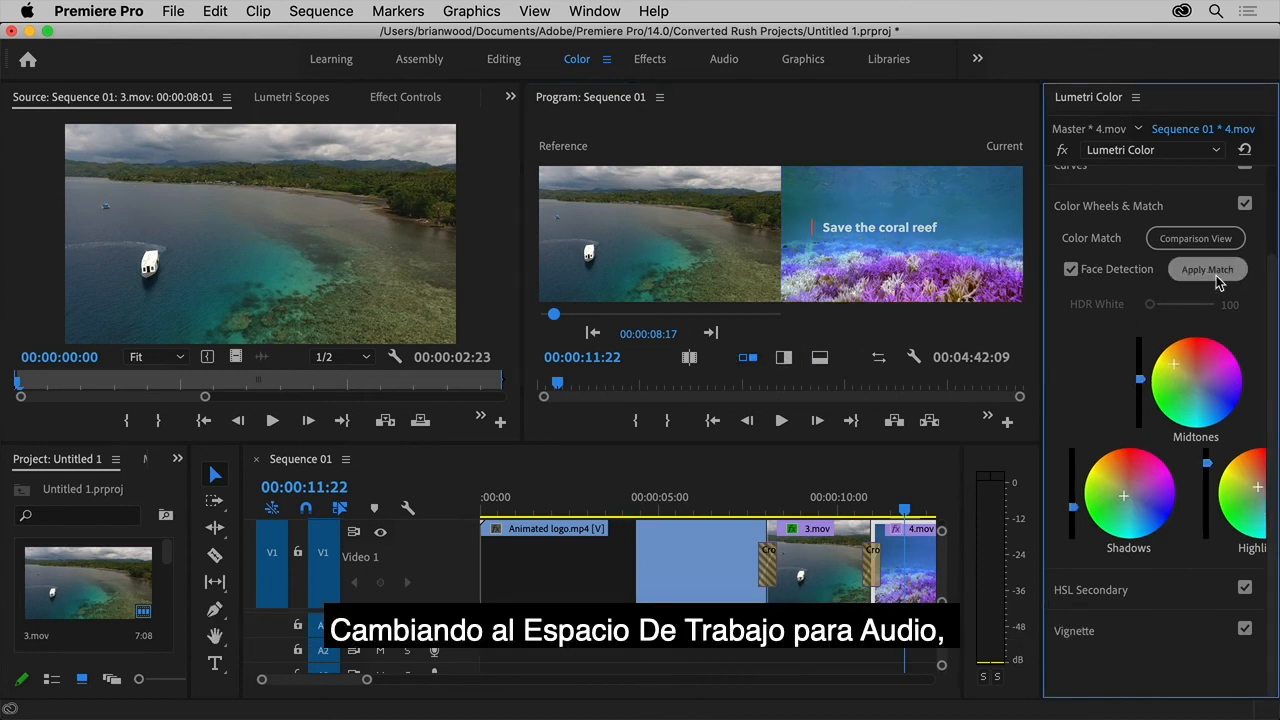
Step: Switch to the Audio workspace and raise the Aura.mp3 music clip's volume level to 0.3 dB
left_click(733, 64)
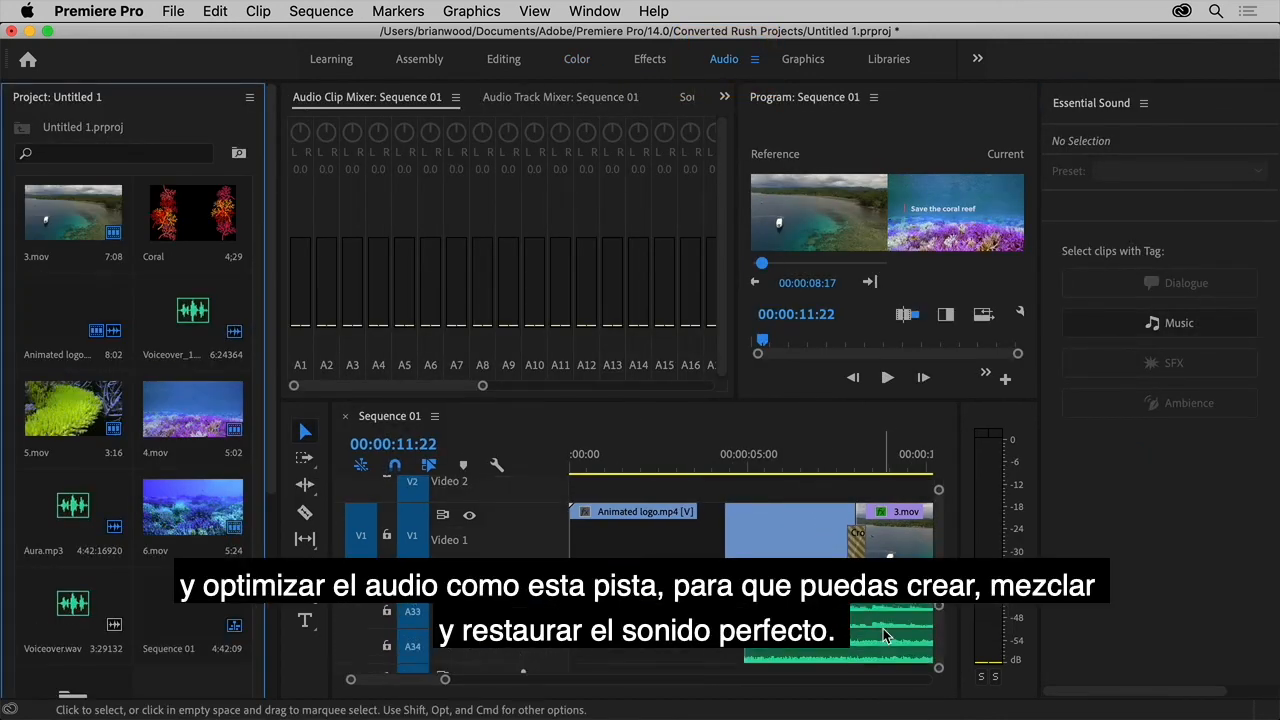
left_click(884, 636)
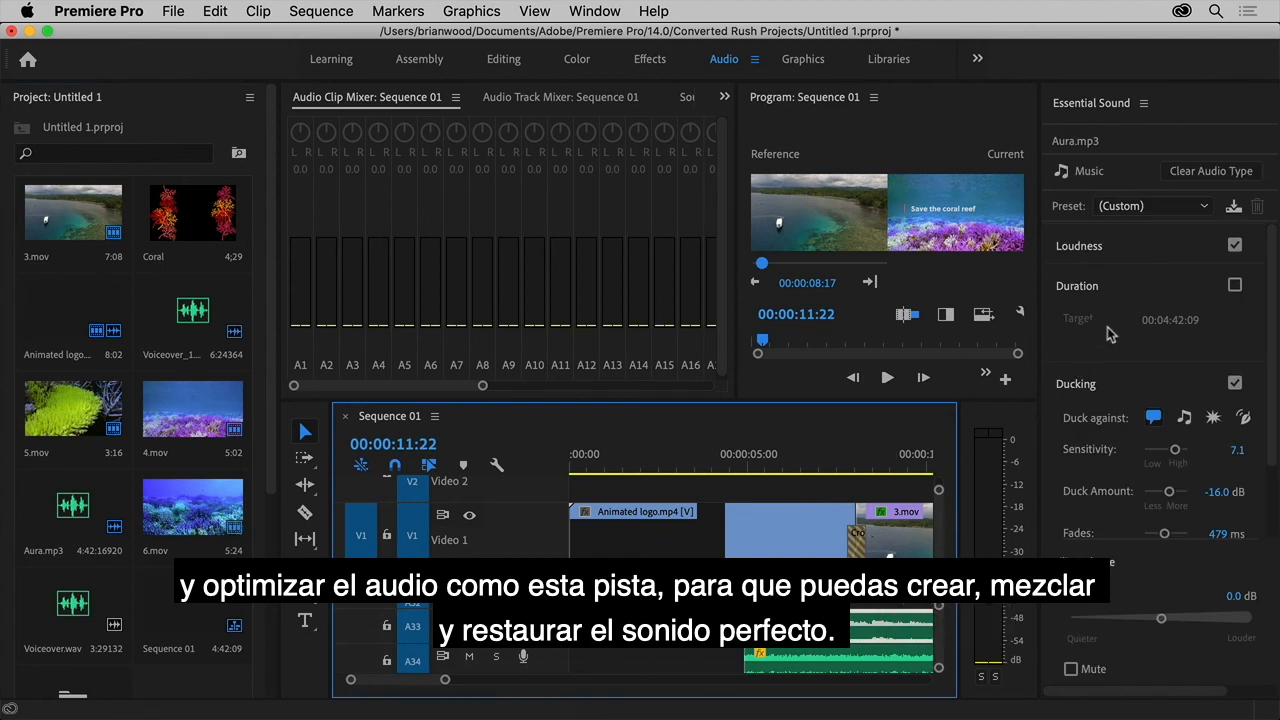
left_click(1201, 211)
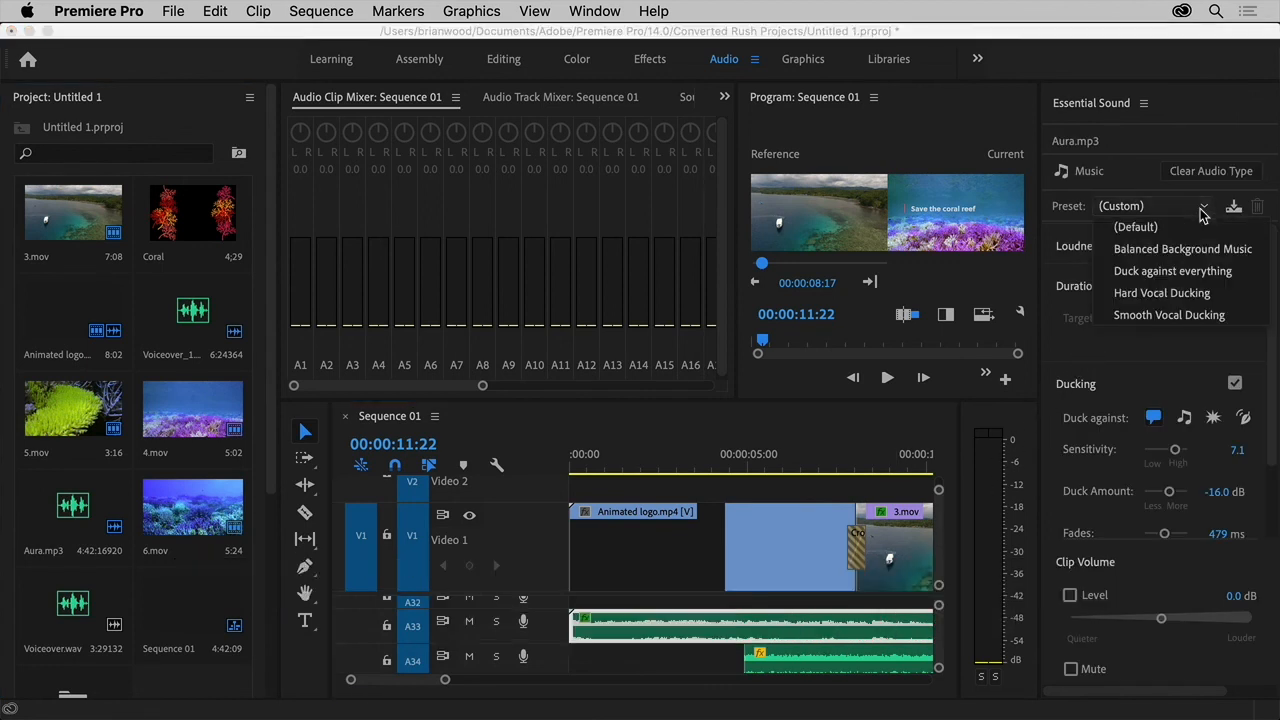
left_click(1203, 210)
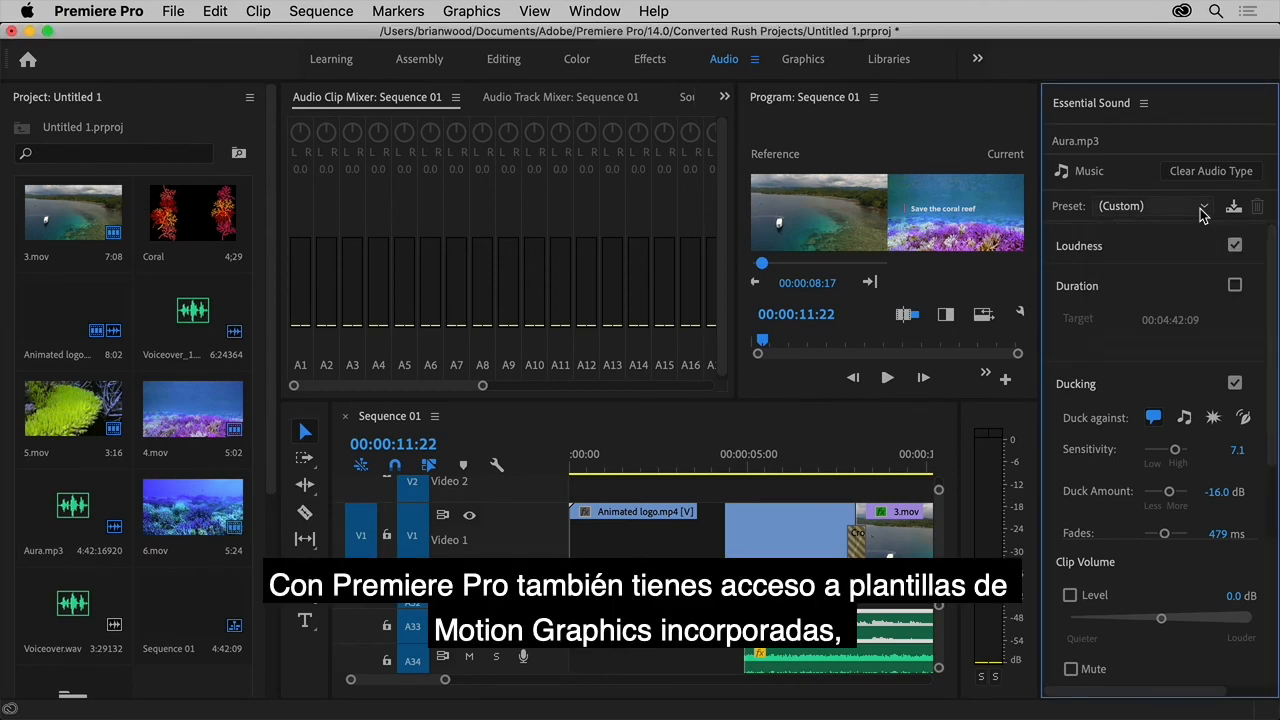
left_click_drag(1161, 619, 1176, 622)
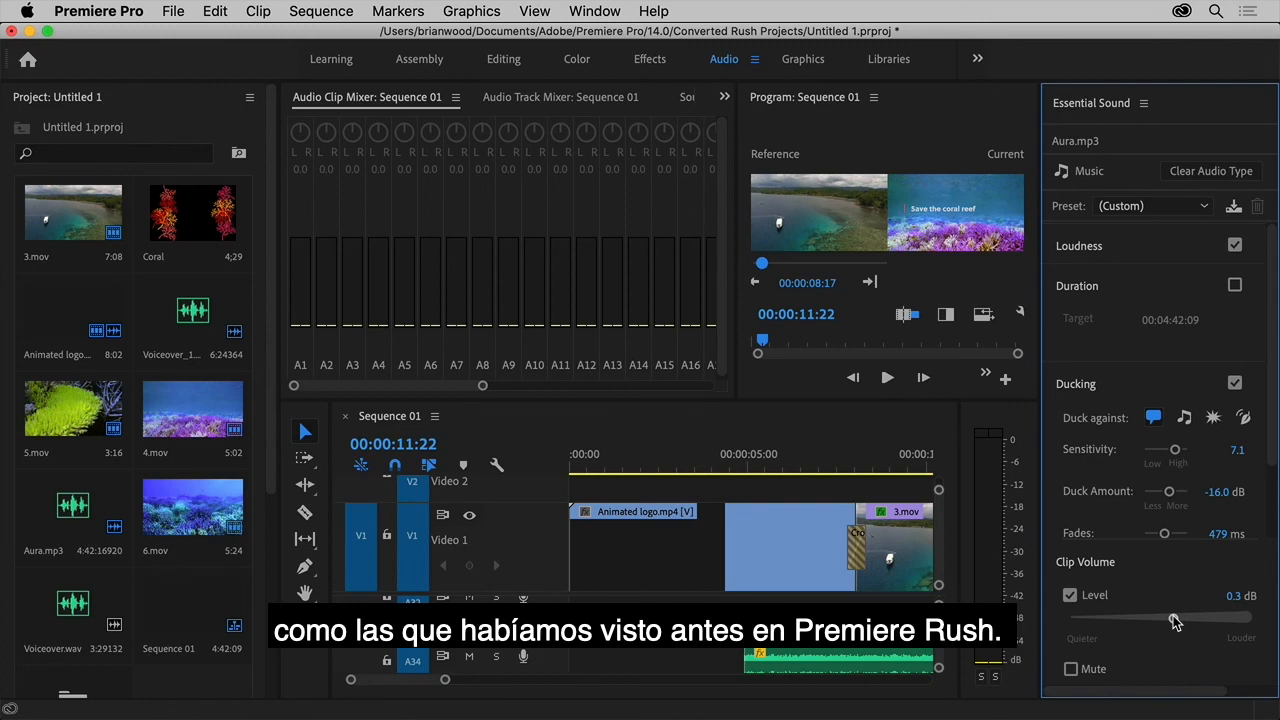
Step: Insert the Shaky intro motion graphics template at the start of the sequence, ahead of the Animated logo clip
left_click(812, 68)
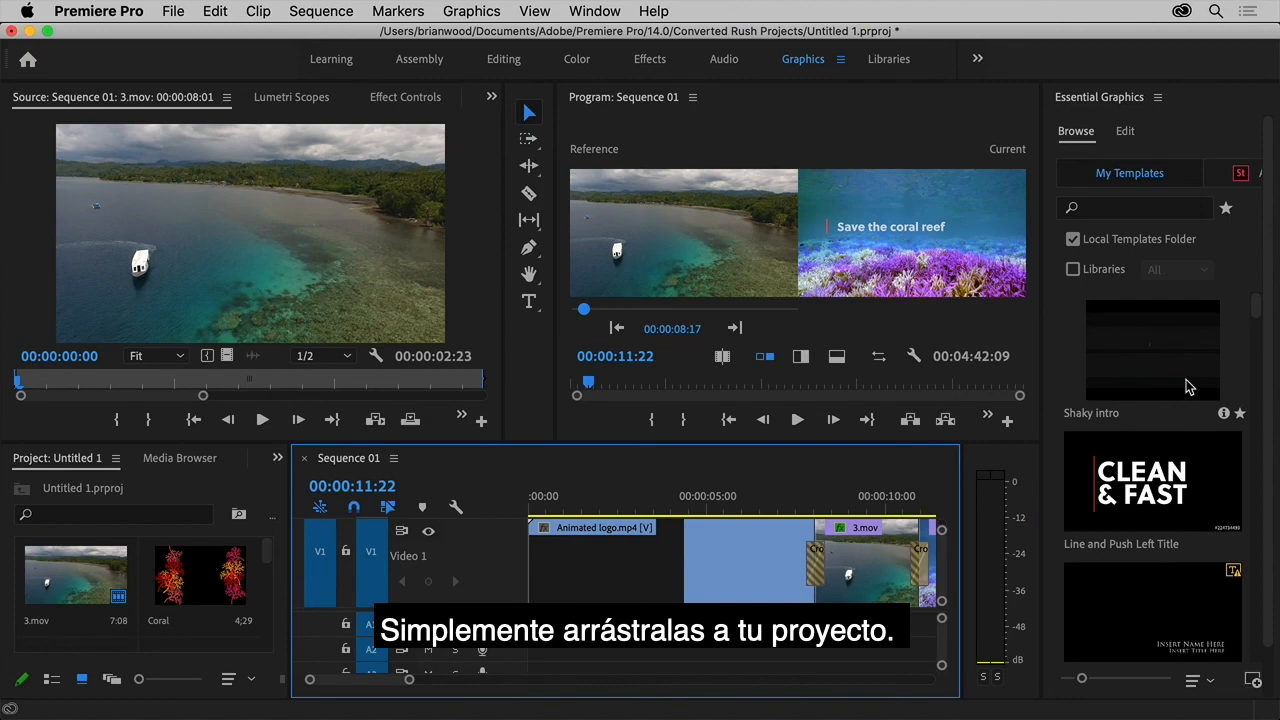
left_click_drag(1188, 386, 533, 563)
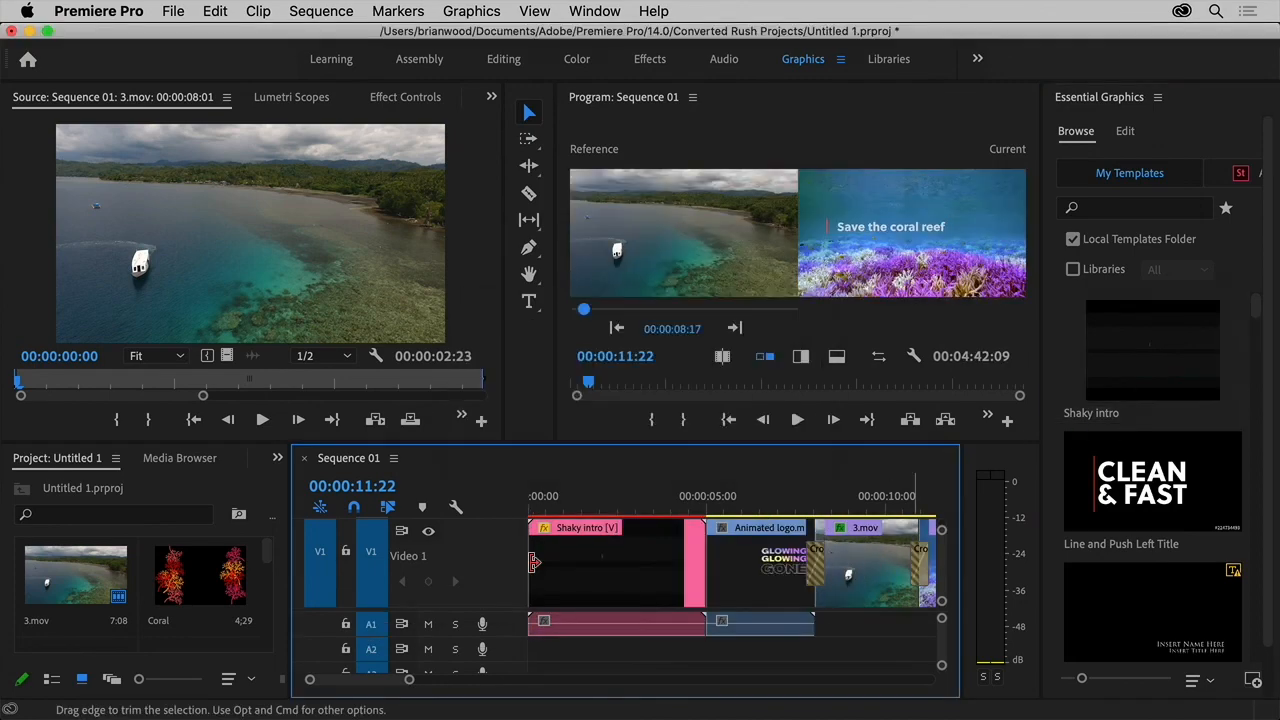